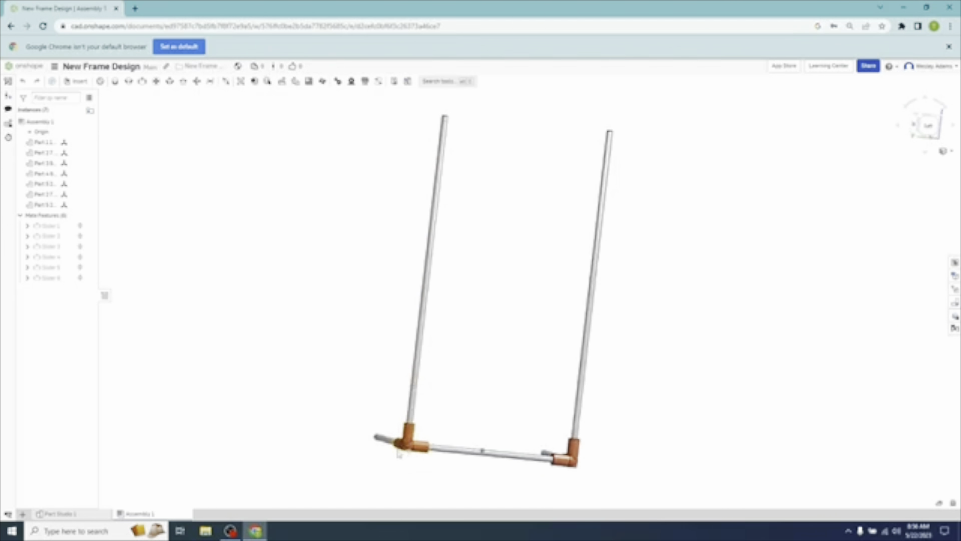
# - Examine the frame assembly from the front and in isometric view
pyautogui.moveTo(317, 418); pyautogui.dragTo(202, 414, button='right')
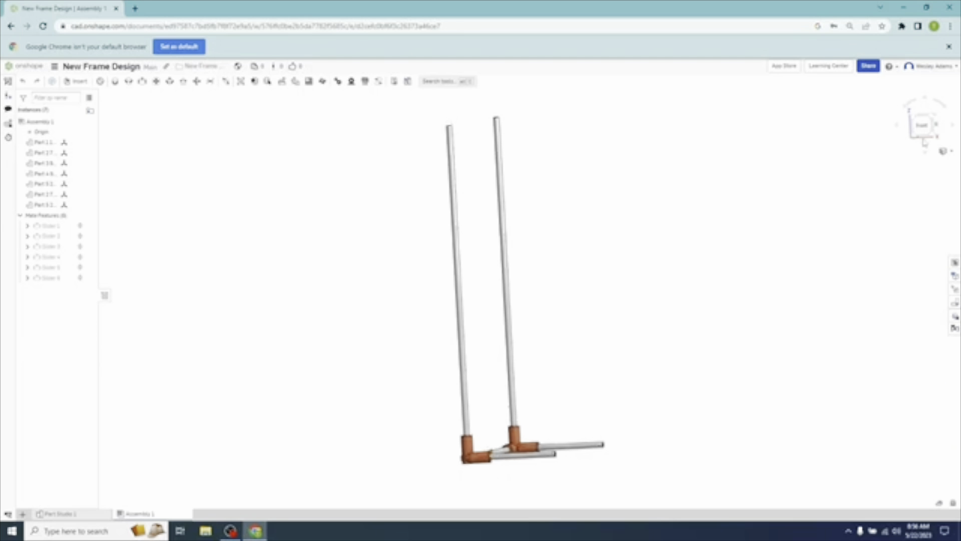
pyautogui.click(922, 125)
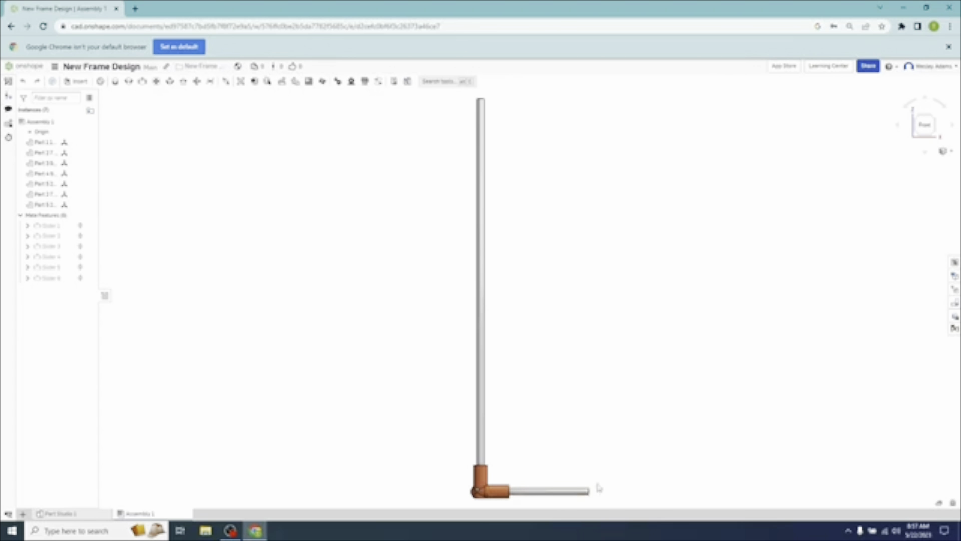
pyautogui.hotkey('shift', '7')
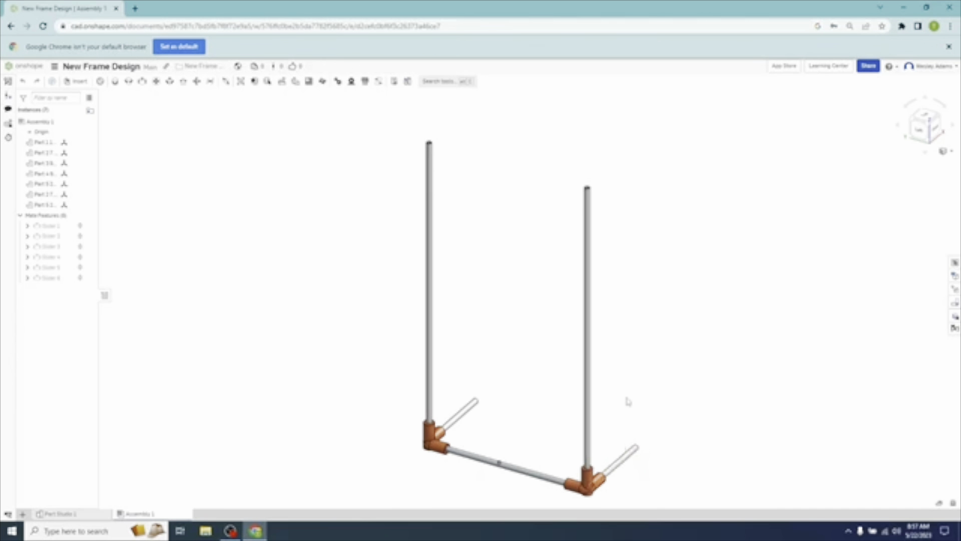
pyautogui.moveTo(703, 405); pyautogui.dragTo(646, 397, button='right')
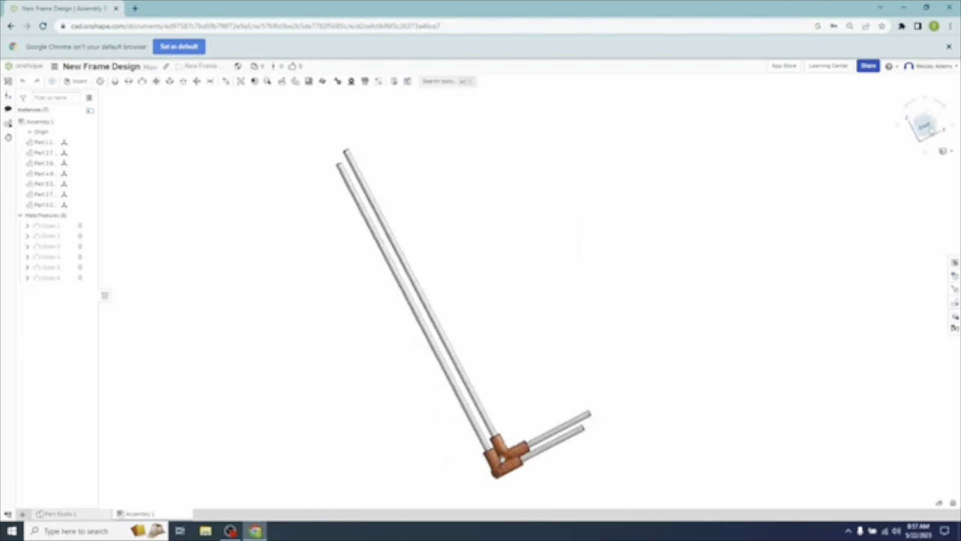
pyautogui.click(926, 125)
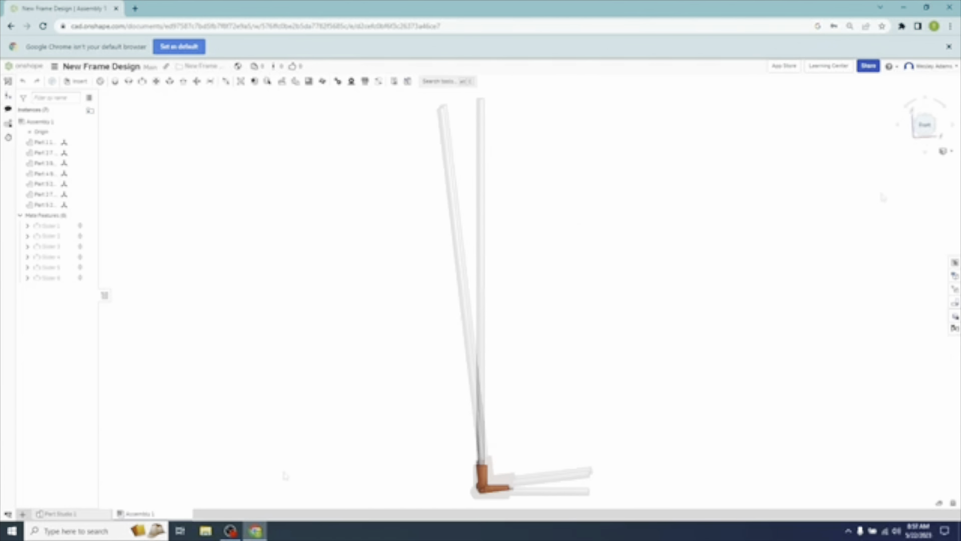
# - Switch to Part Studio 1 and hide all five existing parts
pyautogui.click(56, 516)
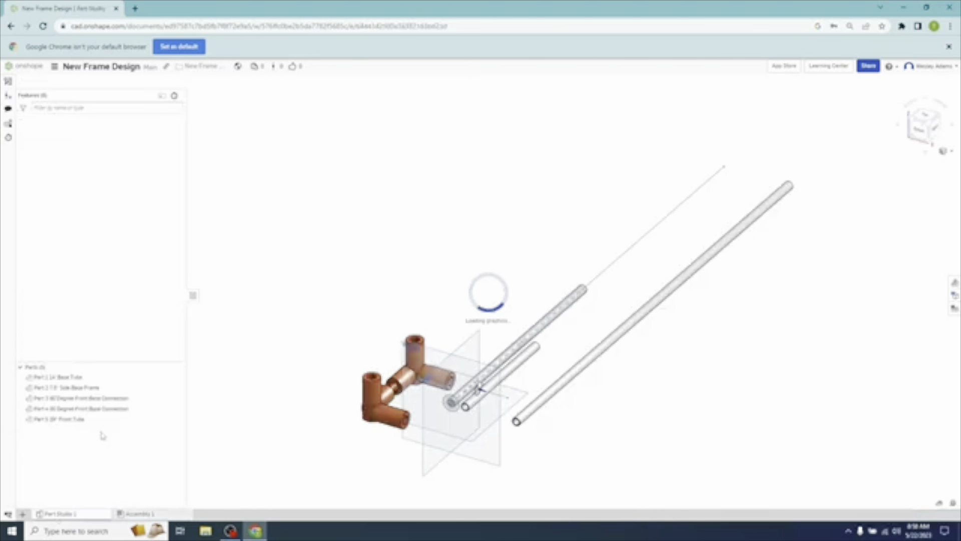
pyautogui.click(176, 419)
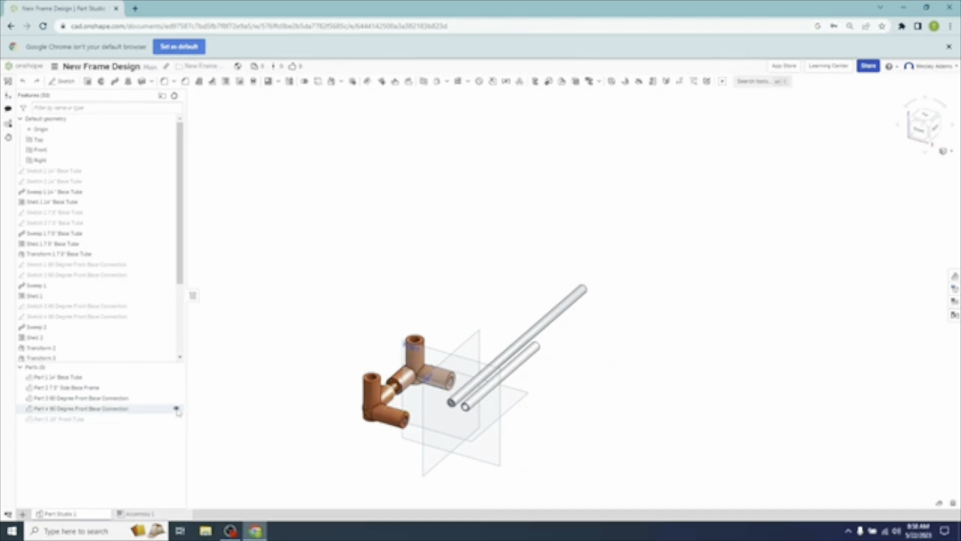
pyautogui.click(177, 408)
pyautogui.click(178, 399)
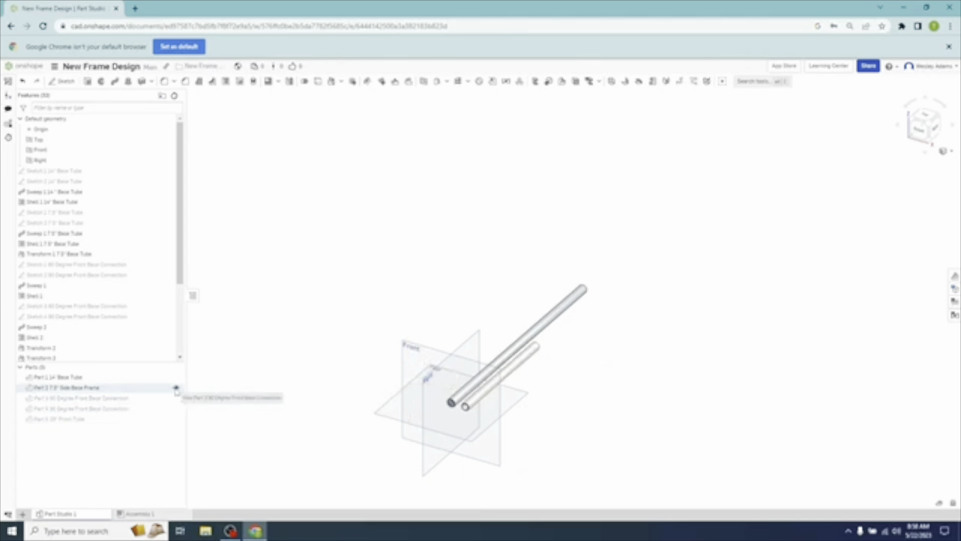
pyautogui.click(176, 387)
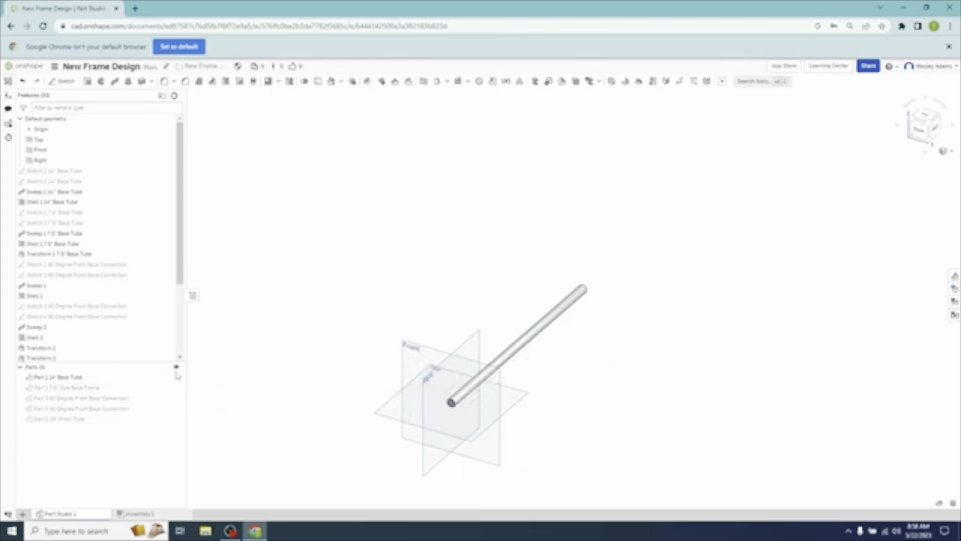
pyautogui.click(177, 378)
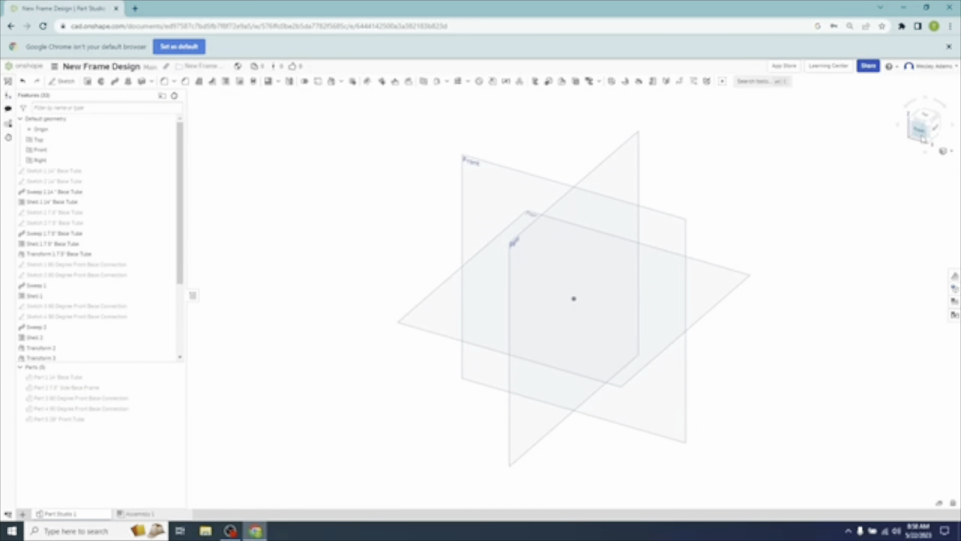
# - Start a sketch on the Front plane and draw a circle about 1.2 in across, centred on the origin
pyautogui.click(920, 137)
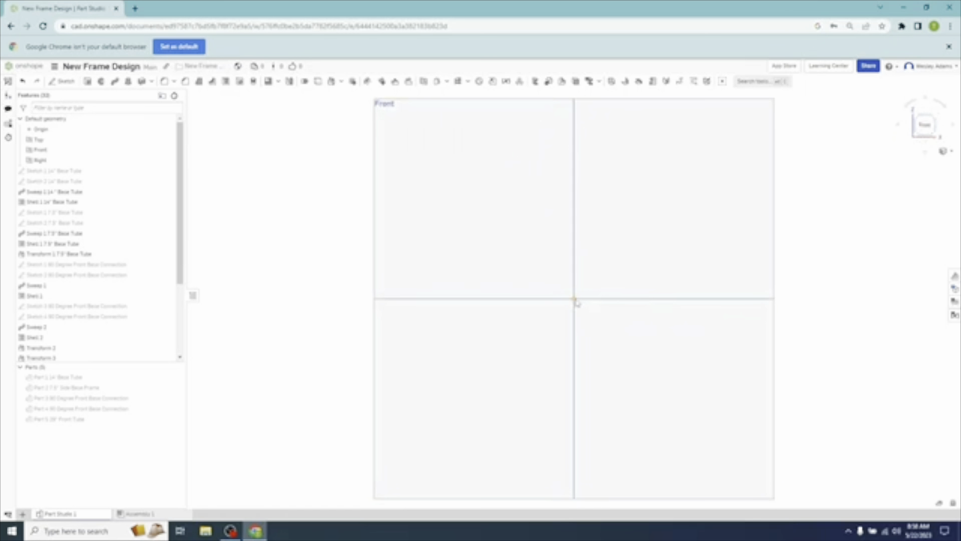
pyautogui.click(67, 83)
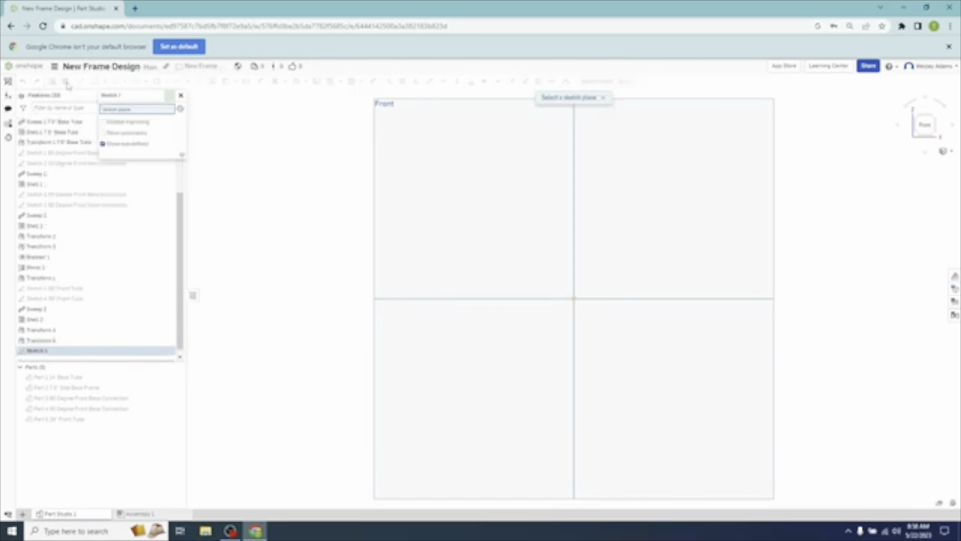
pyautogui.click(394, 106)
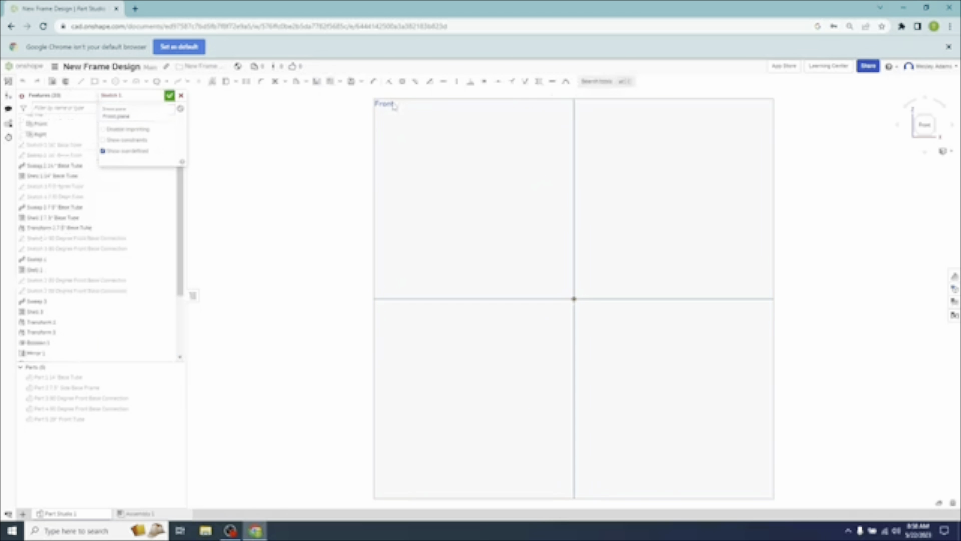
pyautogui.click(115, 83)
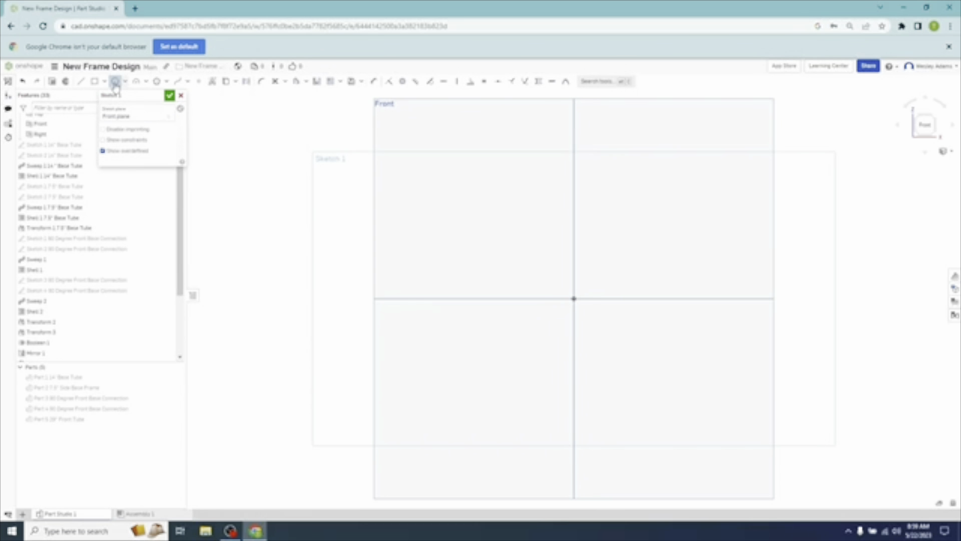
pyautogui.click(574, 298)
pyautogui.click(601, 329)
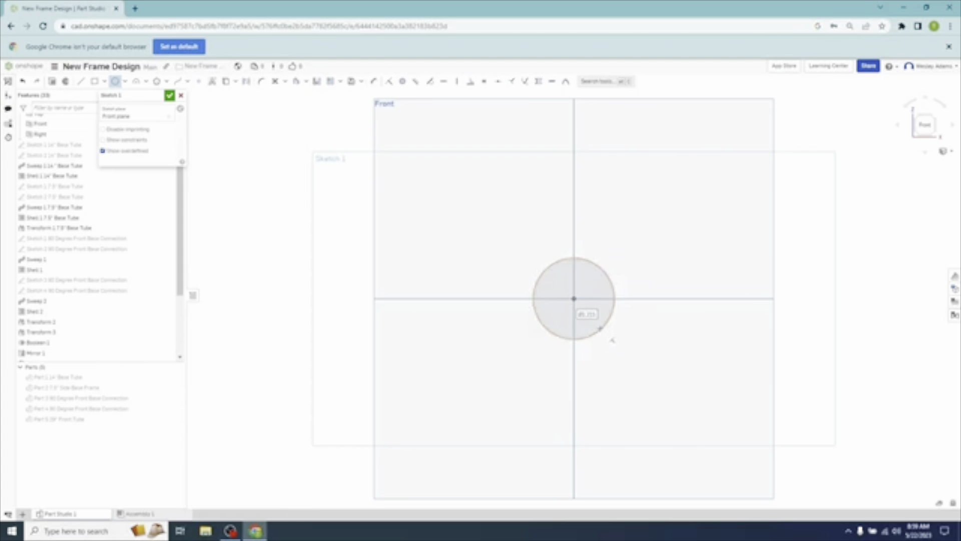
pyautogui.press('Escape')
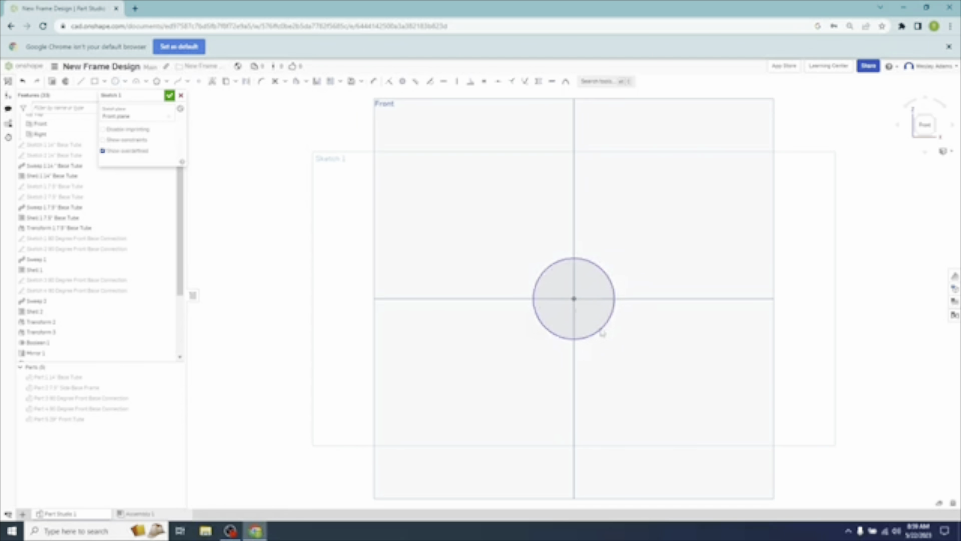
# - Set the circle's diameter to 1 in and finish the sketch
pyautogui.click(374, 81)
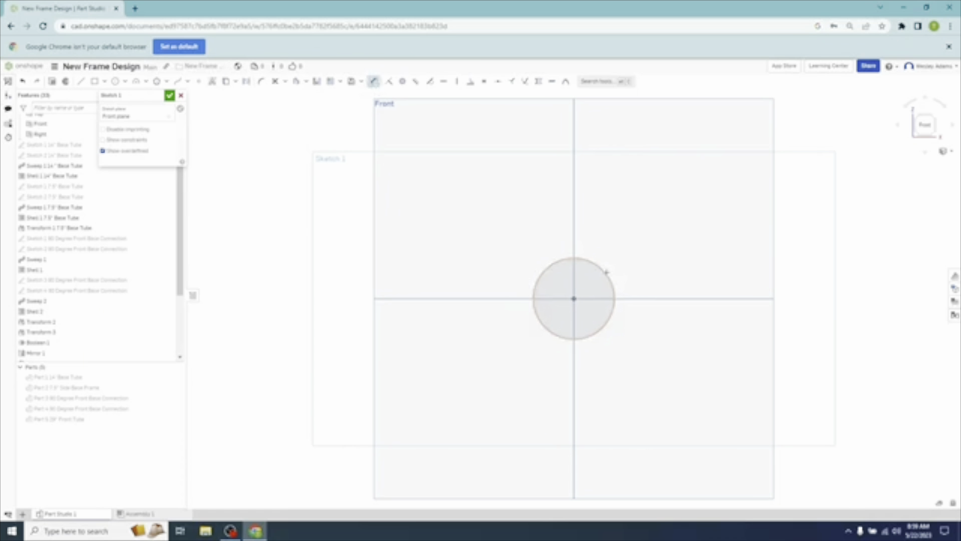
pyautogui.click(606, 271)
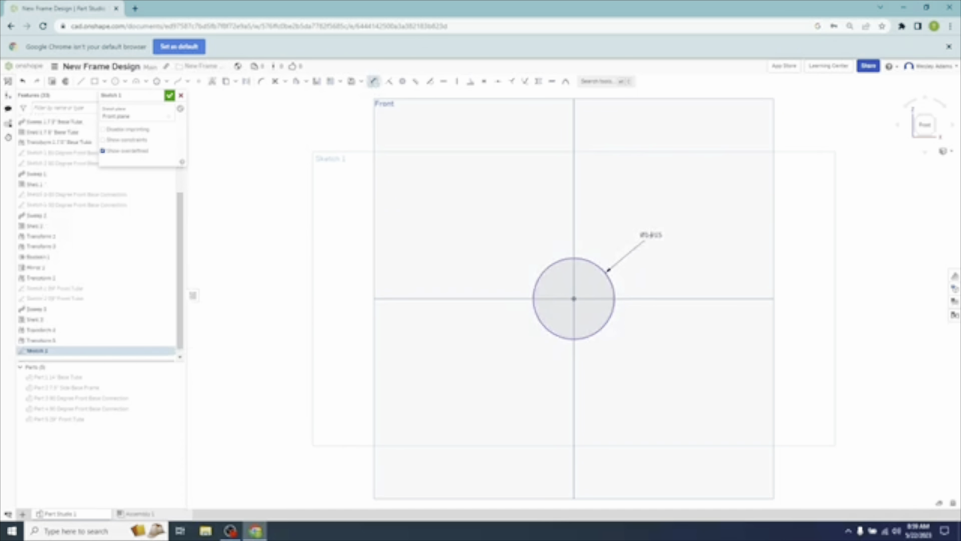
pyautogui.click(650, 235)
pyautogui.press('BackSpace')
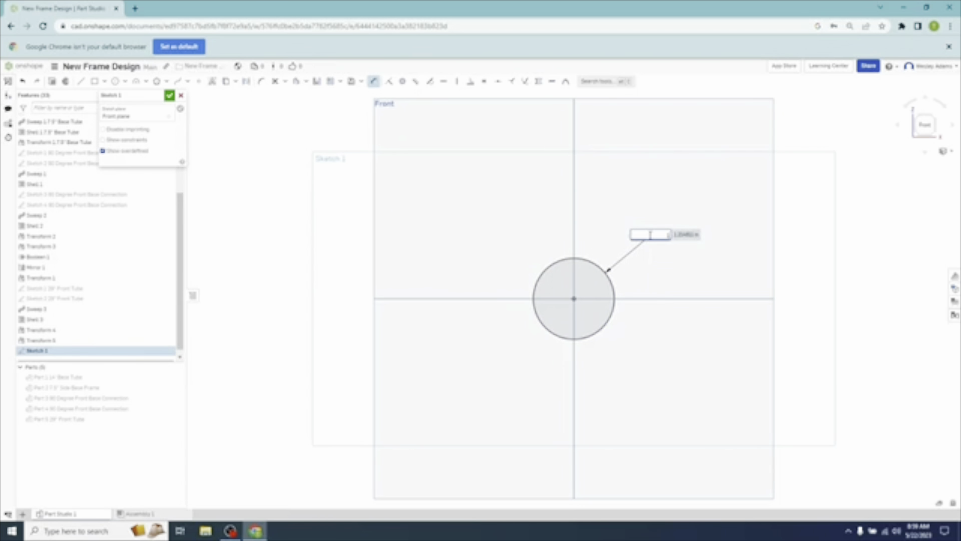
pyautogui.write('1')
pyautogui.press('Return')
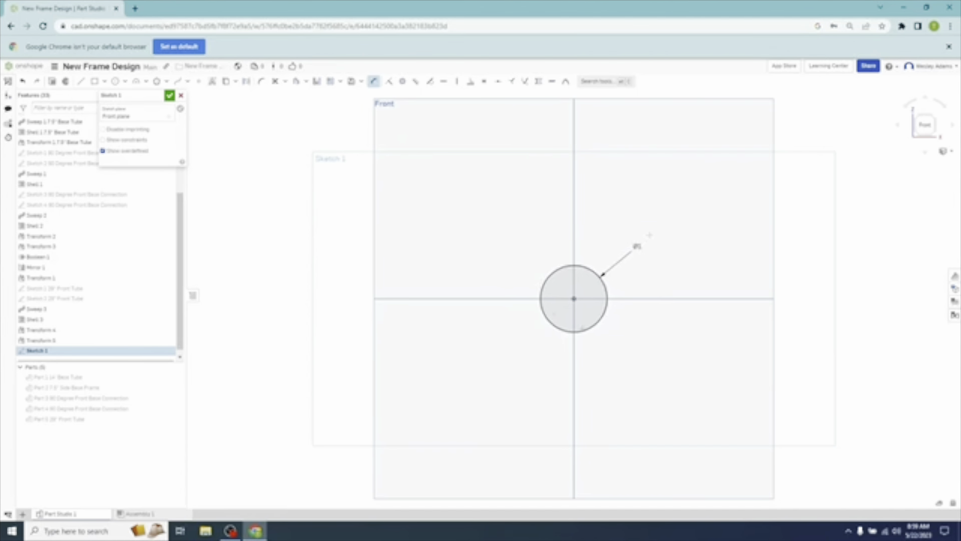
pyautogui.click(169, 95)
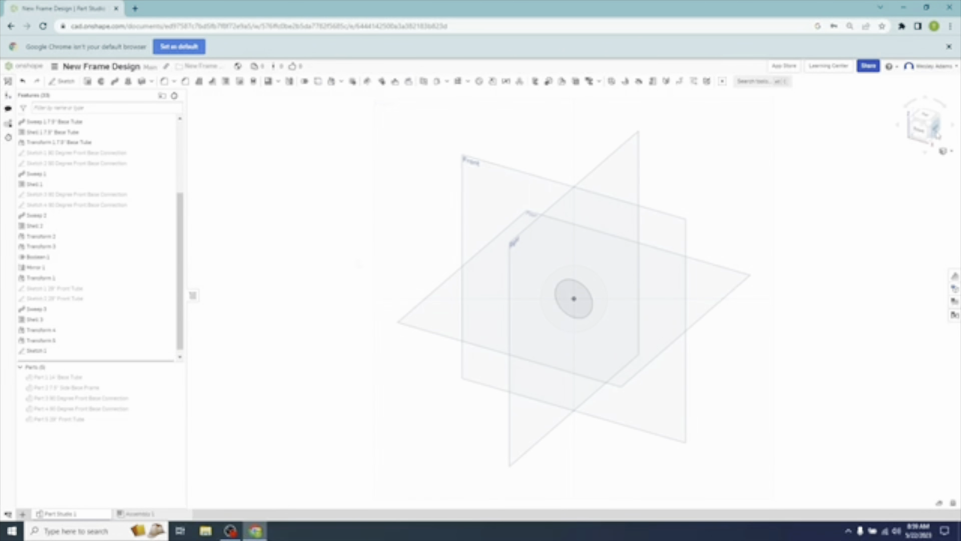
# - On the Right plane, sketch a horizontal line about 1.7 in long from the origin and a diagonal about 1.9 in back up from its end
pyautogui.click(932, 128)
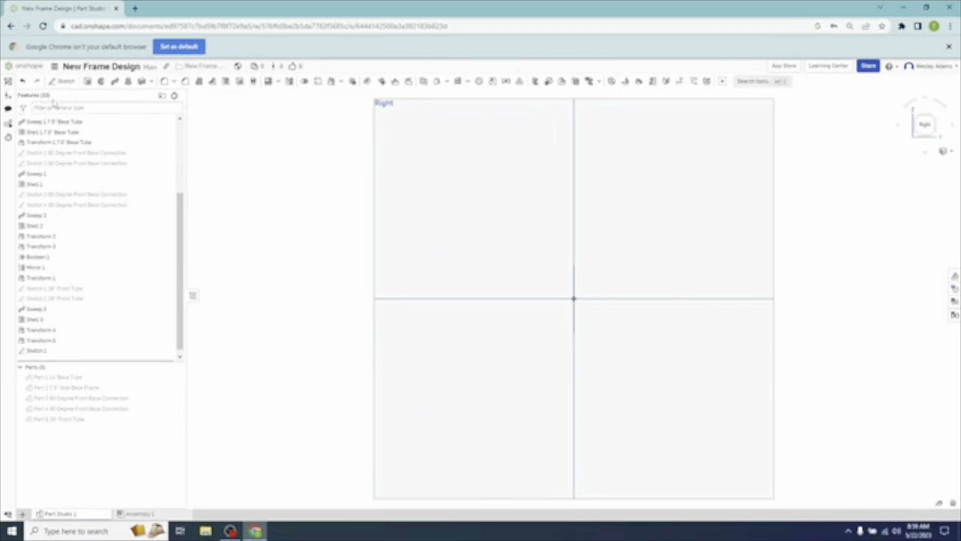
pyautogui.click(59, 83)
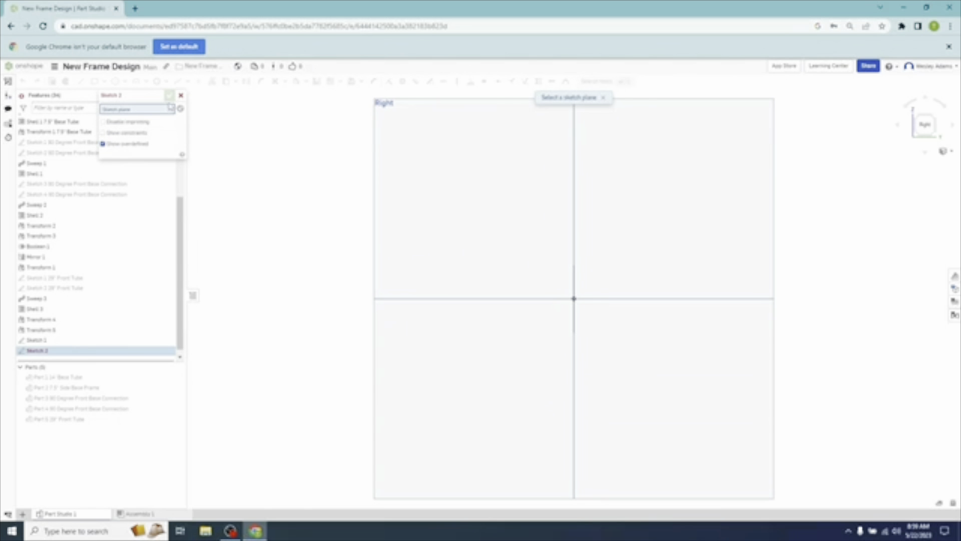
pyautogui.click(395, 106)
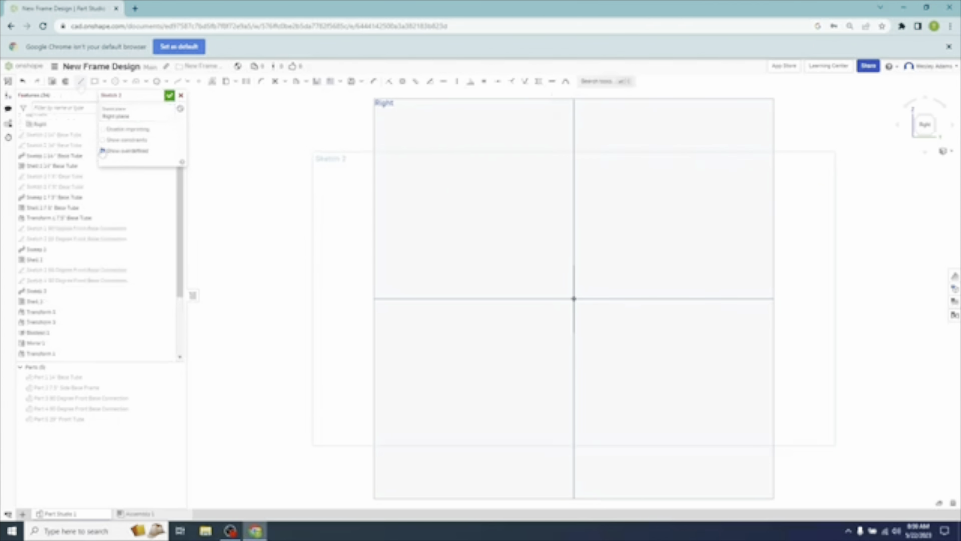
pyautogui.click(81, 81)
pyautogui.click(589, 299)
pyautogui.click(686, 299)
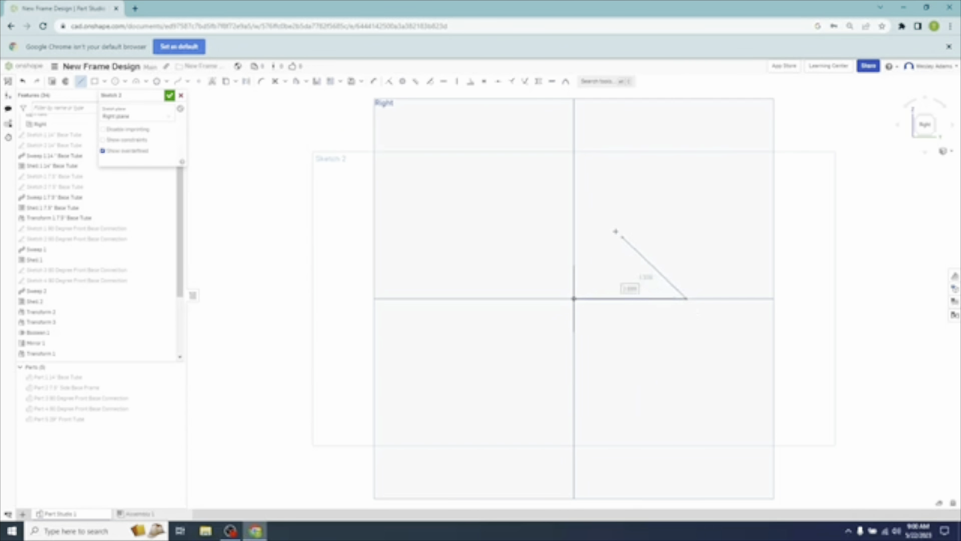
pyautogui.click(598, 204)
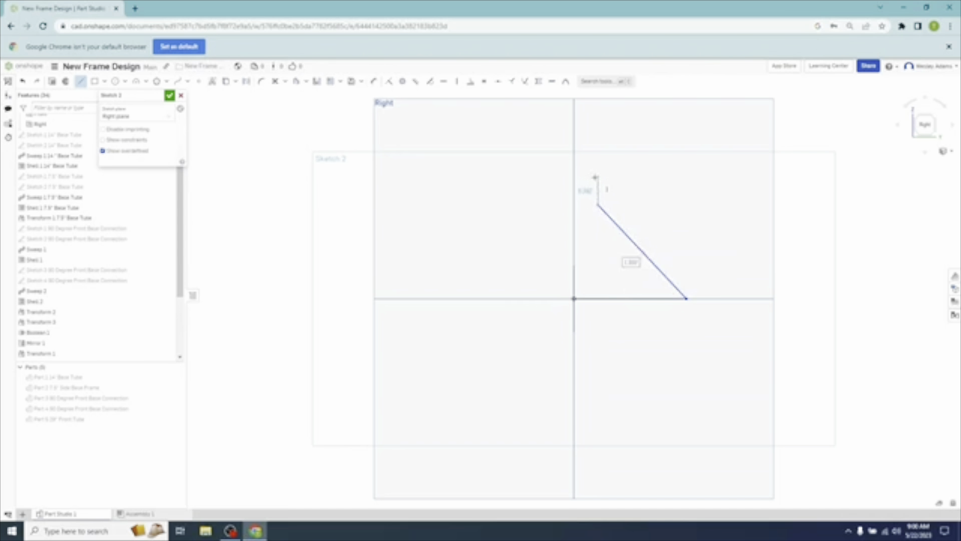
pyautogui.press('Escape')
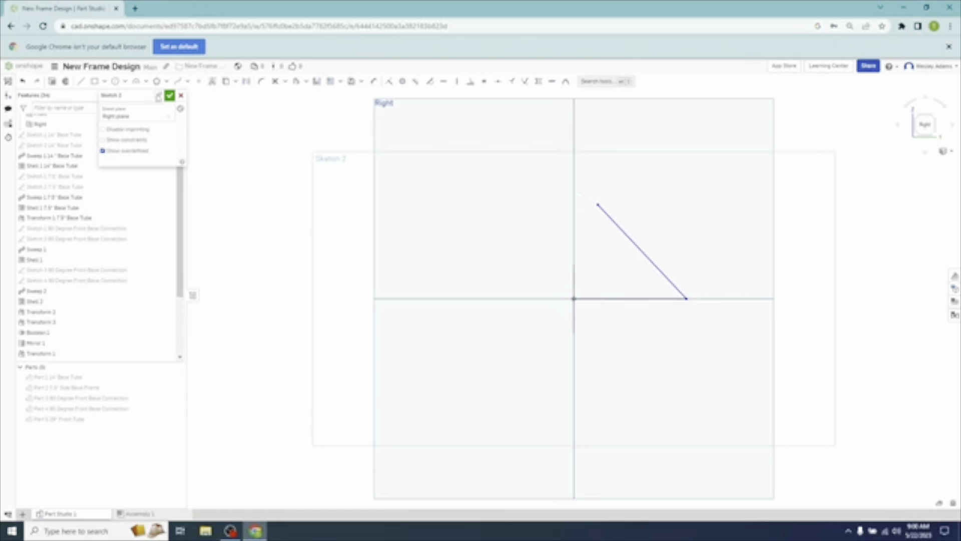
# - Dimension the horizontal path line to a length of 2.5 in
pyautogui.click(373, 81)
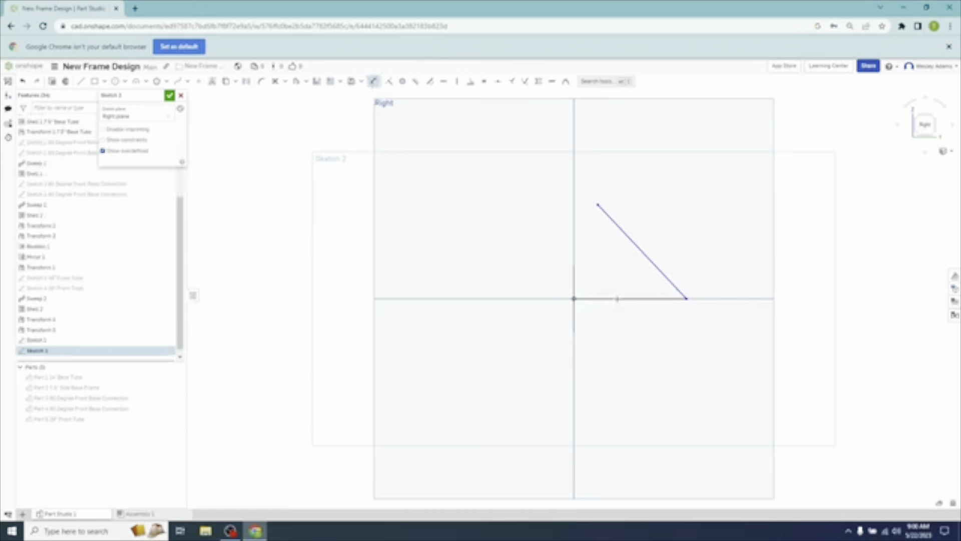
pyautogui.click(617, 299)
pyautogui.click(621, 333)
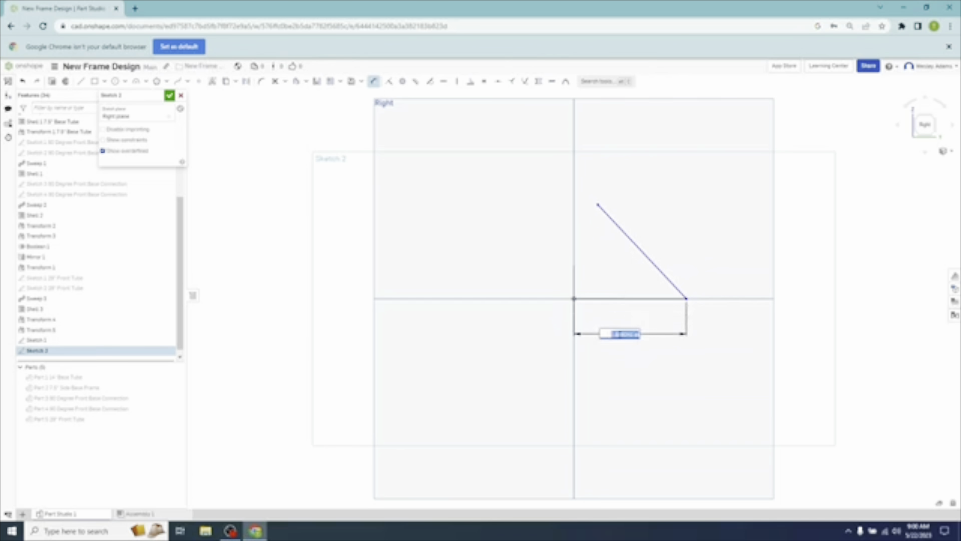
pyautogui.press('BackSpace')
pyautogui.write('2.5')
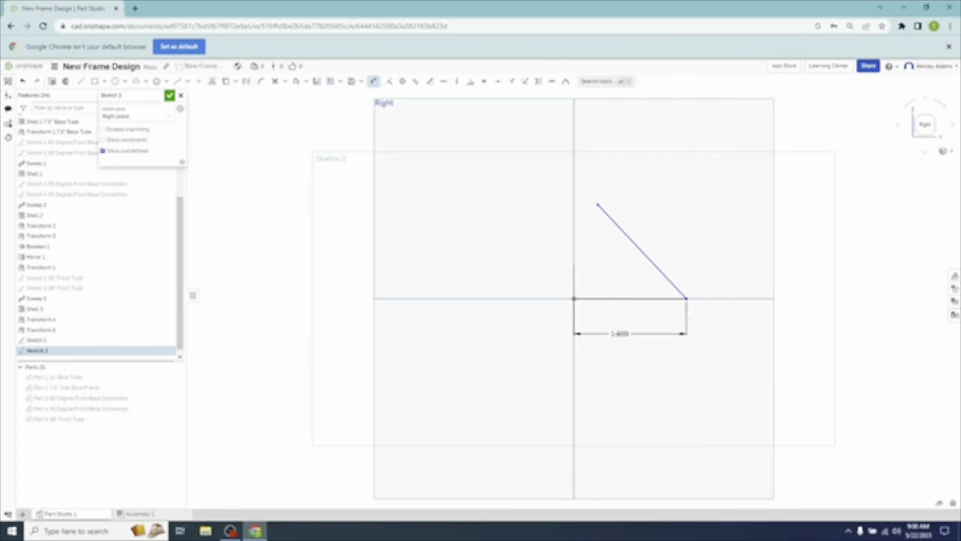
pyautogui.press('Return')
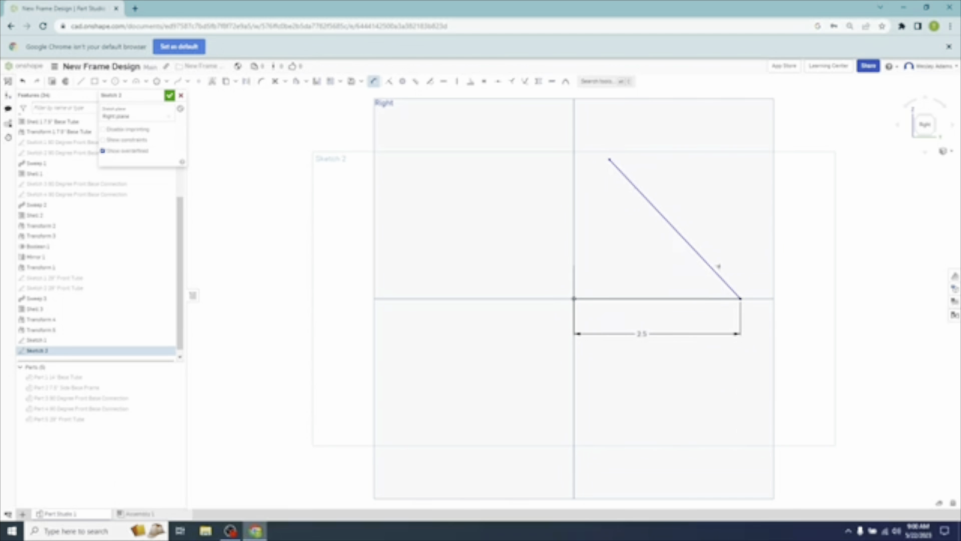
# - Dimension the diagonal path line to a length of 2.5 in
pyautogui.click(698, 251)
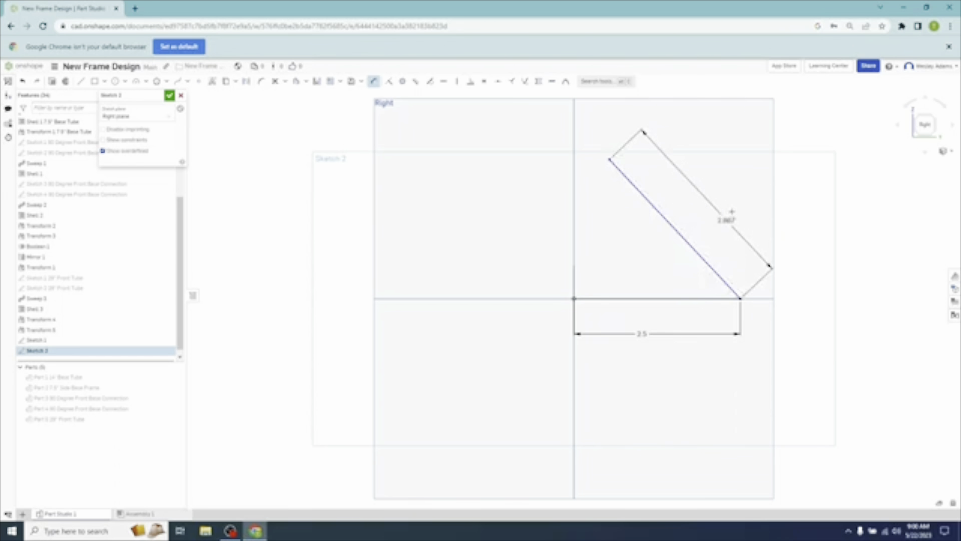
pyautogui.click(739, 197)
pyautogui.press('BackSpace')
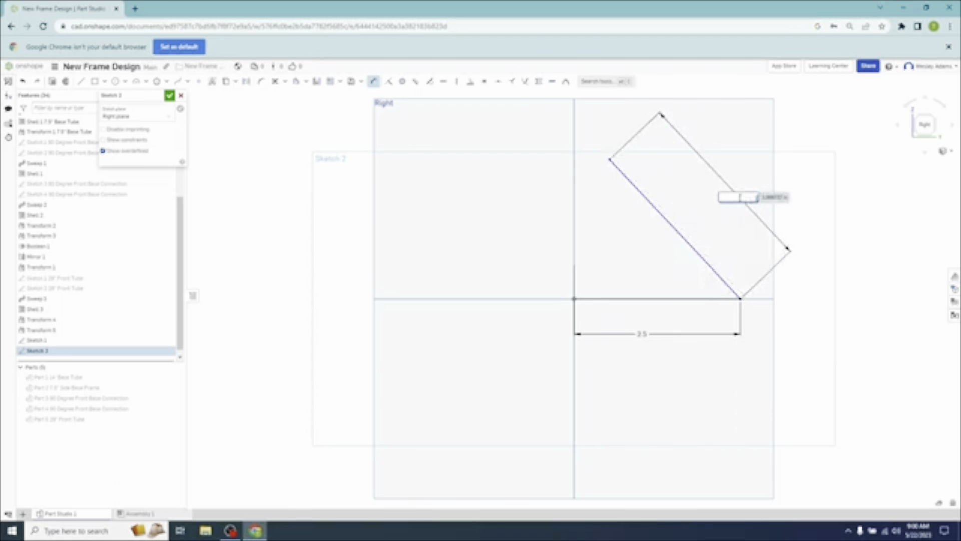
pyautogui.write('2.5')
pyautogui.press('Return')
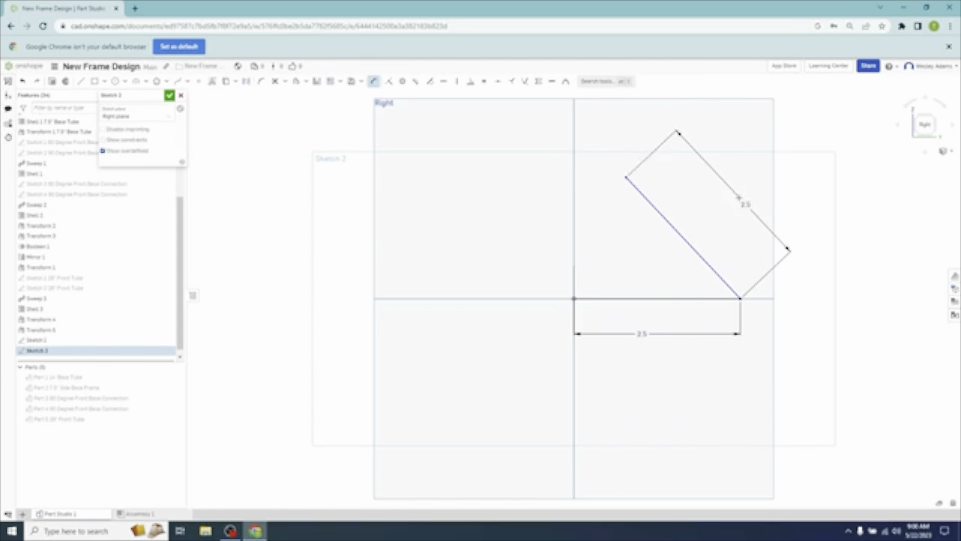
pyautogui.click(664, 220)
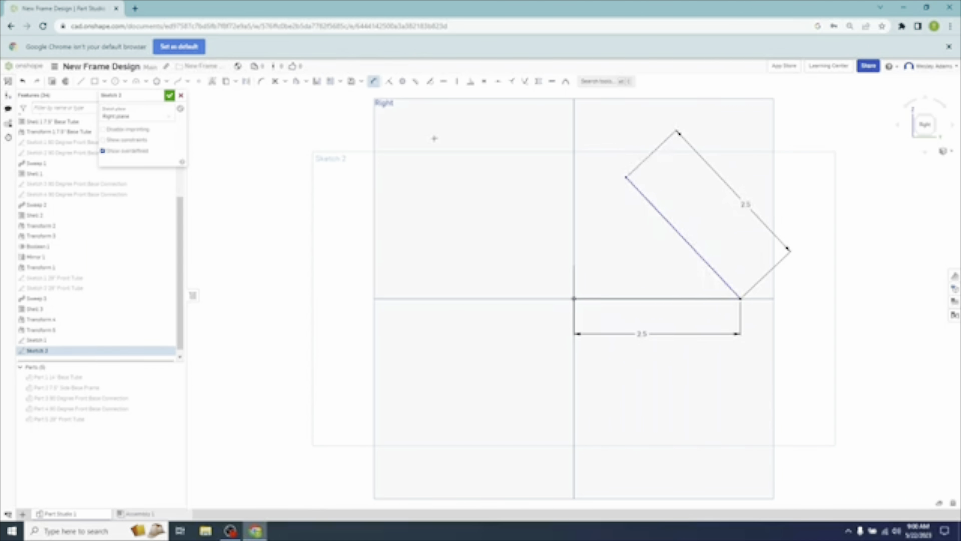
# - Round the corner between the horizontal and diagonal path lines with a 0.25 in sketch fillet
pyautogui.click(261, 82)
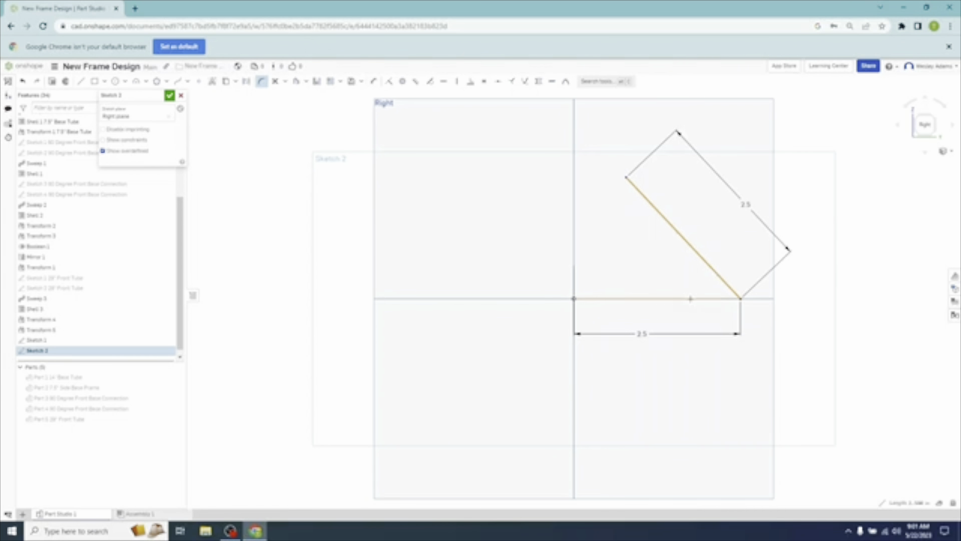
pyautogui.click(690, 299)
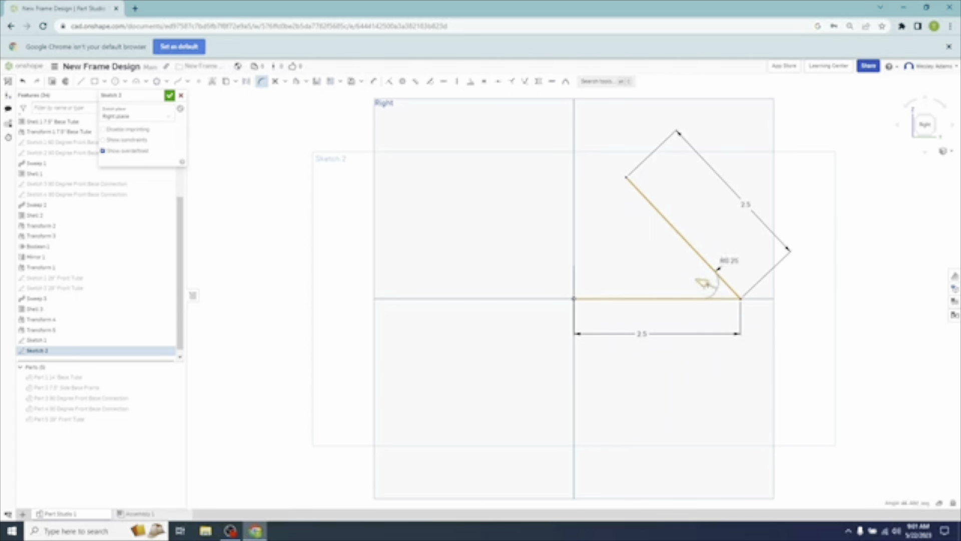
pyautogui.click(632, 249)
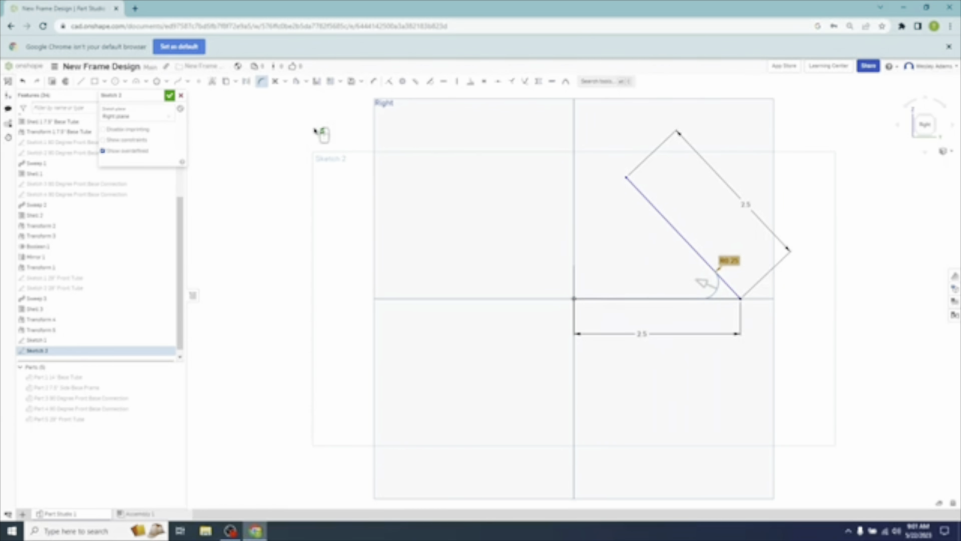
pyautogui.click(266, 118)
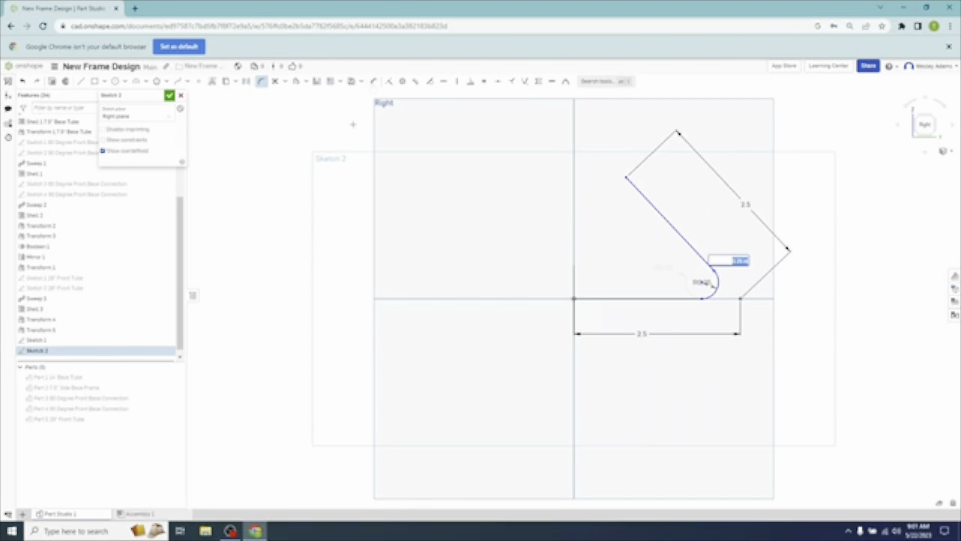
# - Dimension the angle between the horizontal and diagonal path lines as 62 degrees and finish the sketch
pyautogui.click(374, 83)
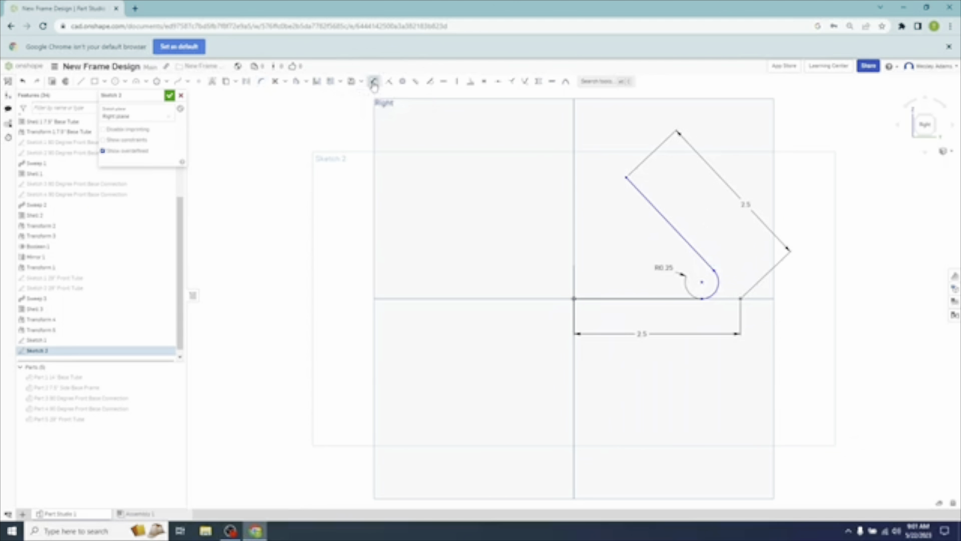
pyautogui.click(656, 210)
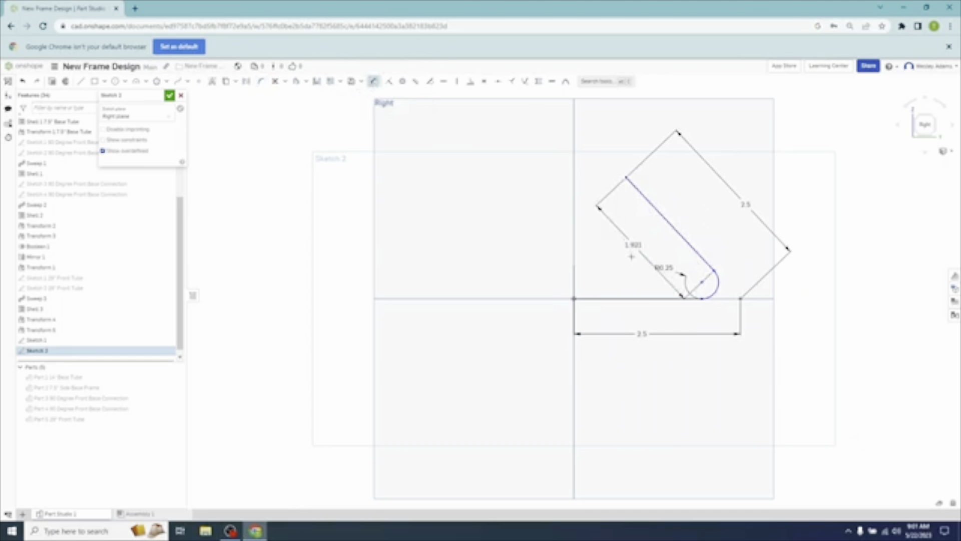
pyautogui.click(616, 299)
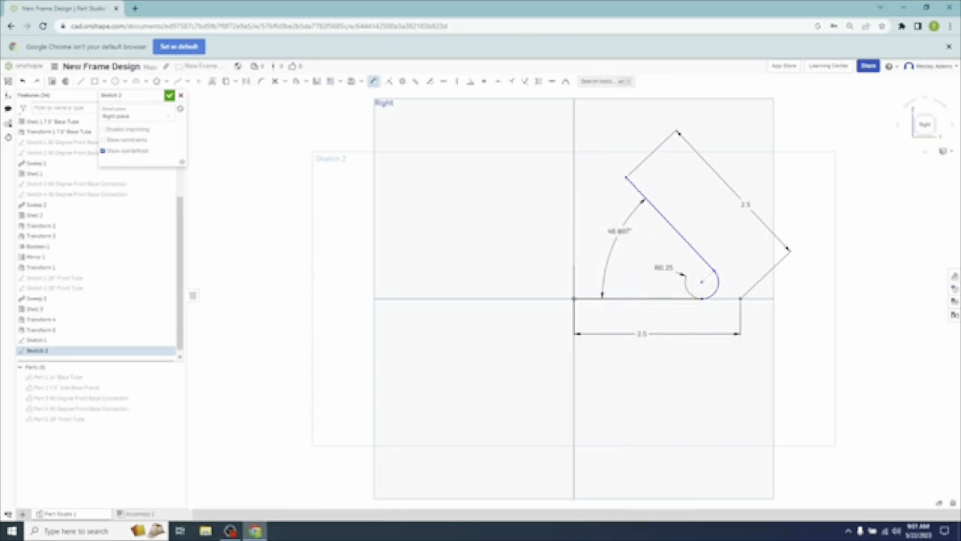
pyautogui.click(620, 232)
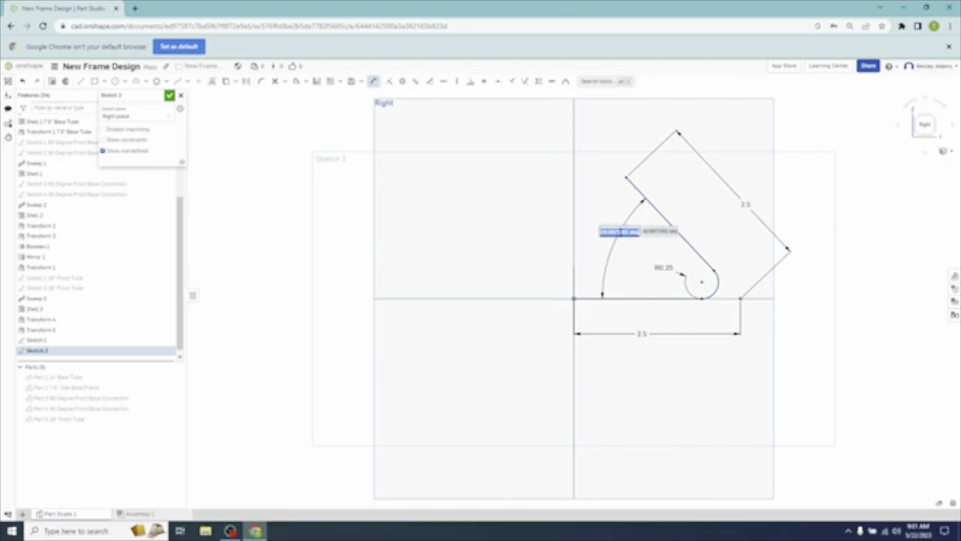
pyautogui.press('BackSpace')
pyautogui.write('62')
pyautogui.press('Return')
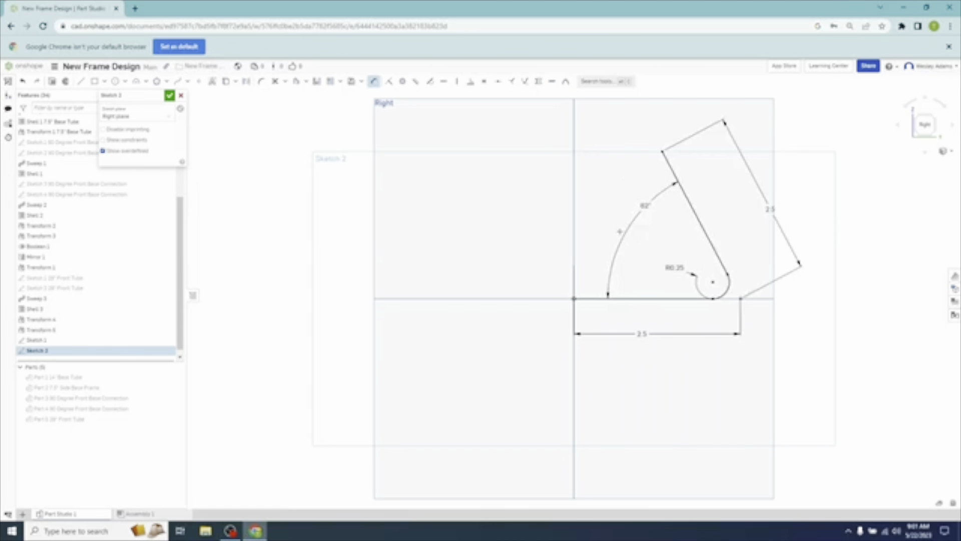
pyautogui.click(170, 95)
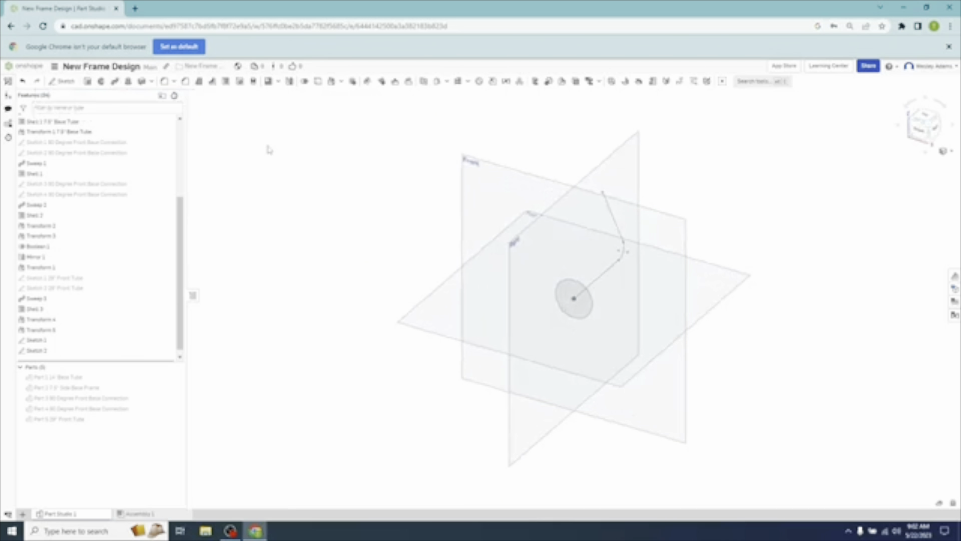
# - Try to sweep the circular profile along the horizontal line, fillet arc and diagonal line of the path
pyautogui.click(115, 82)
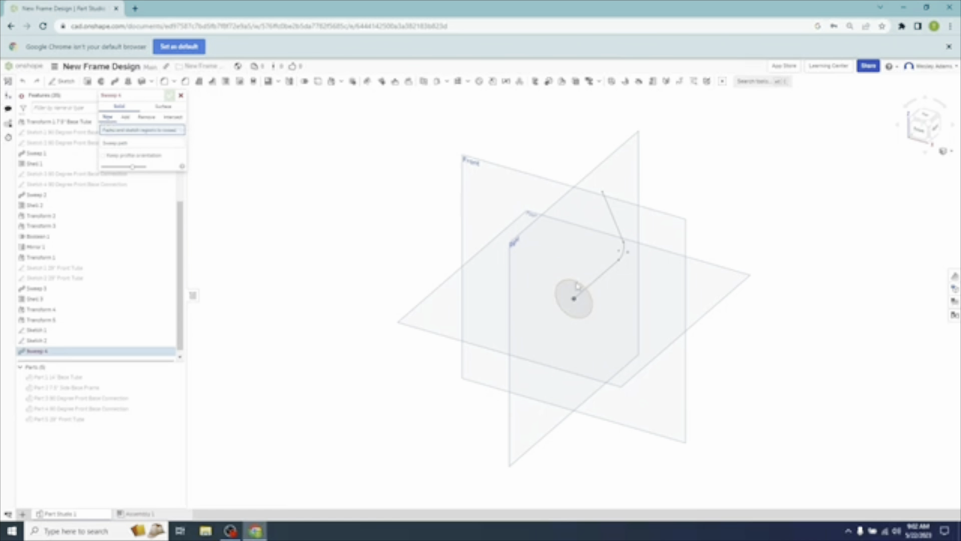
pyautogui.click(577, 286)
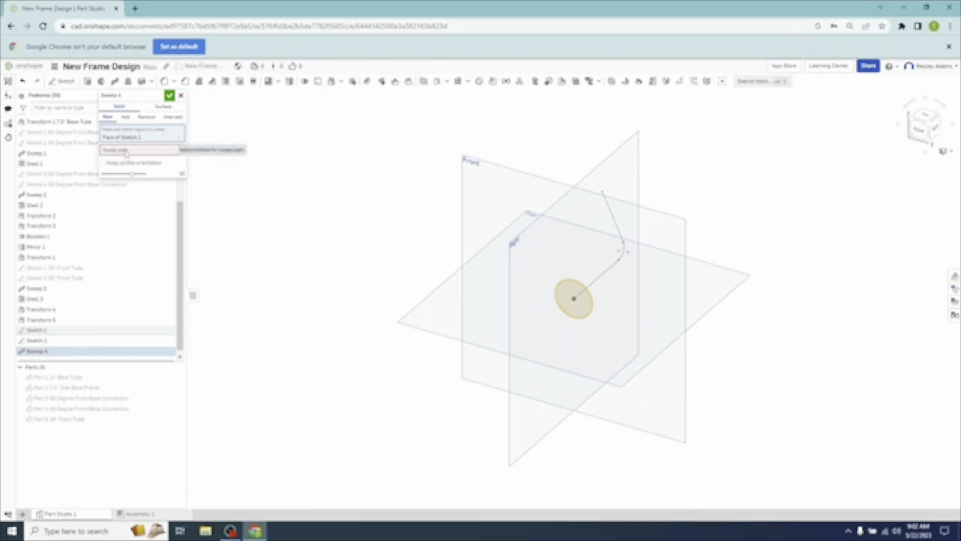
pyautogui.click(125, 151)
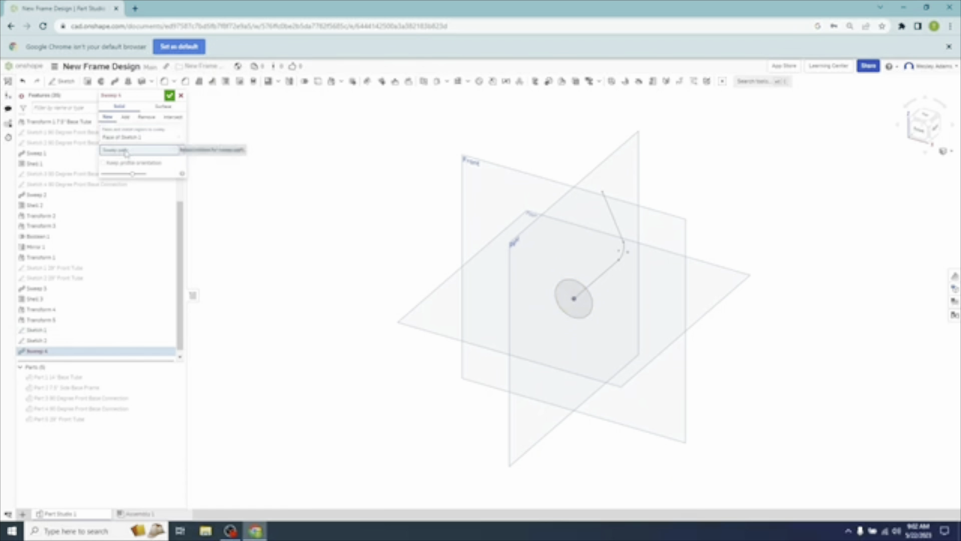
pyautogui.click(597, 281)
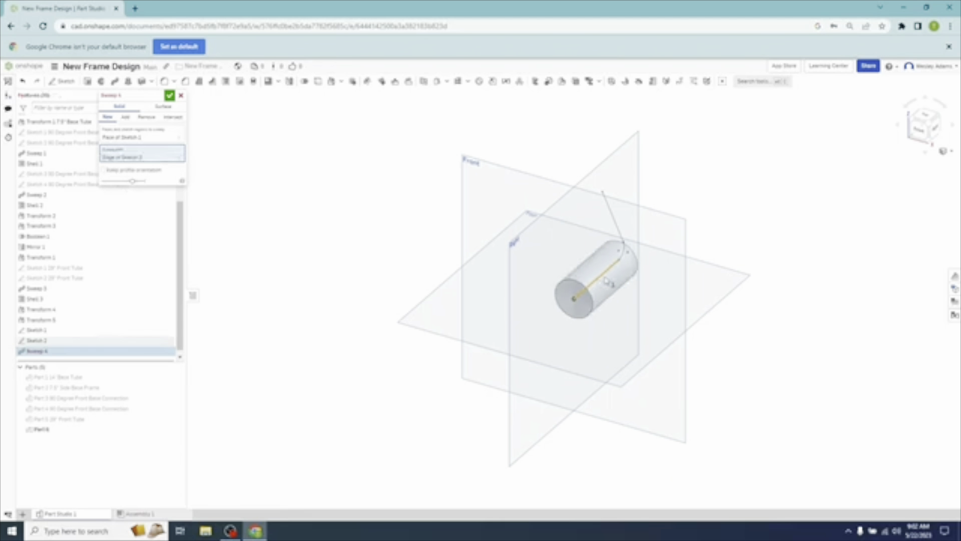
pyautogui.click(625, 254)
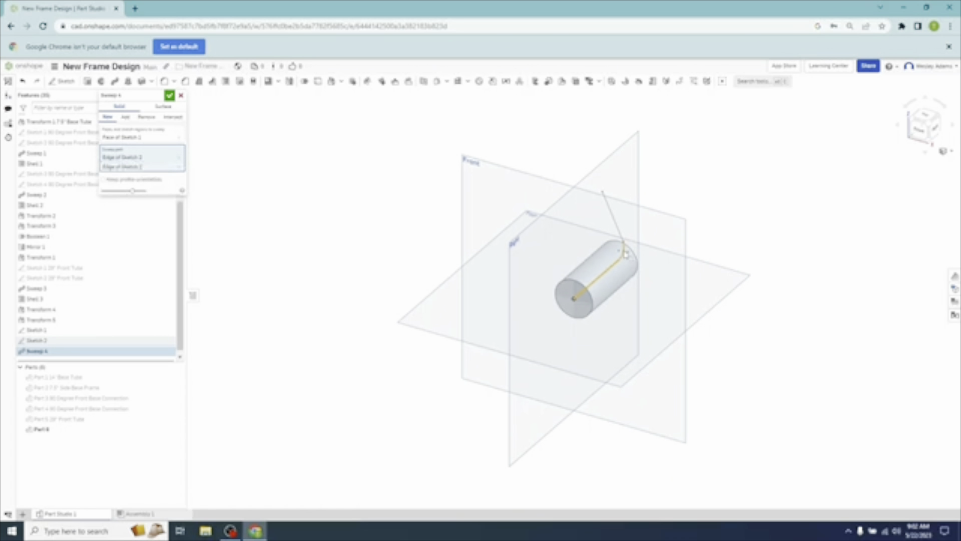
pyautogui.moveTo(627, 254)
pyautogui.mouseDown(button='right')
pyautogui.moveTo(662, 286)
pyautogui.moveTo(629, 285)
pyautogui.moveTo(639, 282)
pyautogui.mouseUp(button='right')
pyautogui.click(605, 217)
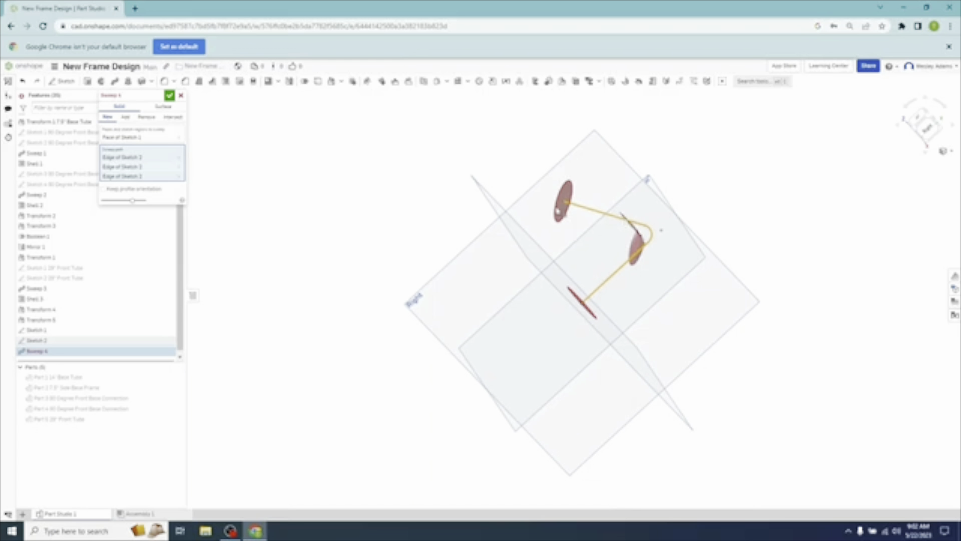
pyautogui.click(181, 96)
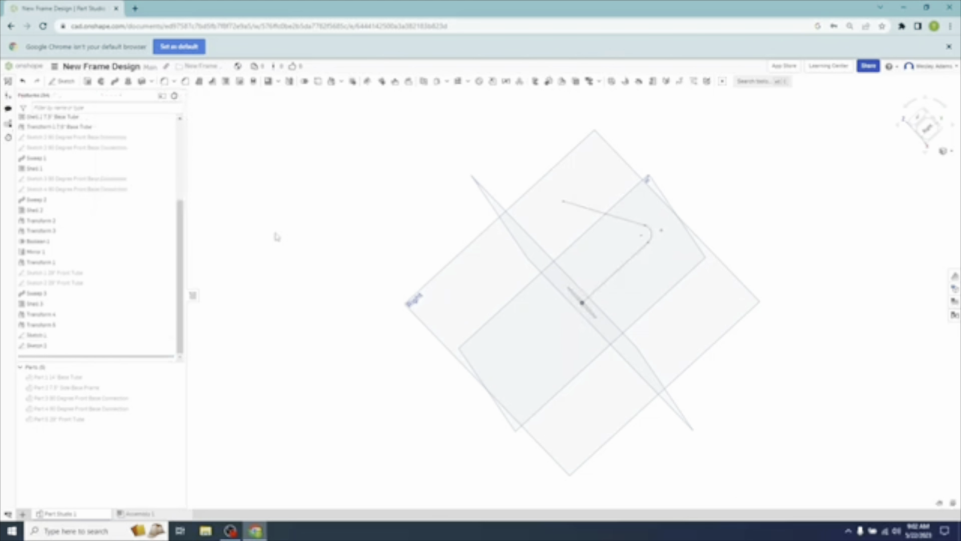
# - Reopen the path sketch and set the corner fillet's radius to 0.5 in
pyautogui.doubleClick(113, 349)
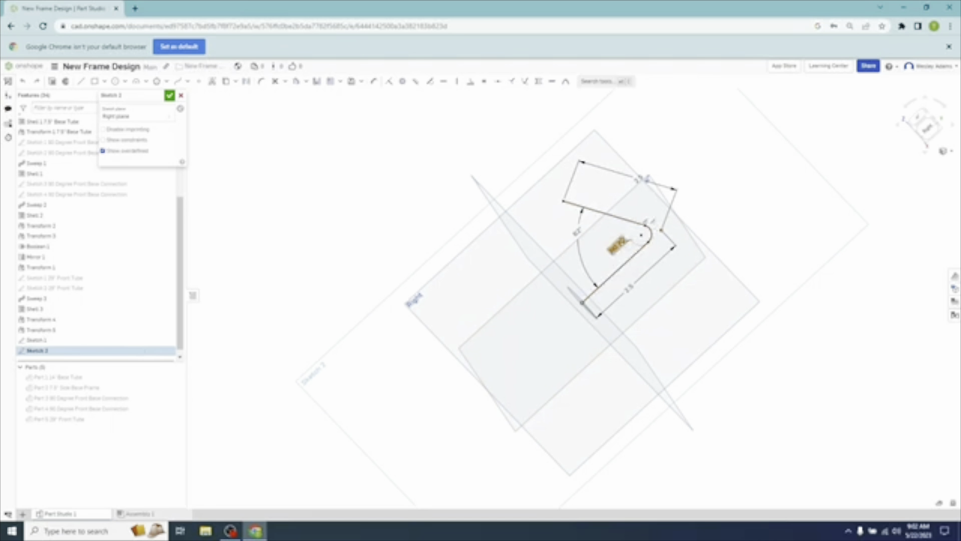
pyautogui.doubleClick(616, 245)
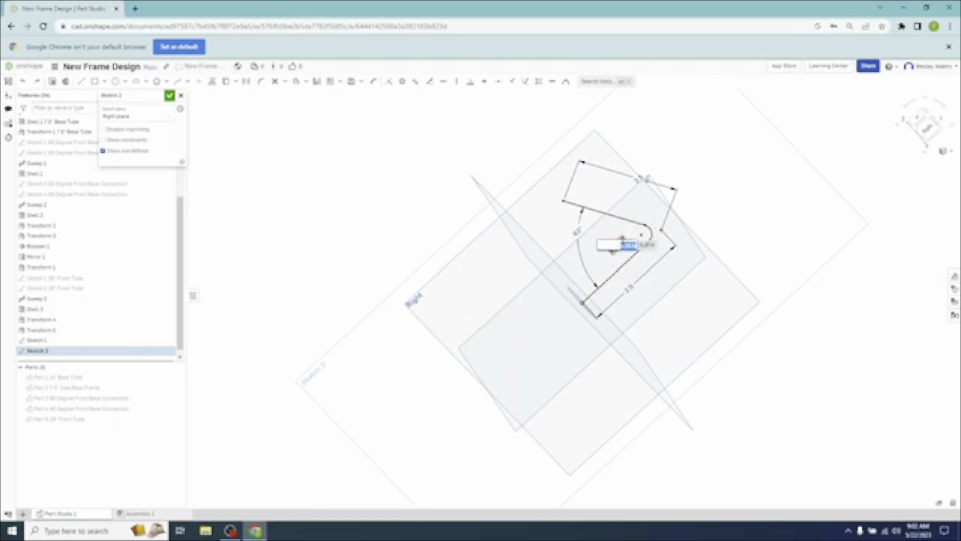
pyautogui.press('BackSpace')
pyautogui.write('.5')
pyautogui.press('Return')
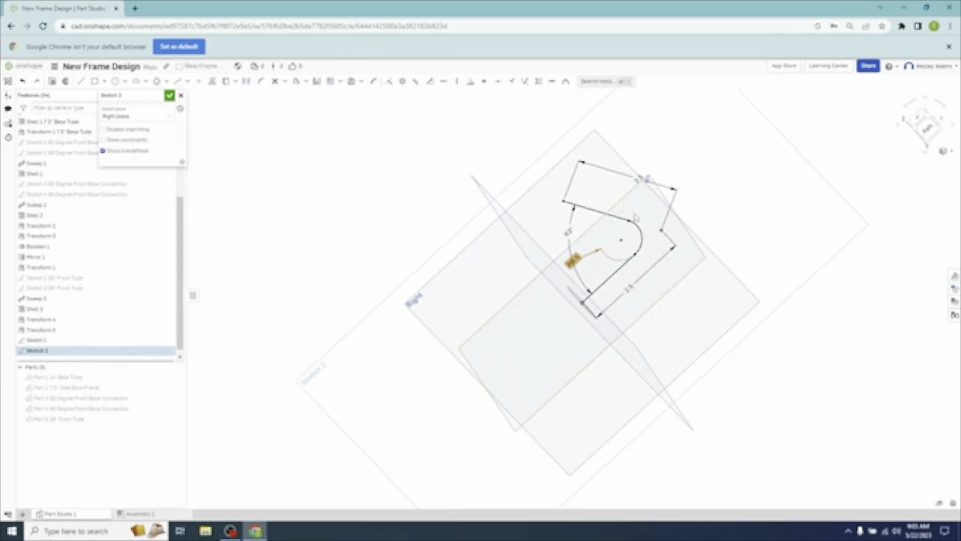
# - Move the fillet's radius label closer to the arc and finish the path sketch
pyautogui.click(169, 96)
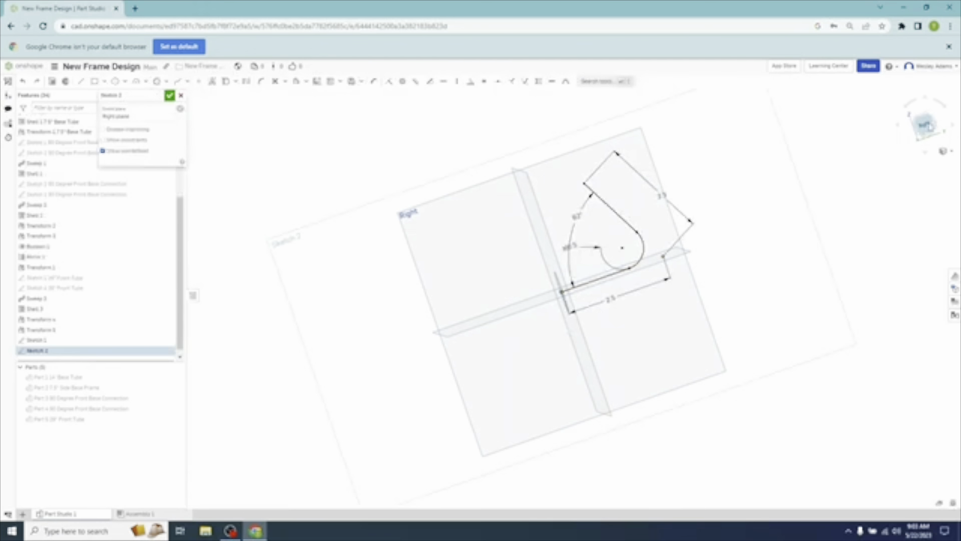
pyautogui.press('n')
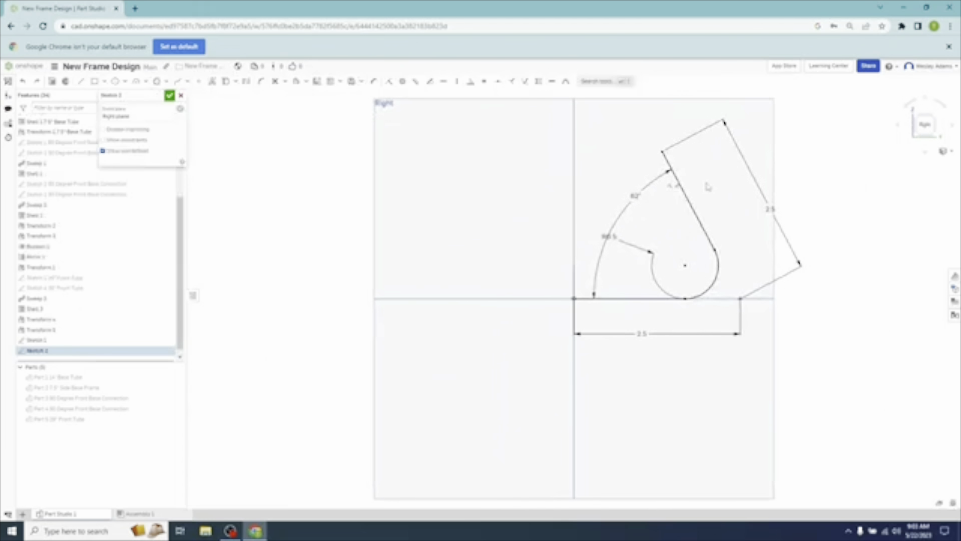
pyautogui.moveTo(612, 236); pyautogui.dragTo(642, 238)
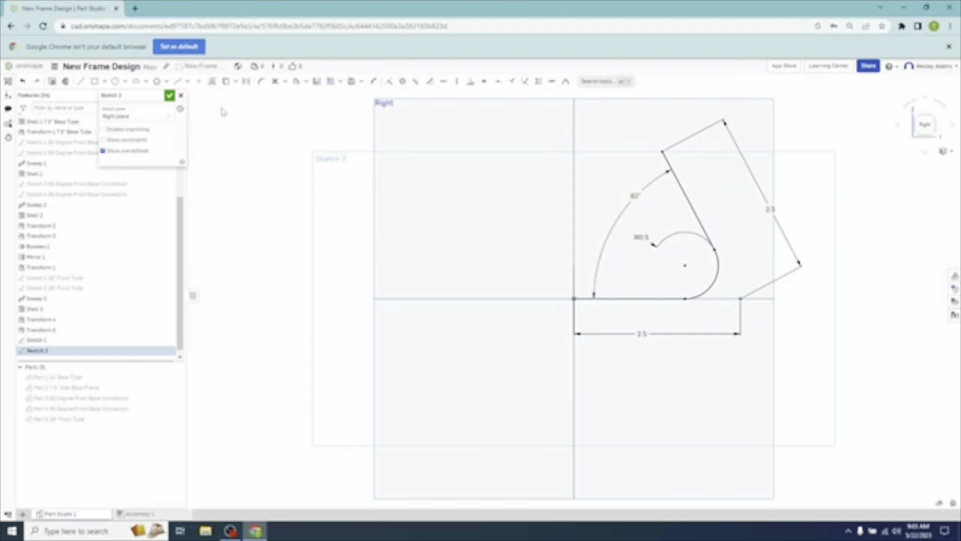
pyautogui.click(169, 96)
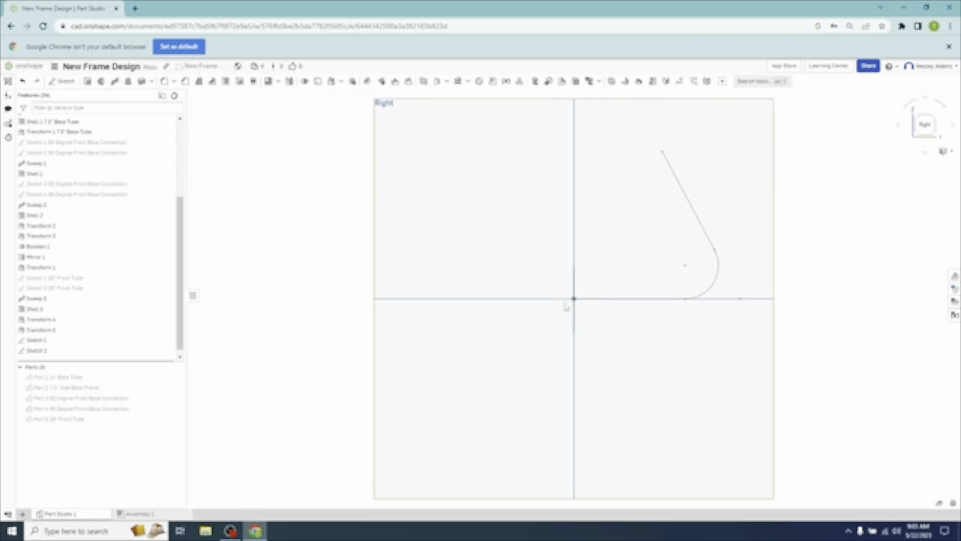
# - Sweep the circular profile as a new solid along the horizontal line, fillet arc and diagonal line of the path
pyautogui.click(916, 117)
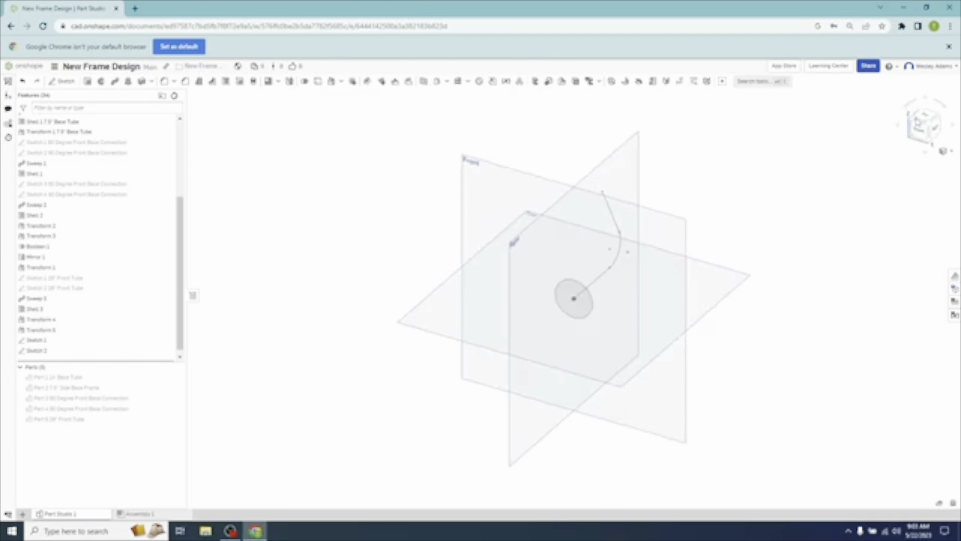
pyautogui.click(942, 120)
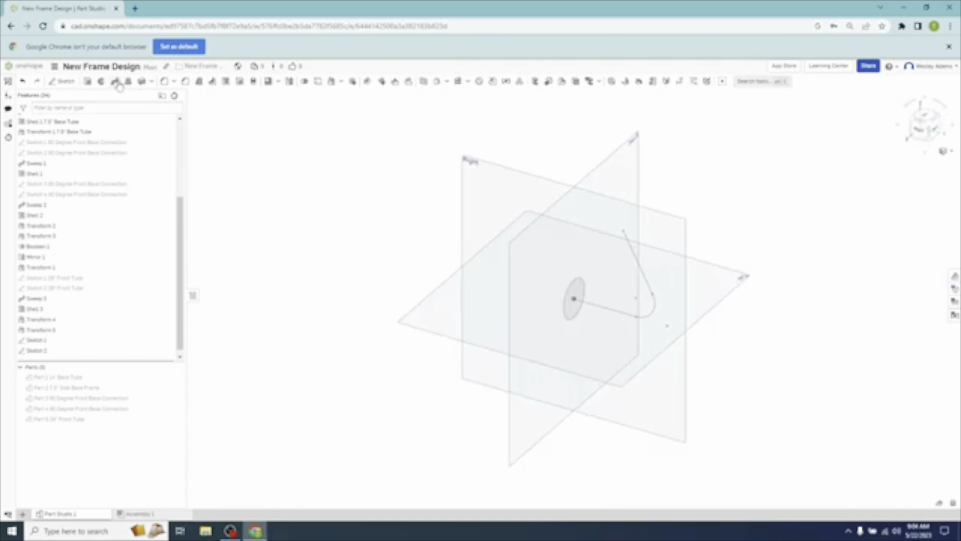
pyautogui.click(115, 82)
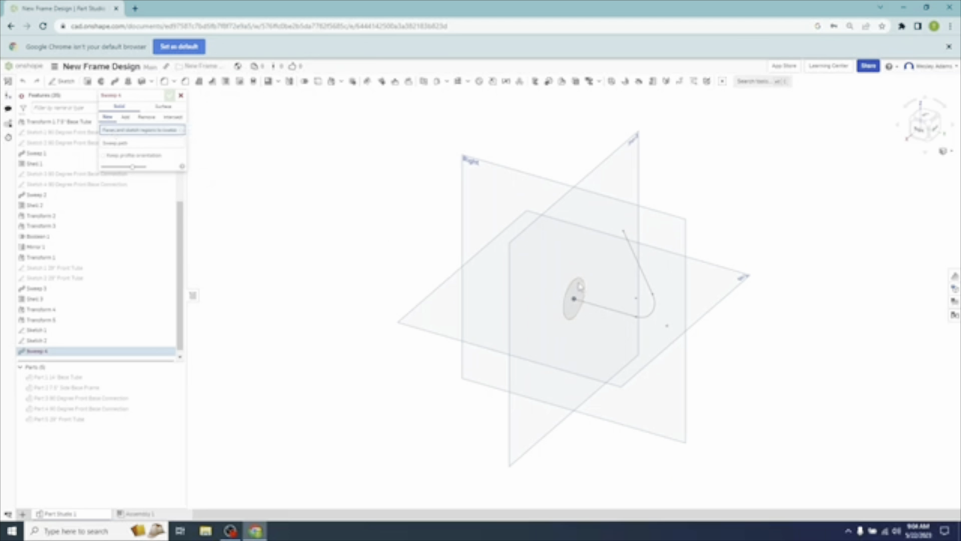
pyautogui.click(579, 286)
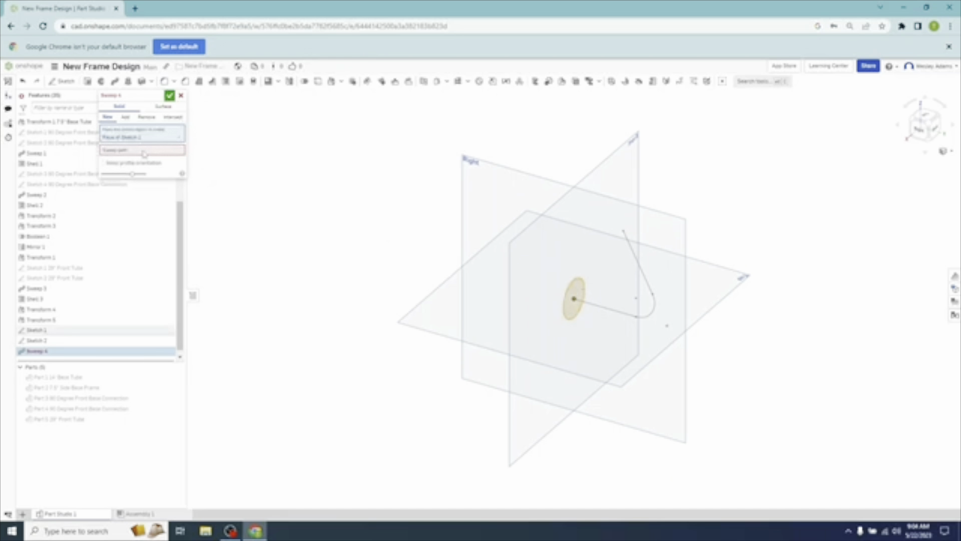
pyautogui.click(112, 152)
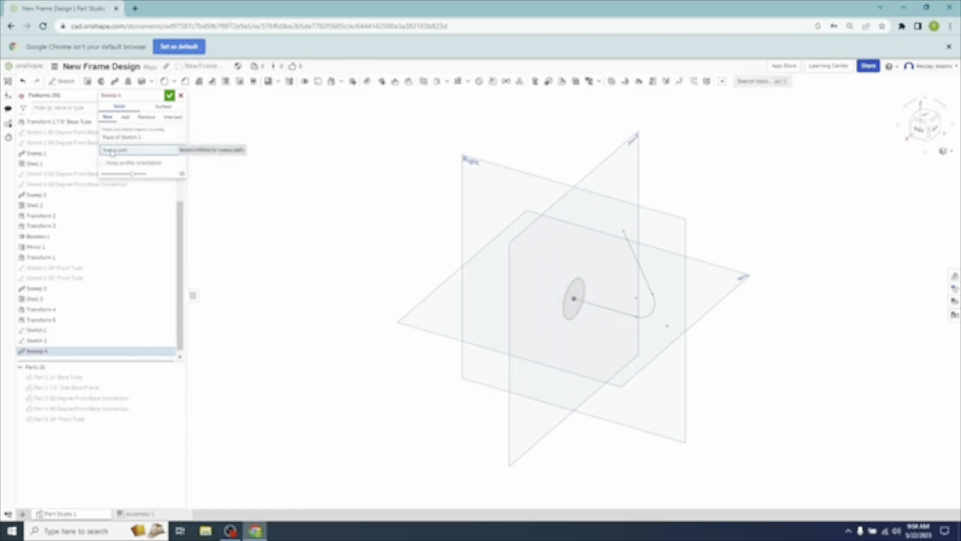
pyautogui.click(602, 309)
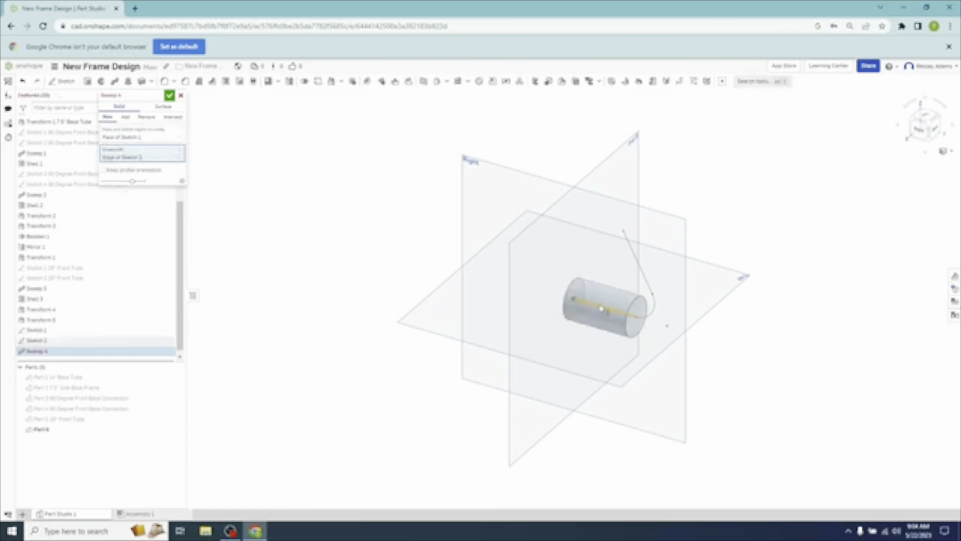
pyautogui.click(653, 317)
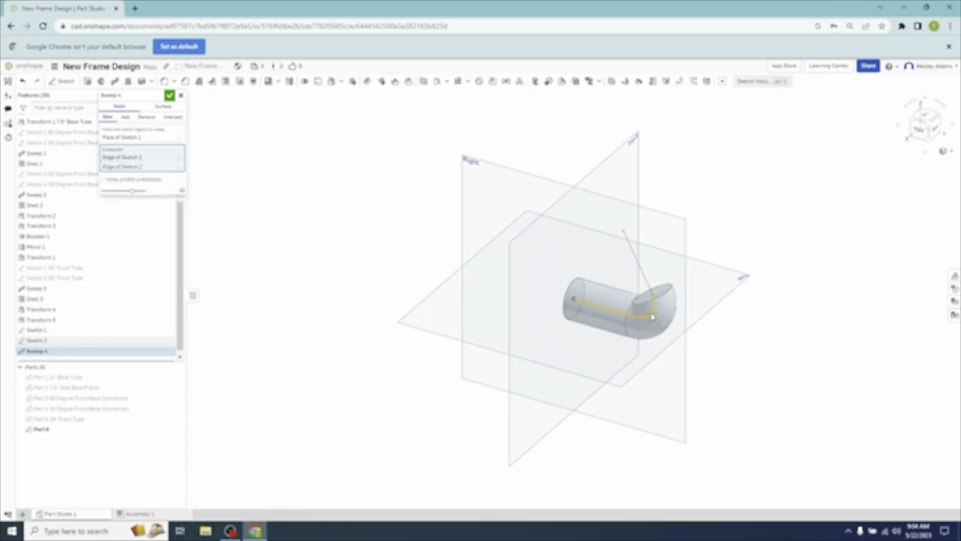
pyautogui.click(639, 268)
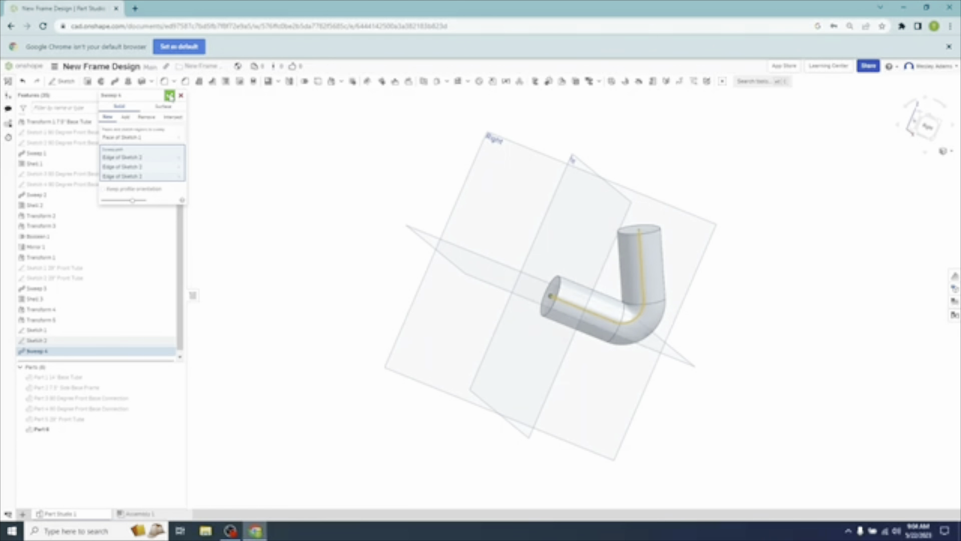
pyautogui.click(171, 95)
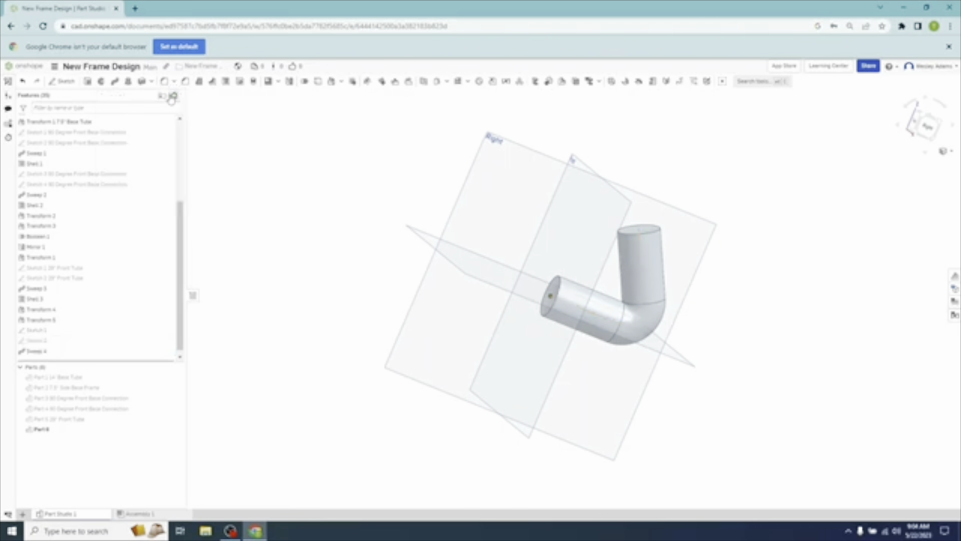
# - Shell the swept angled tube hollow, removing both of its circular end faces
pyautogui.click(226, 82)
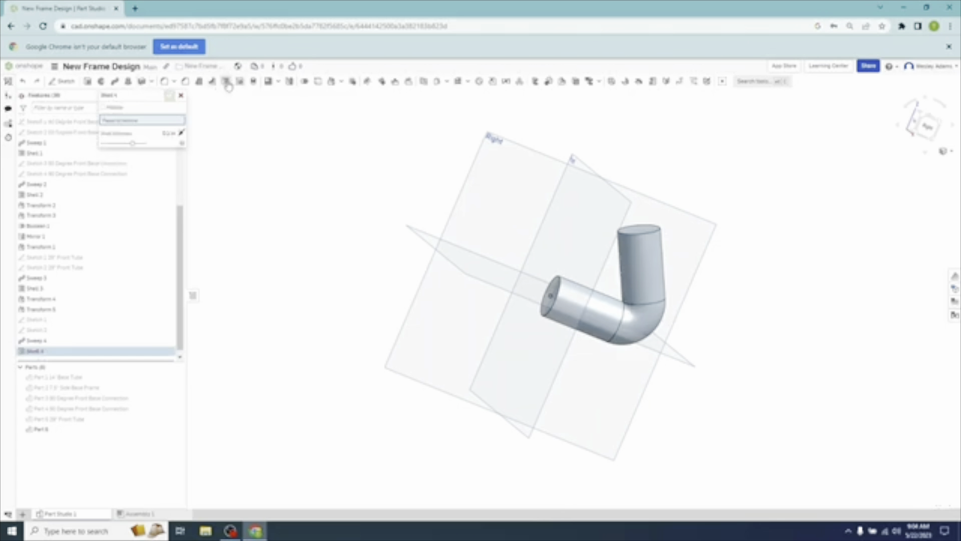
pyautogui.click(543, 305)
pyautogui.click(550, 296)
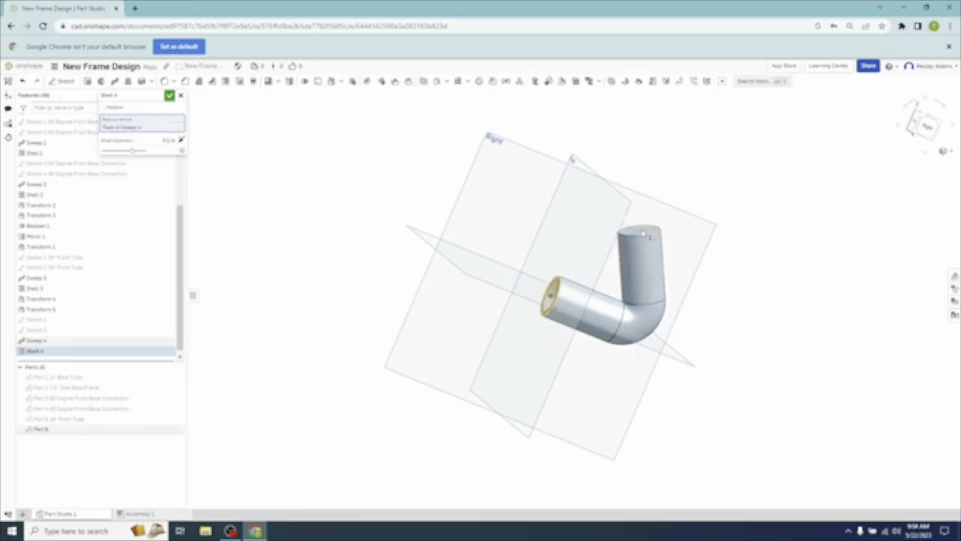
pyautogui.click(644, 234)
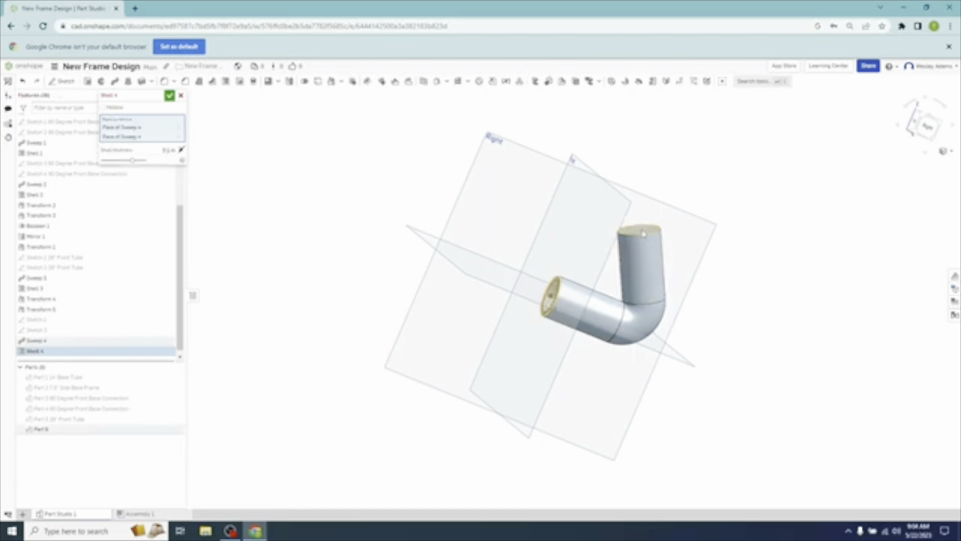
pyautogui.click(169, 151)
pyautogui.click(169, 95)
pyautogui.moveTo(303, 279); pyautogui.dragTo(350, 320, button='right')
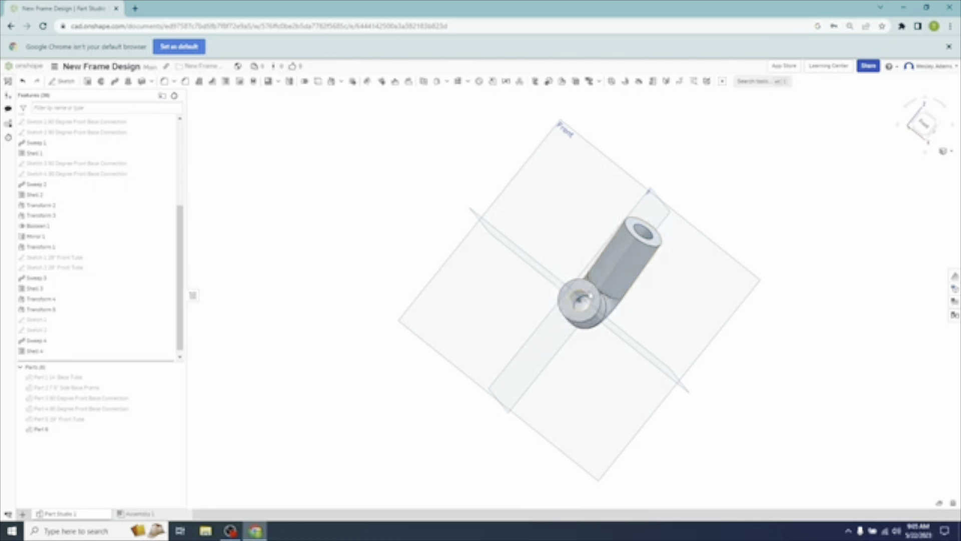
pyautogui.moveTo(393, 251); pyautogui.dragTo(354, 254, button='right')
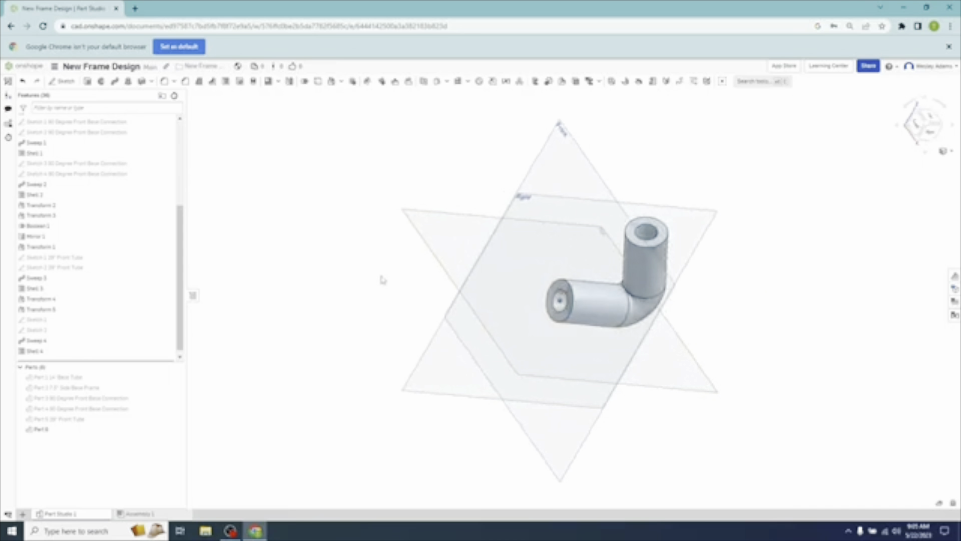
pyautogui.moveTo(382, 279); pyautogui.dragTo(351, 254, button='right')
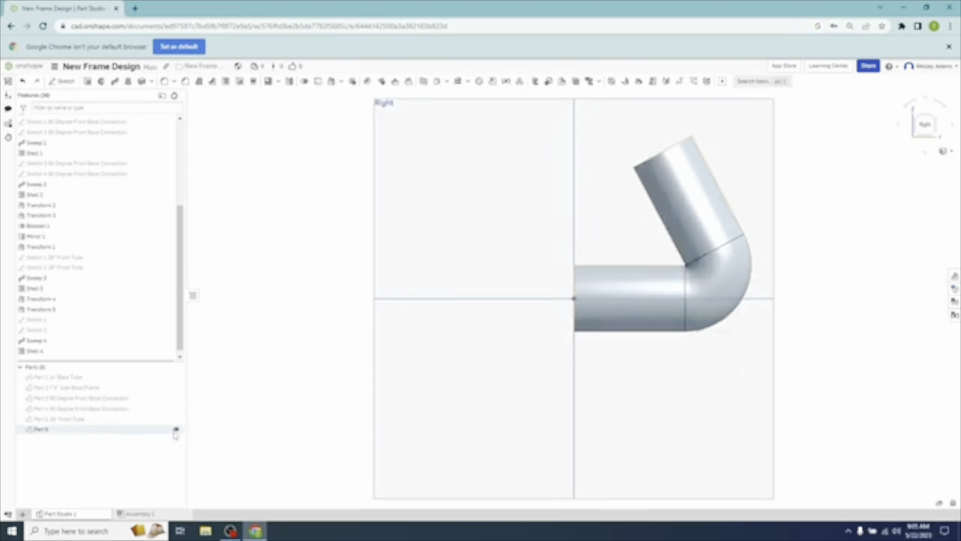
# - Hide the shelled tube part and sketch a circle about 1.3 in in diameter centred on the origin of the Right plane
pyautogui.click(178, 429)
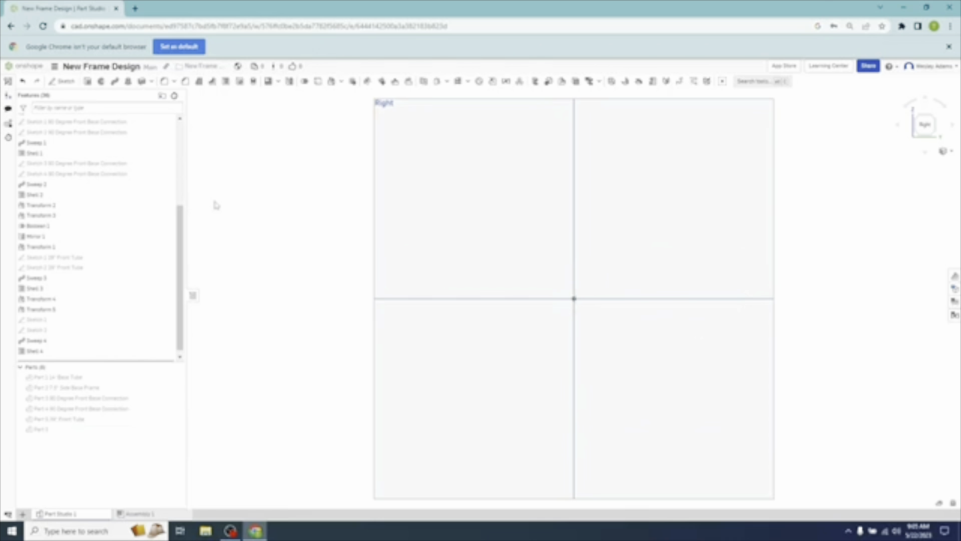
pyautogui.click(67, 81)
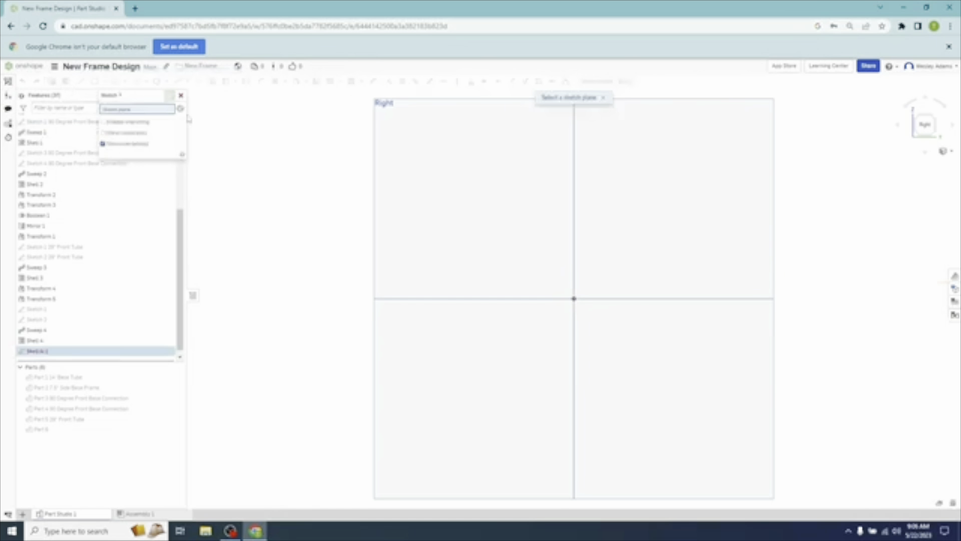
pyautogui.click(381, 104)
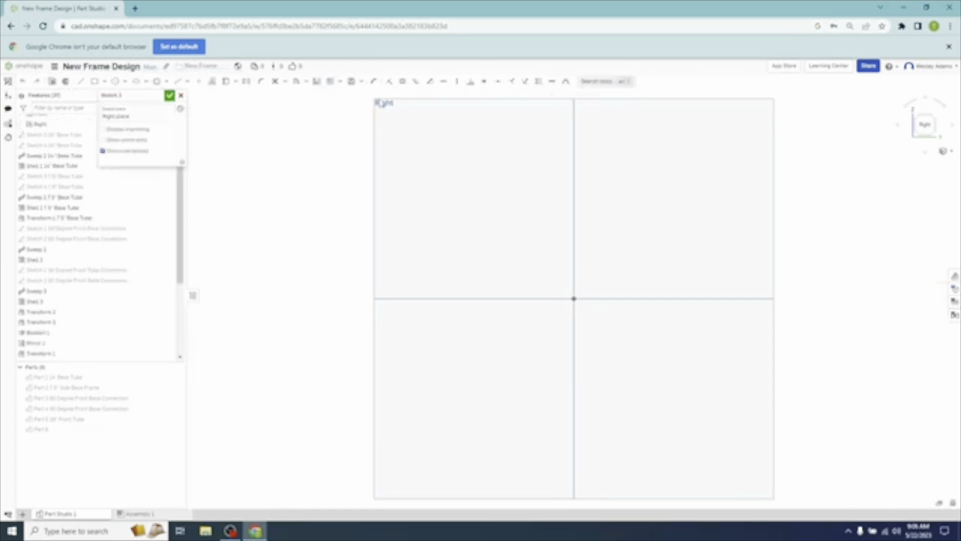
pyautogui.click(115, 81)
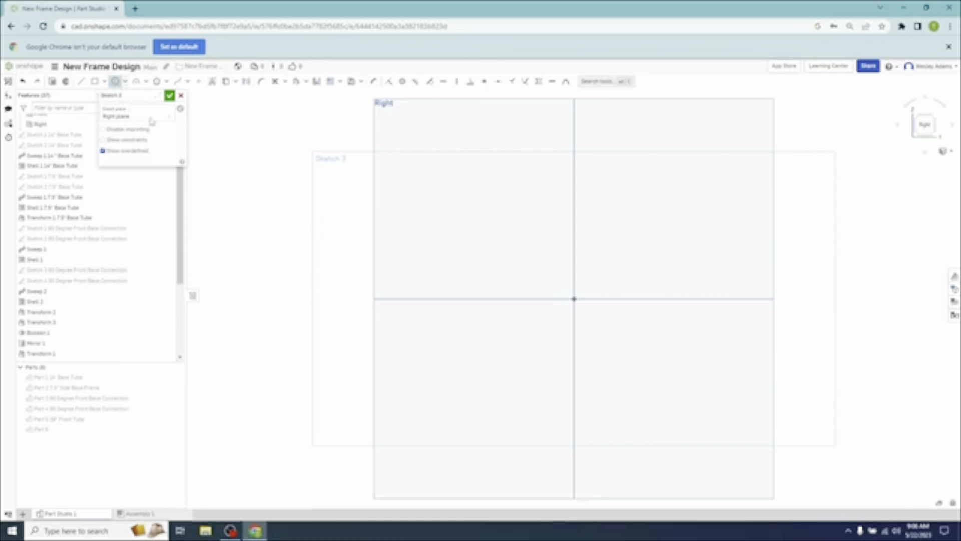
pyautogui.click(574, 299)
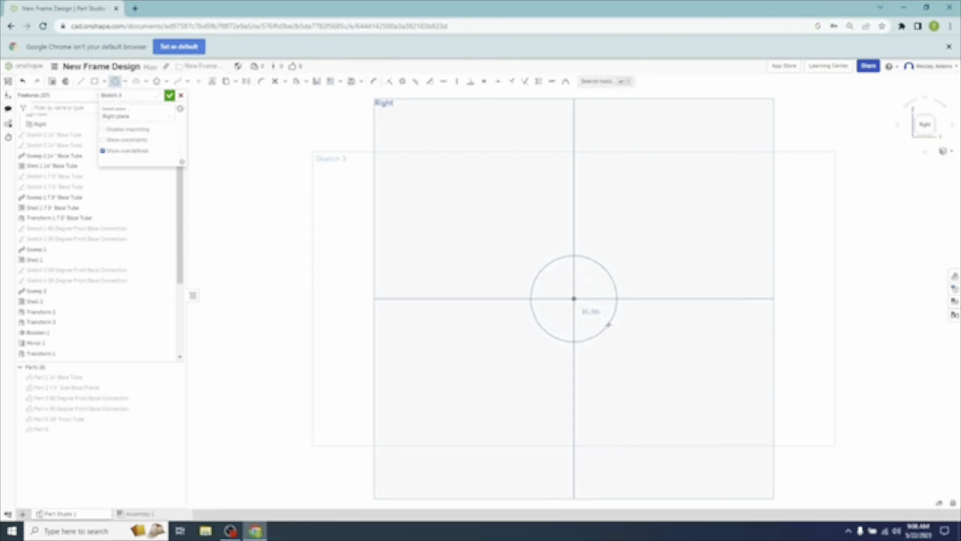
pyautogui.click(609, 324)
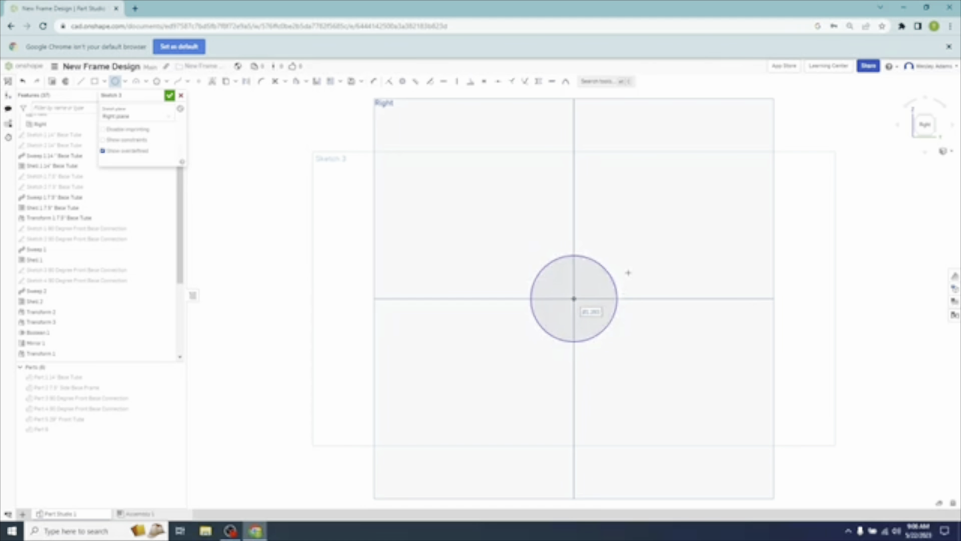
pyautogui.press('Escape')
# - Dimension the circle's diameter as 1 in and finish the profile sketch
pyautogui.click(374, 82)
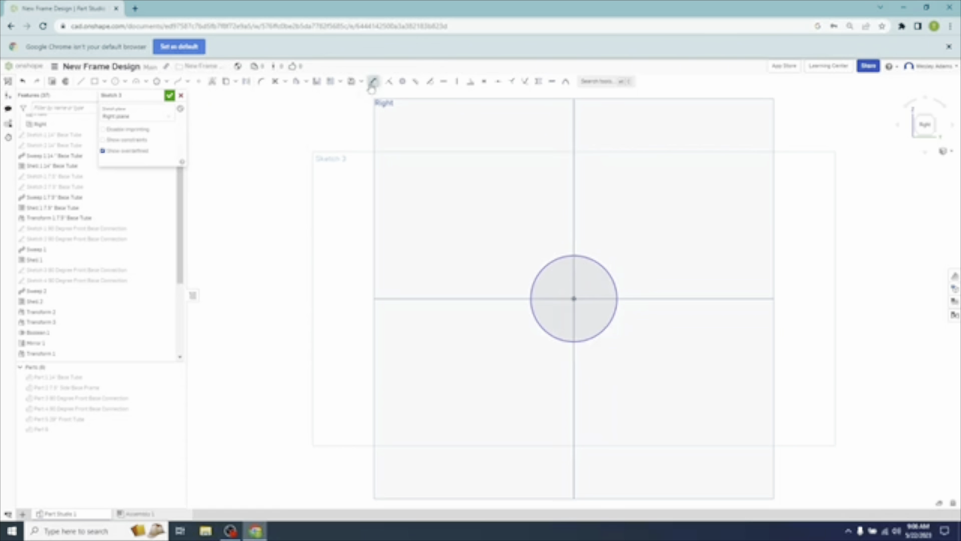
pyautogui.click(605, 267)
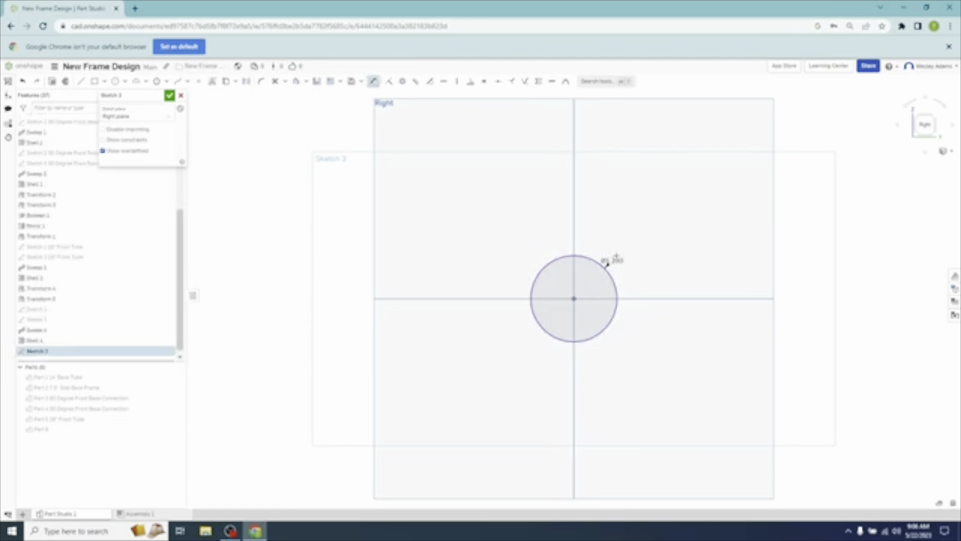
pyautogui.click(633, 233)
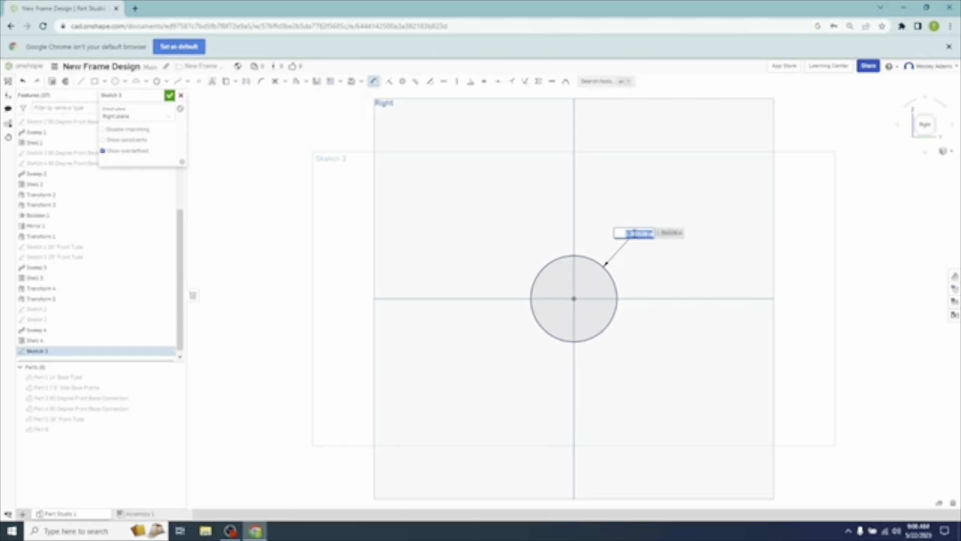
pyautogui.press('BackSpace')
pyautogui.write('1')
pyautogui.press('Return')
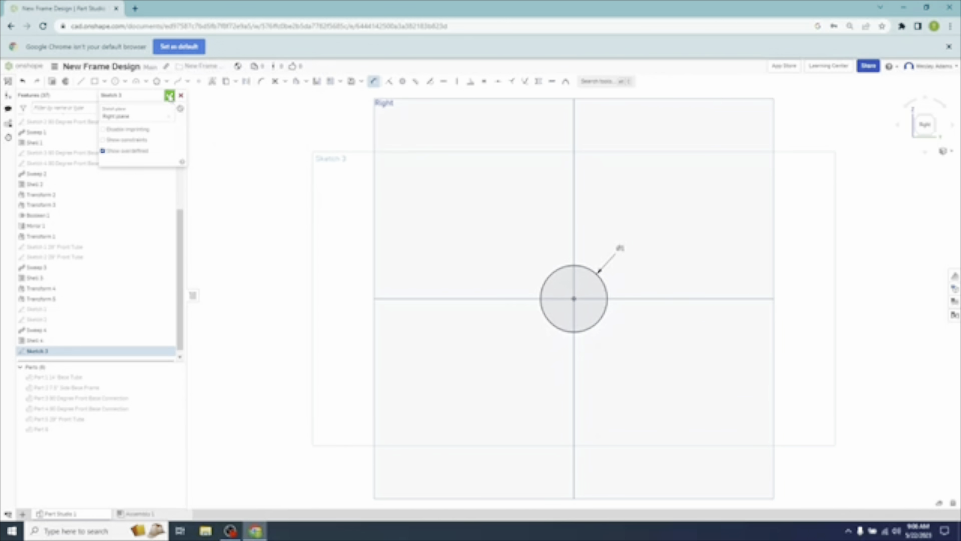
pyautogui.click(169, 96)
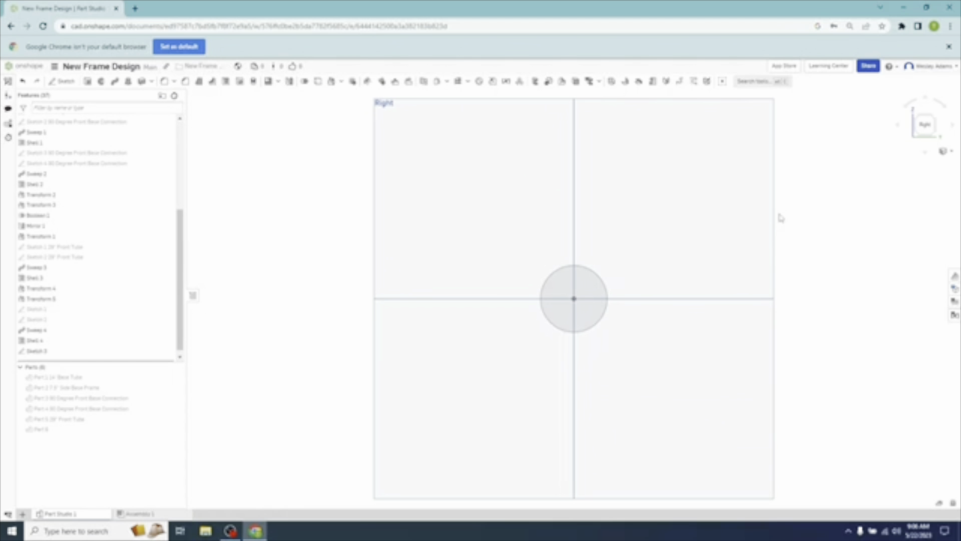
# - On the Front plane, sketch a horizontal line about 2 in long from the origin, continued by an upward-sloping line about 2.5 in long
pyautogui.click(937, 121)
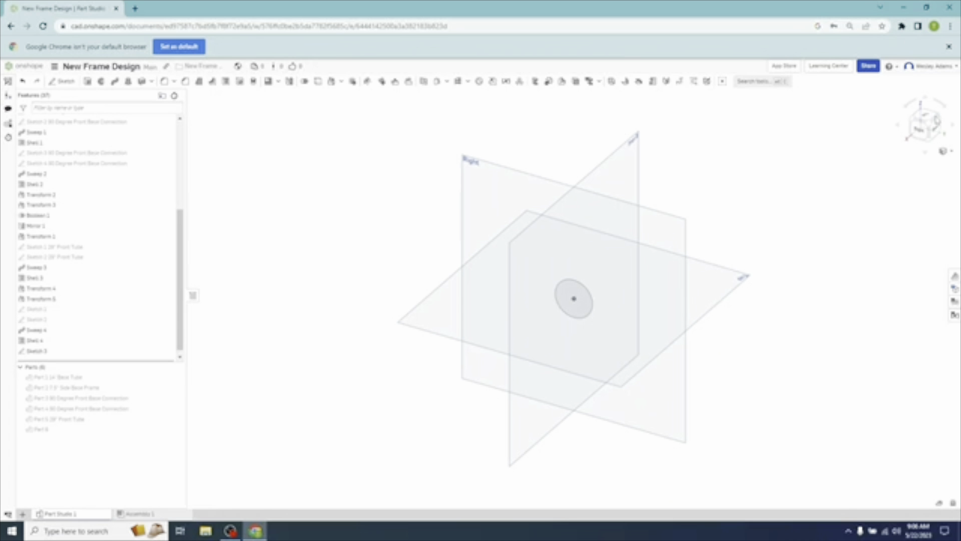
pyautogui.click(919, 127)
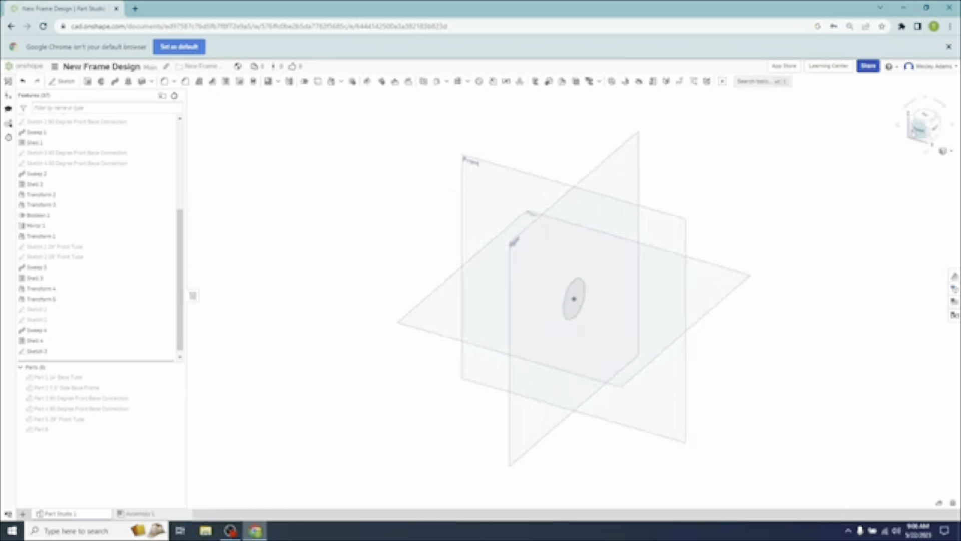
pyautogui.click(918, 143)
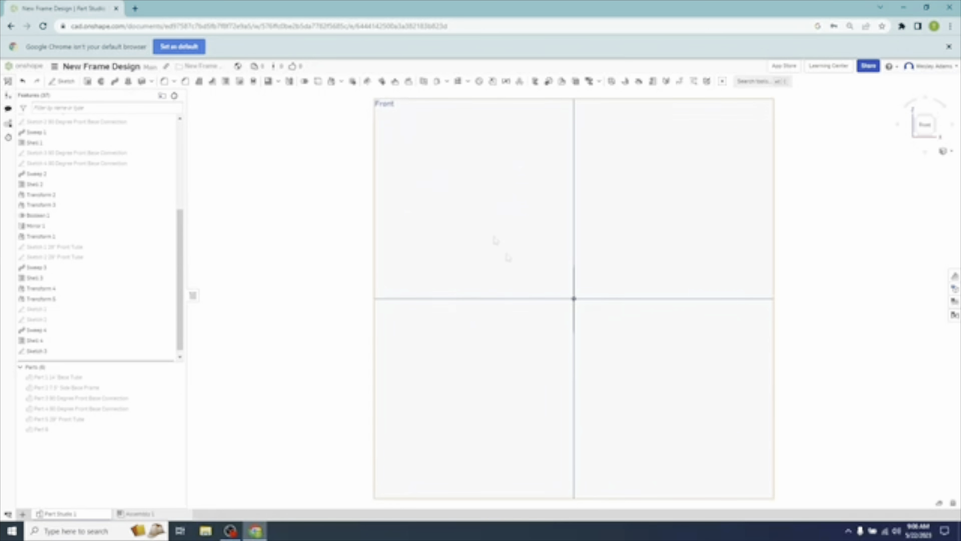
pyautogui.click(70, 83)
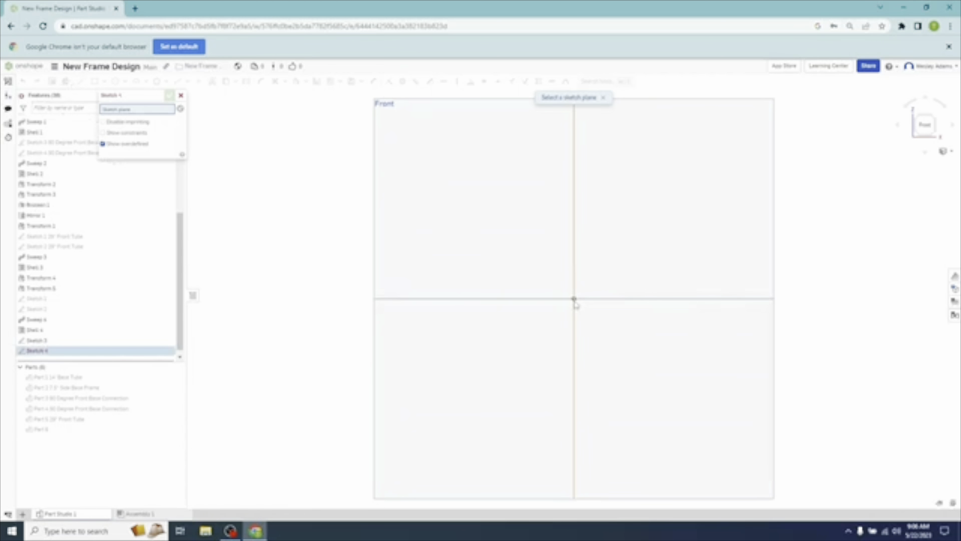
pyautogui.click(378, 104)
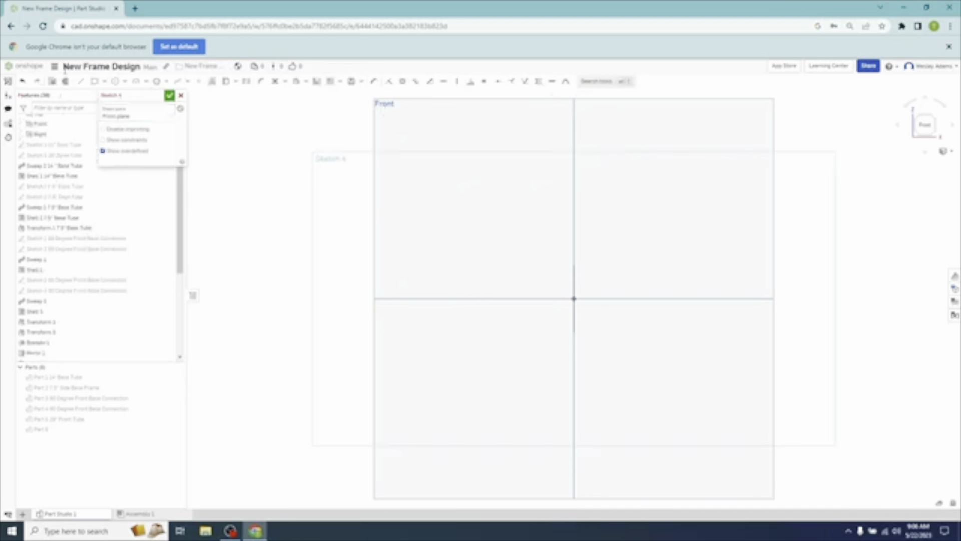
pyautogui.click(80, 81)
pyautogui.click(574, 299)
pyautogui.click(707, 299)
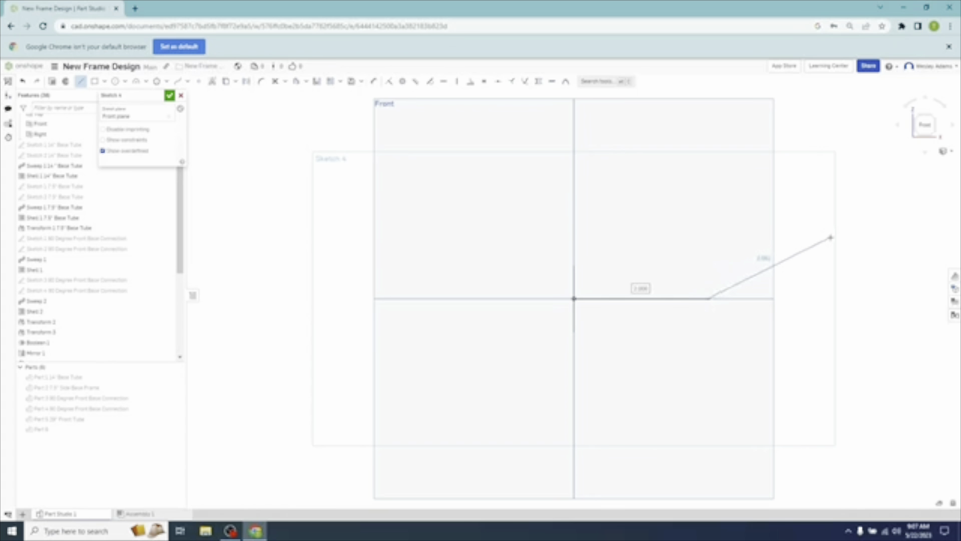
pyautogui.click(856, 218)
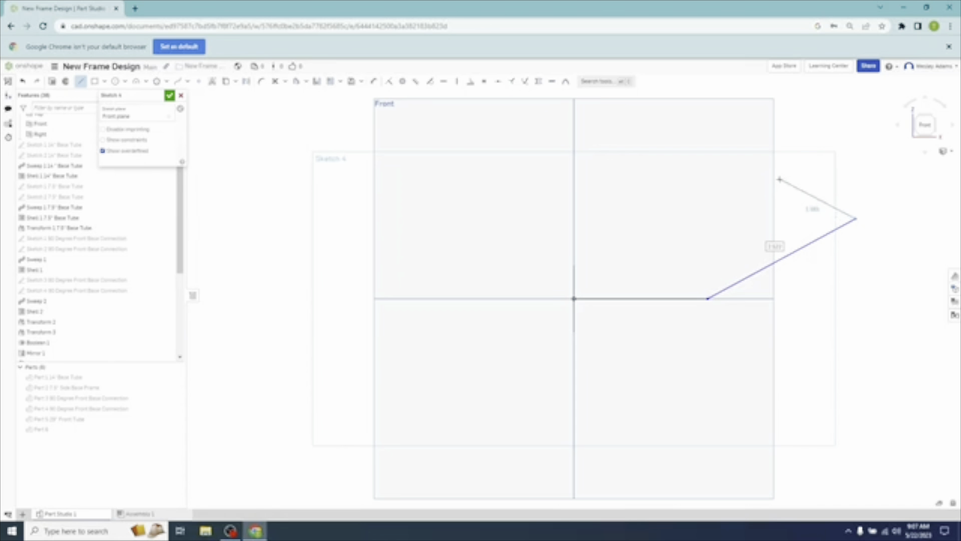
pyautogui.press('Escape')
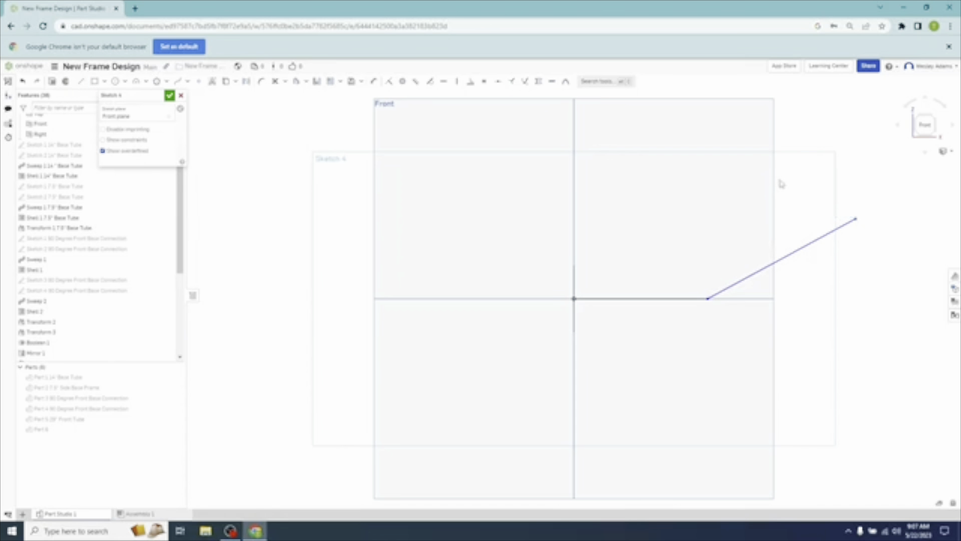
# - Dimension the horizontal path line's length as 2.5 in
pyautogui.click(374, 82)
pyautogui.click(620, 299)
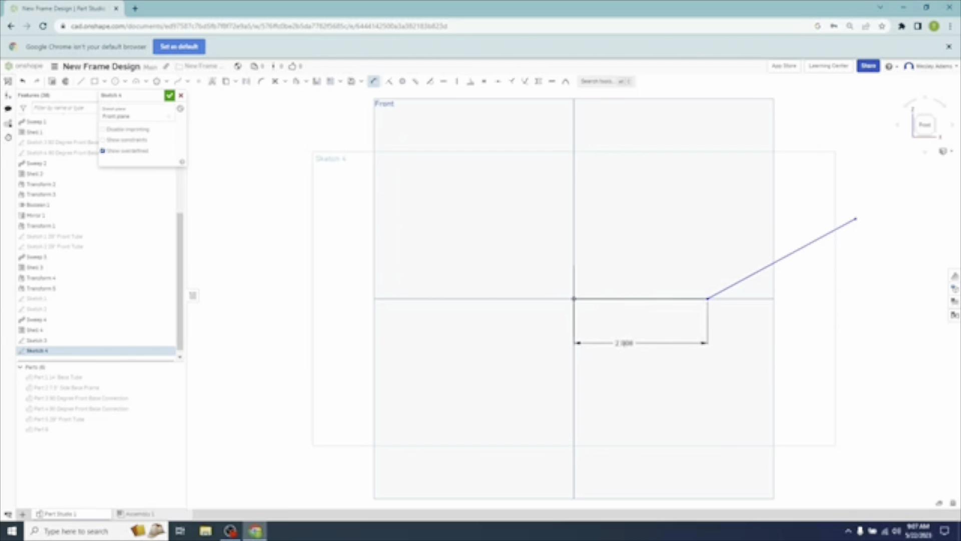
pyautogui.click(625, 343)
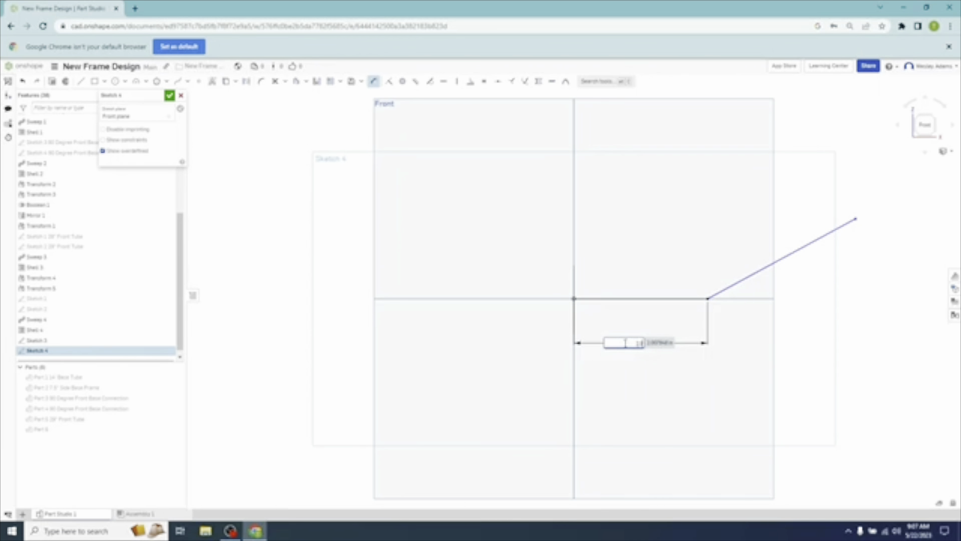
pyautogui.write('2.5')
pyautogui.press('Return')
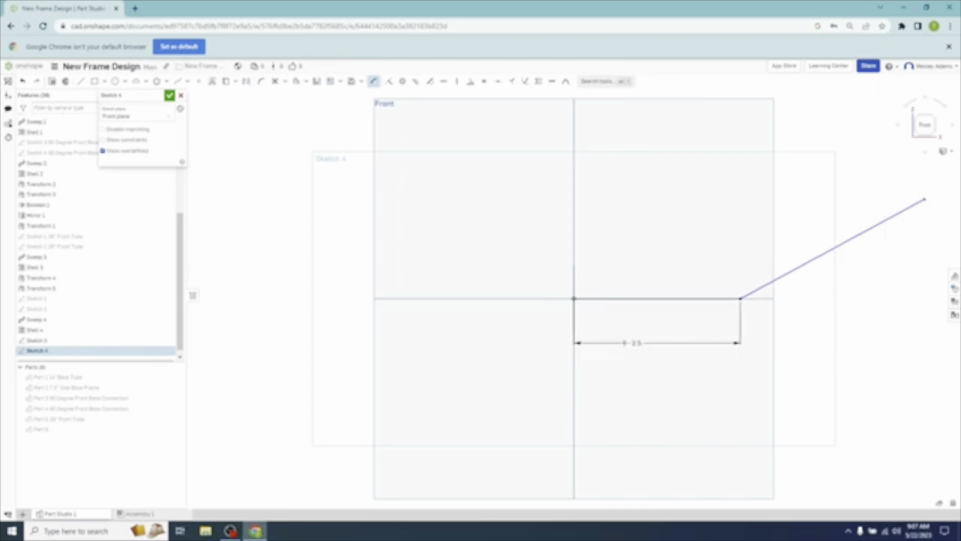
# - Dimension the diagonal path line's length as 2.5 in
pyautogui.click(782, 277)
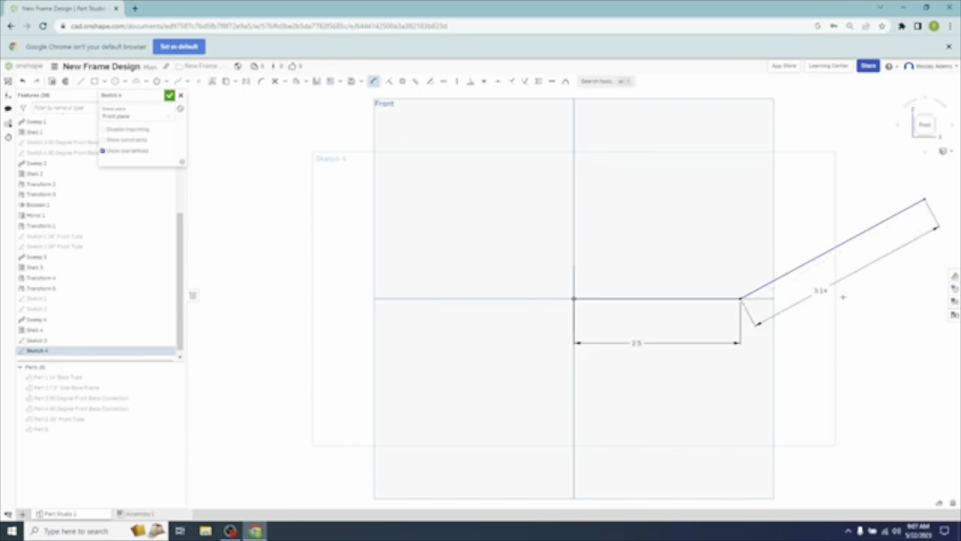
pyautogui.click(856, 301)
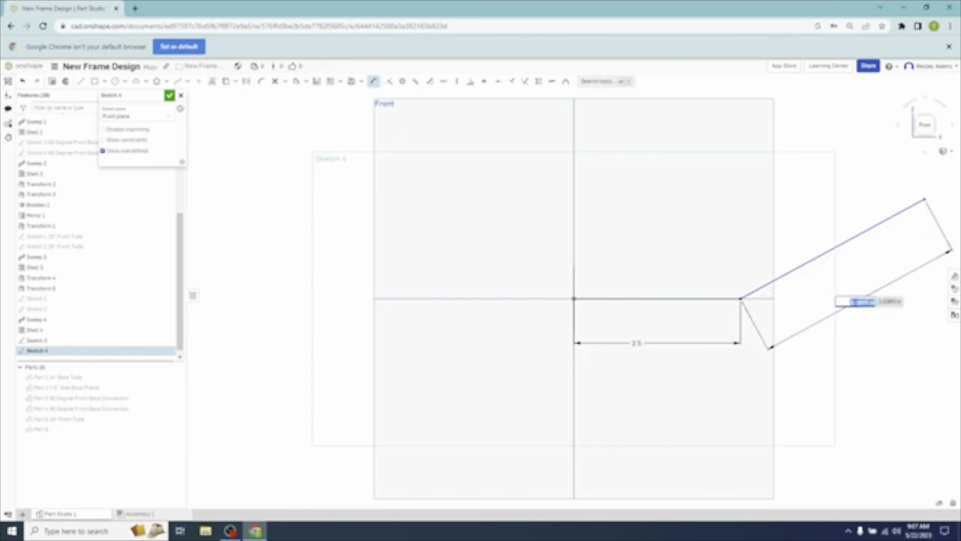
pyautogui.press('BackSpace')
pyautogui.write('2.5')
pyautogui.press('Return')
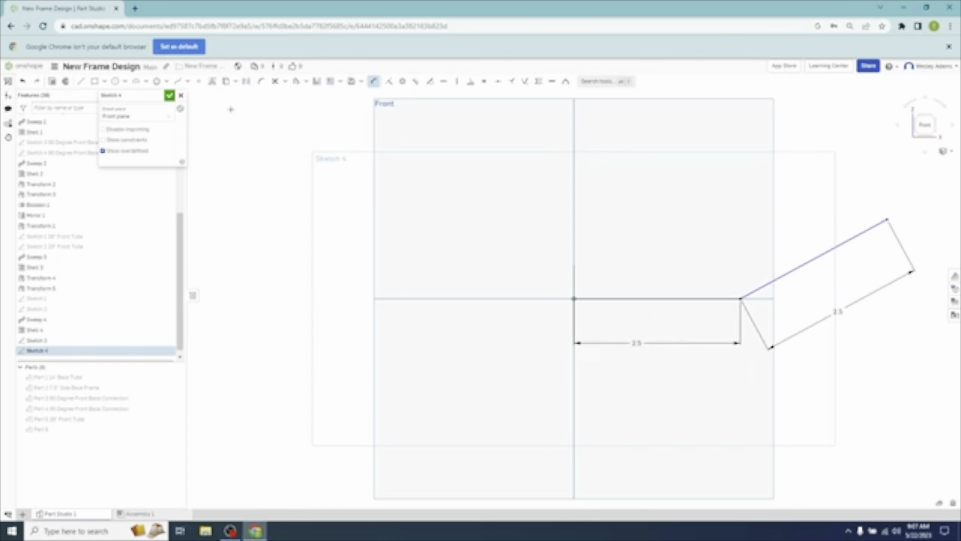
# - Fillet the corner between the horizontal and diagonal path lines with a 0.5 in radius
pyautogui.click(262, 82)
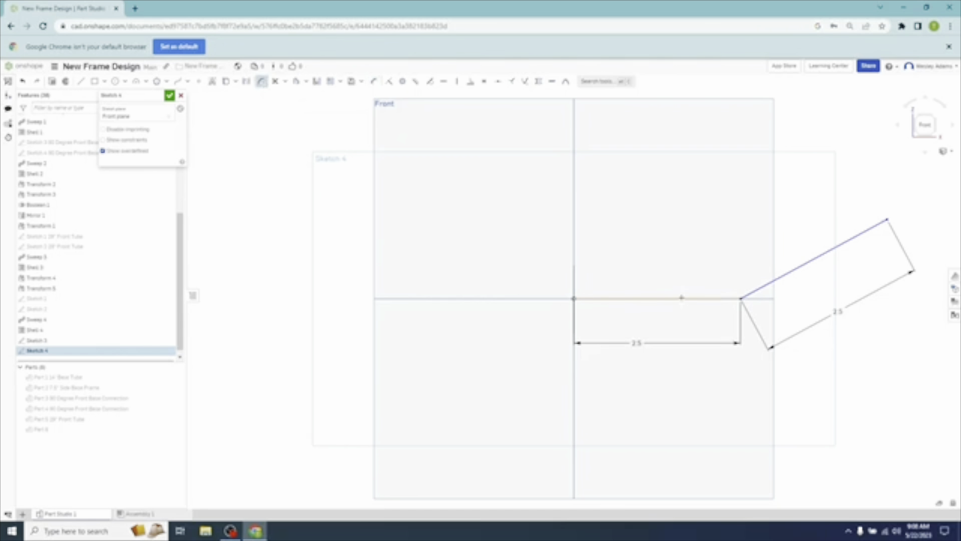
pyautogui.click(684, 300)
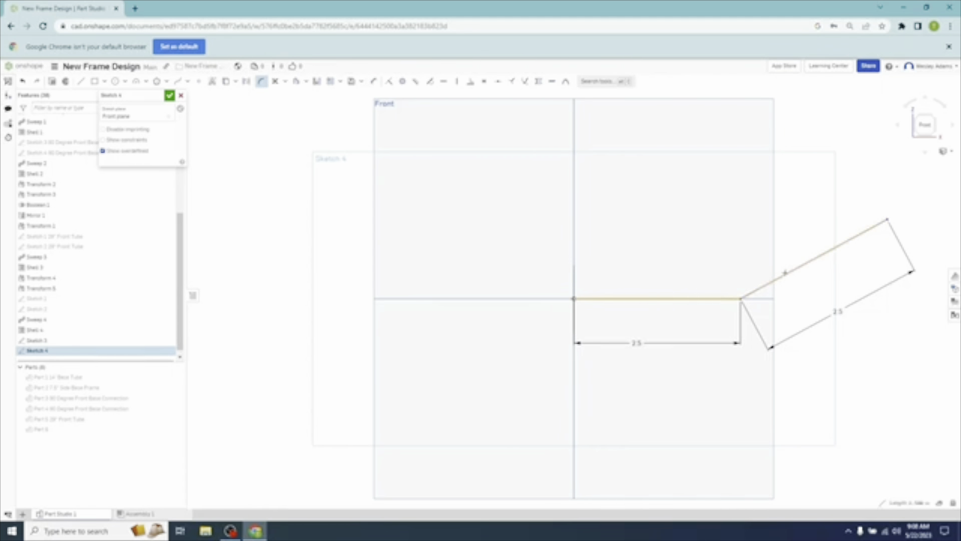
pyautogui.click(784, 272)
pyautogui.moveTo(735, 281); pyautogui.dragTo(731, 273)
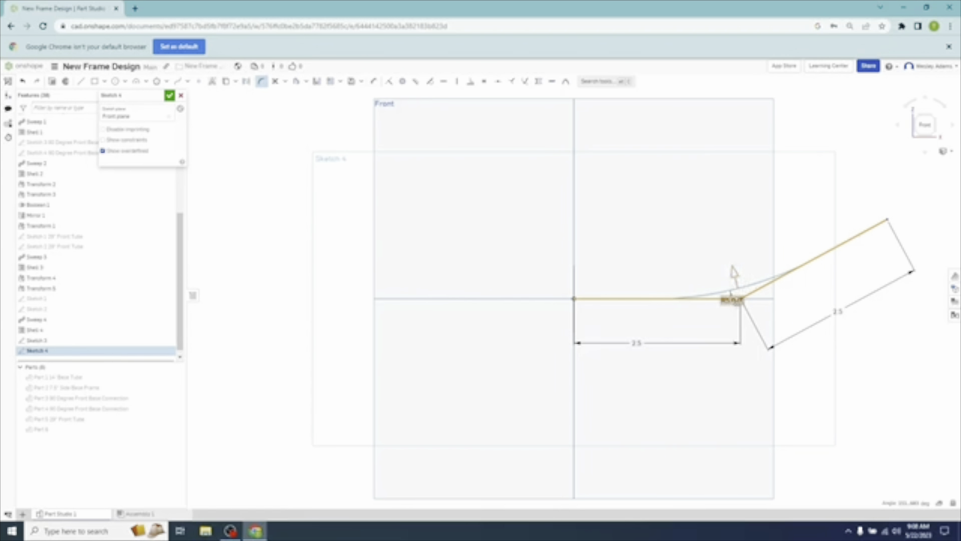
pyautogui.click(732, 300)
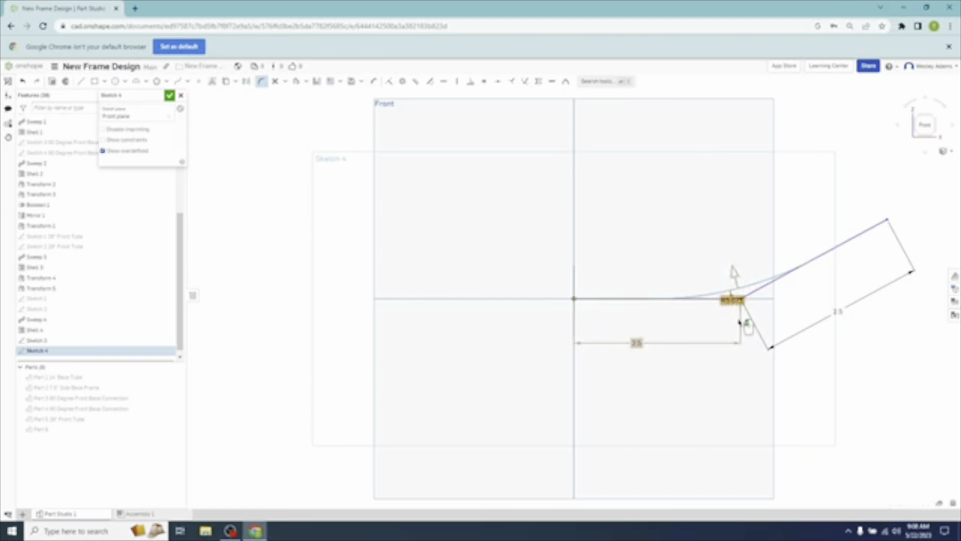
pyautogui.moveTo(732, 300); pyautogui.dragTo(728, 245)
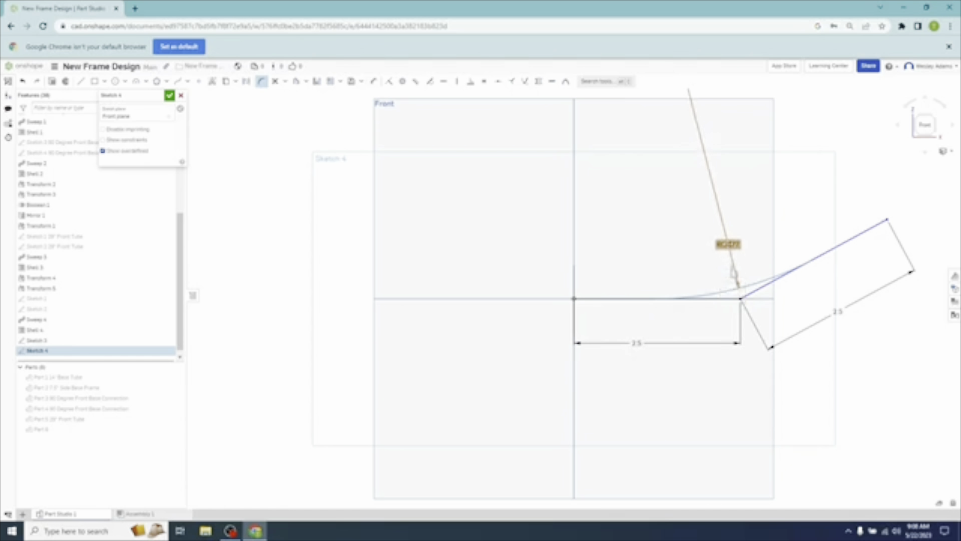
pyautogui.doubleClick(729, 243)
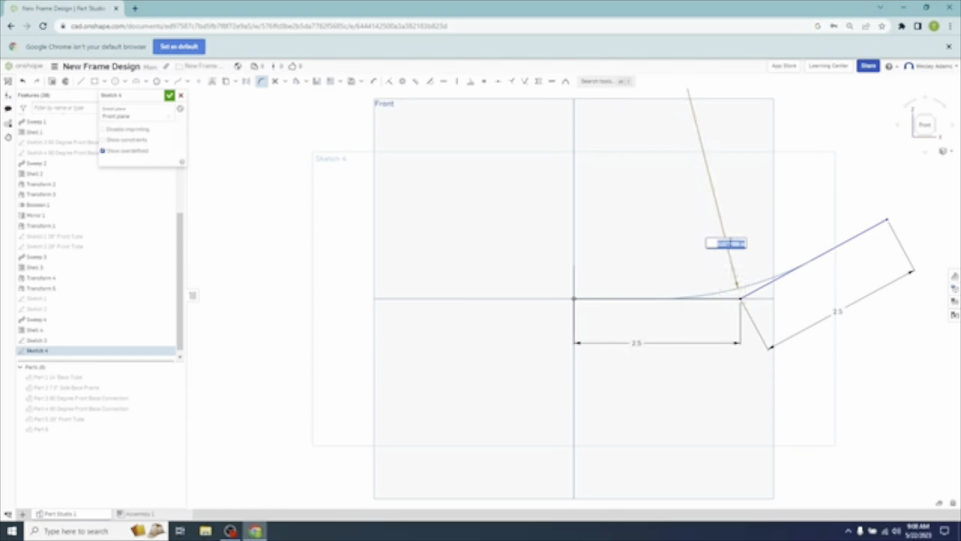
pyautogui.press('BackSpace')
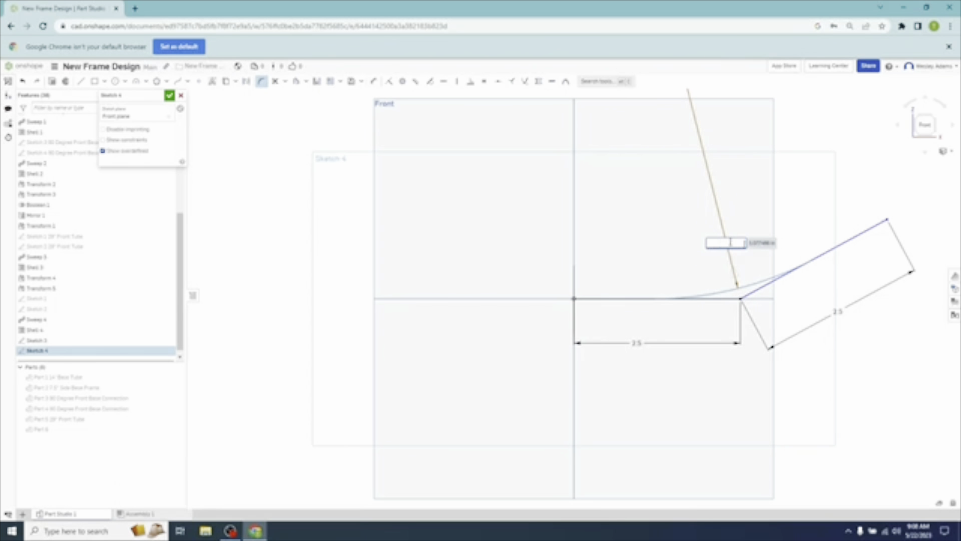
pyautogui.write('0.5')
pyautogui.press('Return')
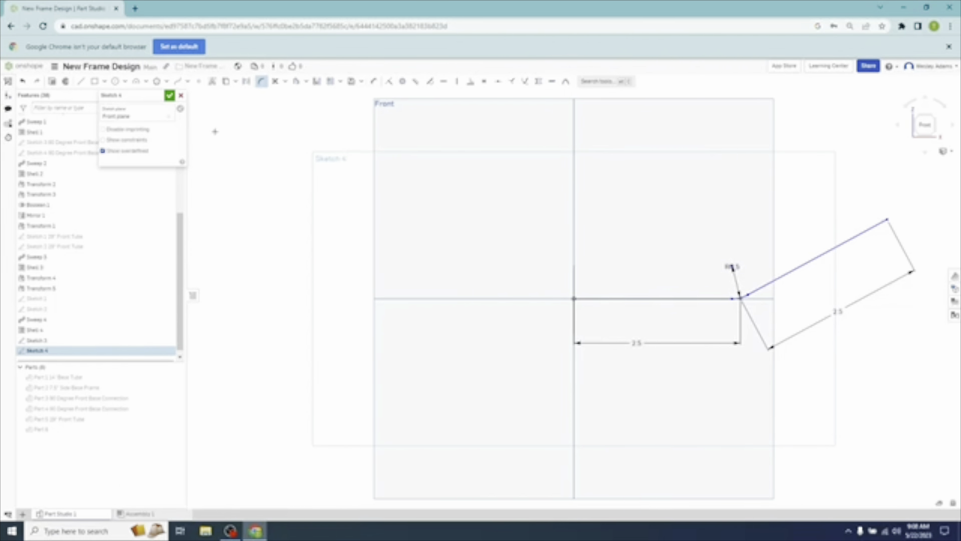
# - Dimension the angle between the horizontal and diagonal path lines as 152° and finish the path sketch
pyautogui.click(373, 82)
pyautogui.click(616, 298)
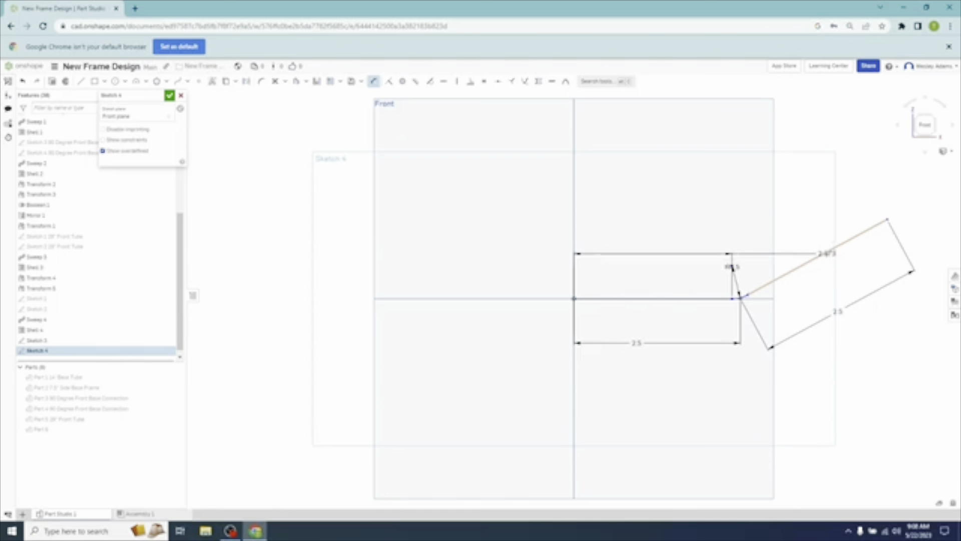
pyautogui.click(823, 252)
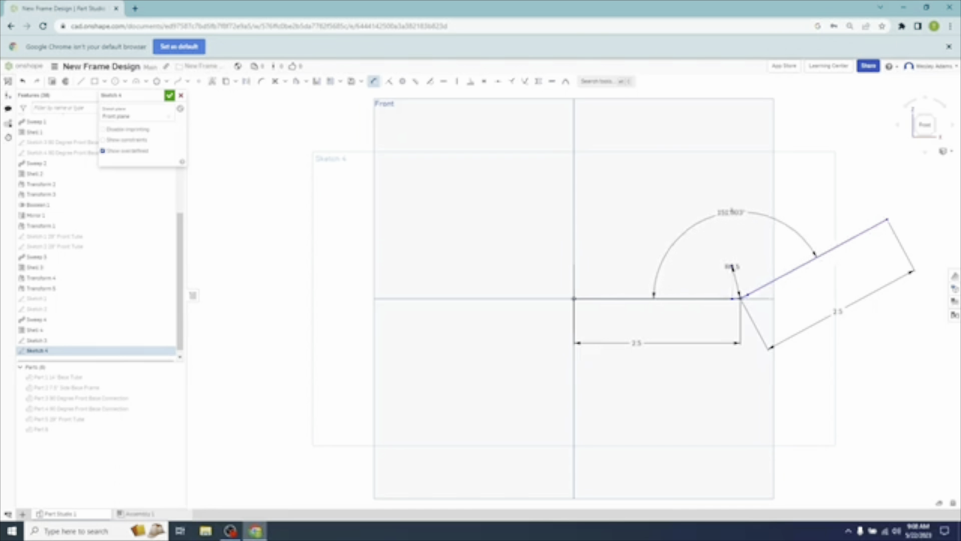
pyautogui.click(731, 212)
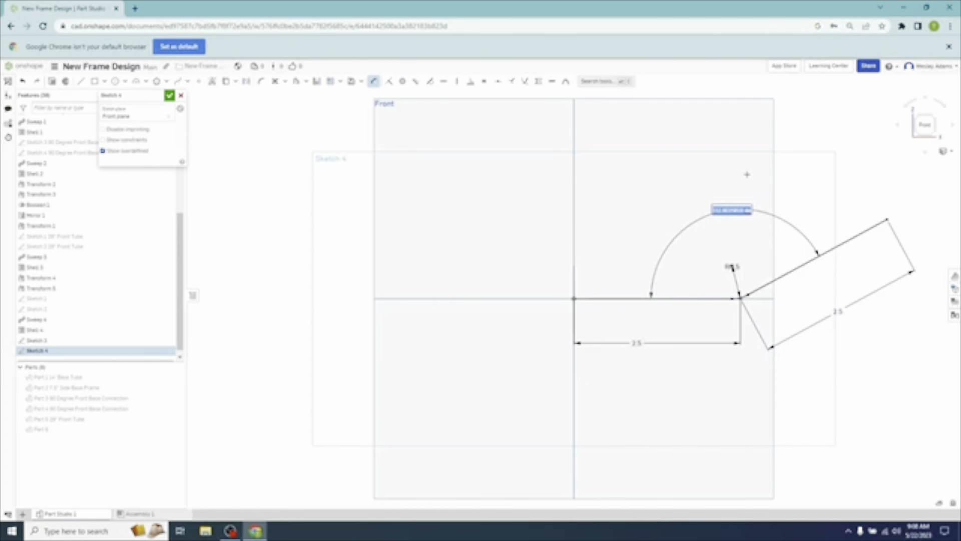
pyautogui.press('BackSpace')
pyautogui.press('Escape')
pyautogui.press('Escape')
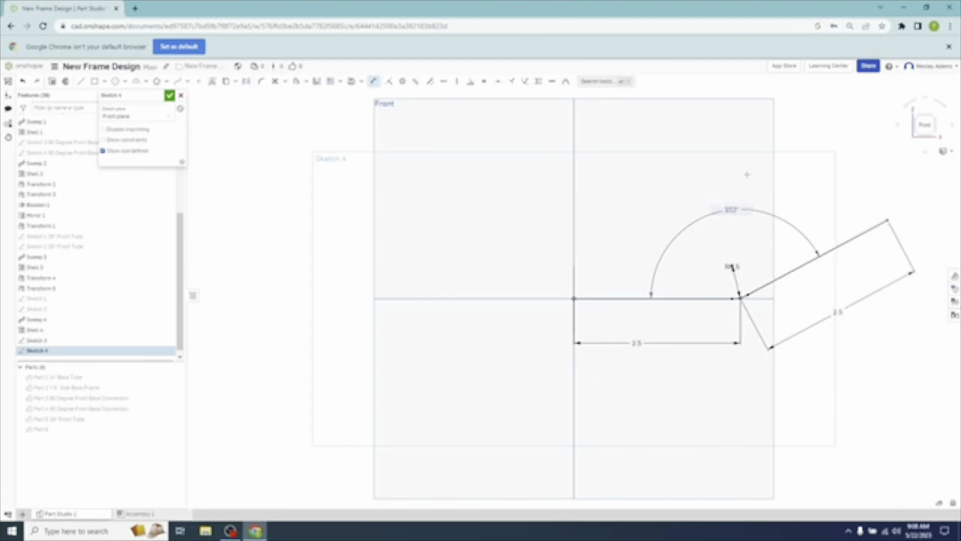
pyautogui.doubleClick(722, 209)
pyautogui.press('BackSpace')
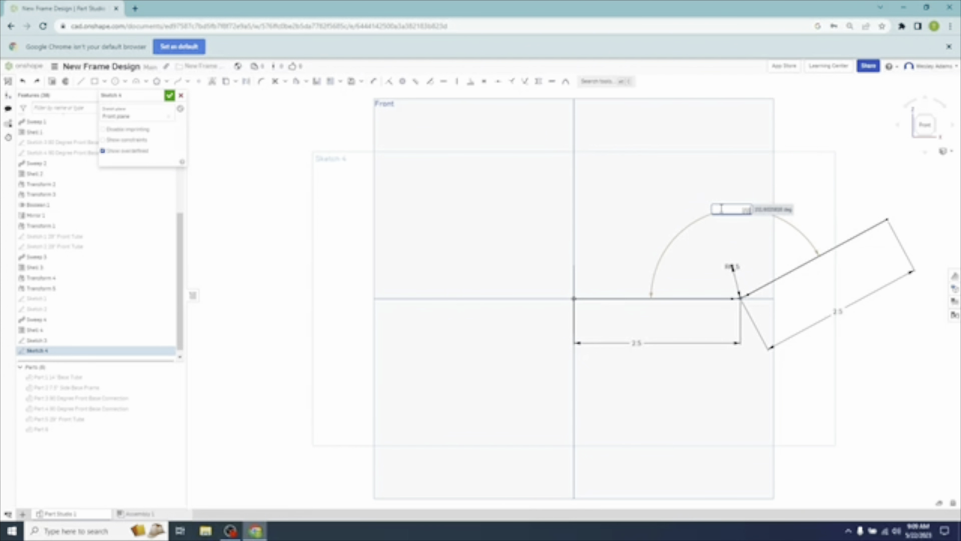
pyautogui.write('152')
pyautogui.press('Return')
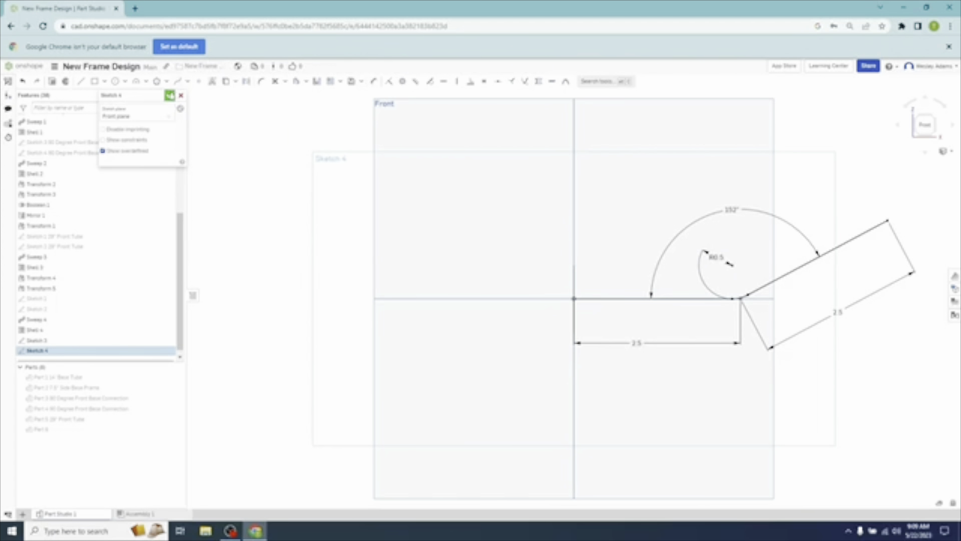
pyautogui.click(170, 97)
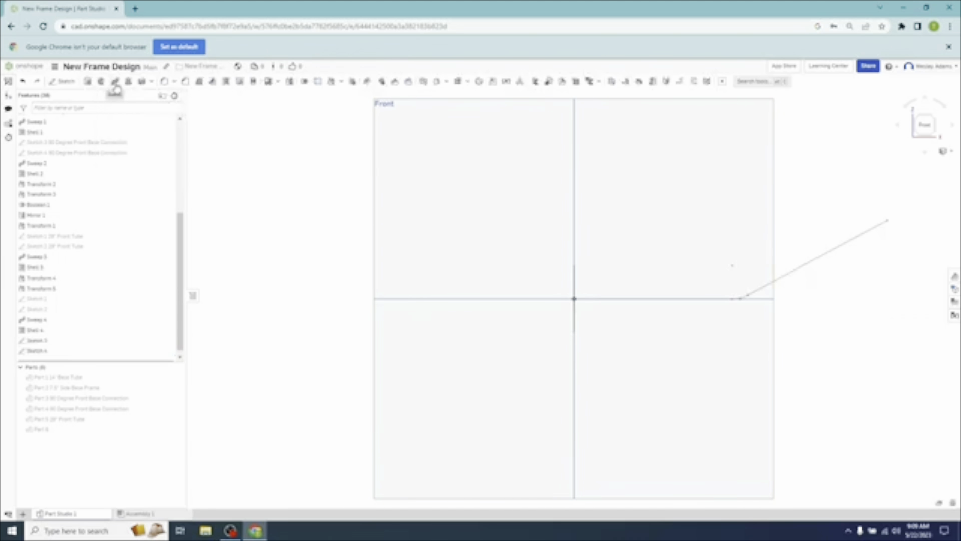
# - Sweep the circular profile as a new solid along the horizontal line, the fillet arc and the diagonal line of the path sketch
pyautogui.click(115, 82)
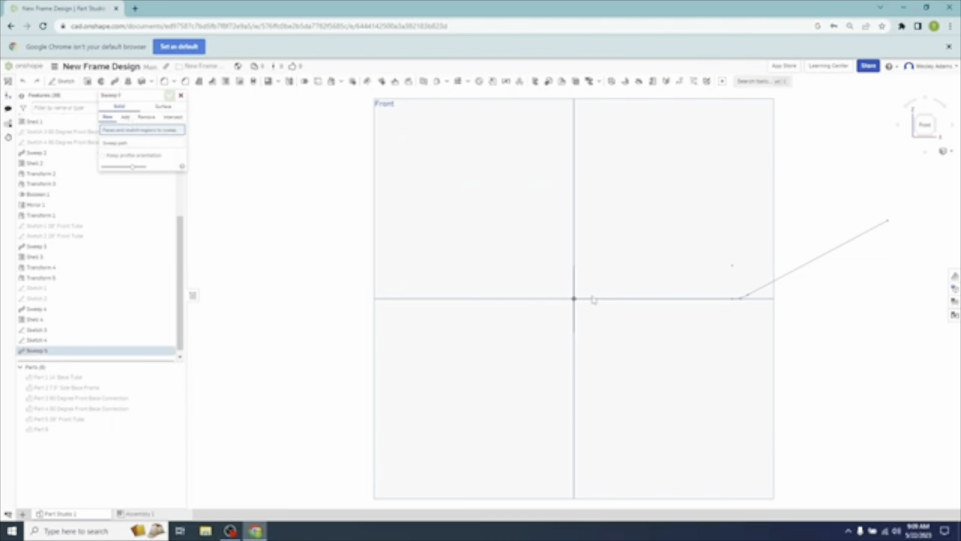
pyautogui.click(915, 122)
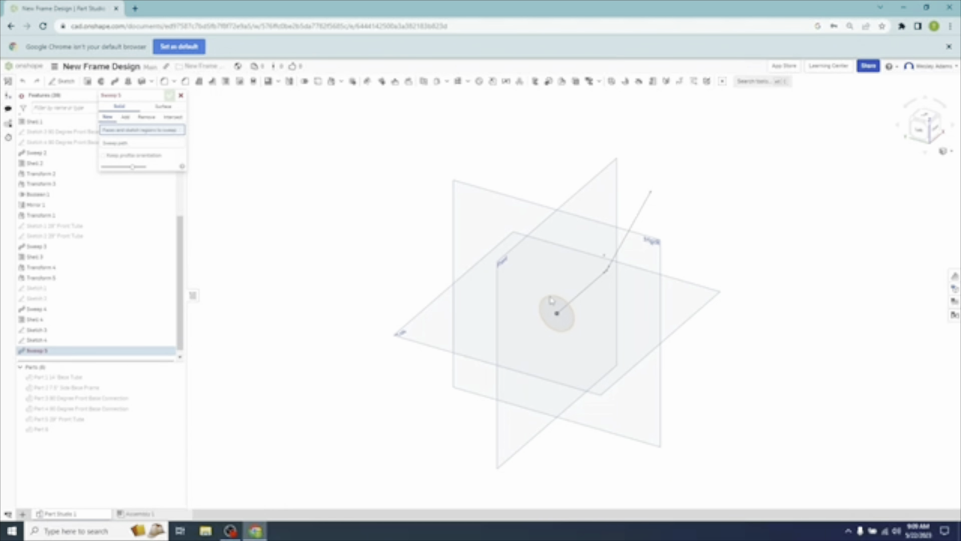
pyautogui.click(551, 300)
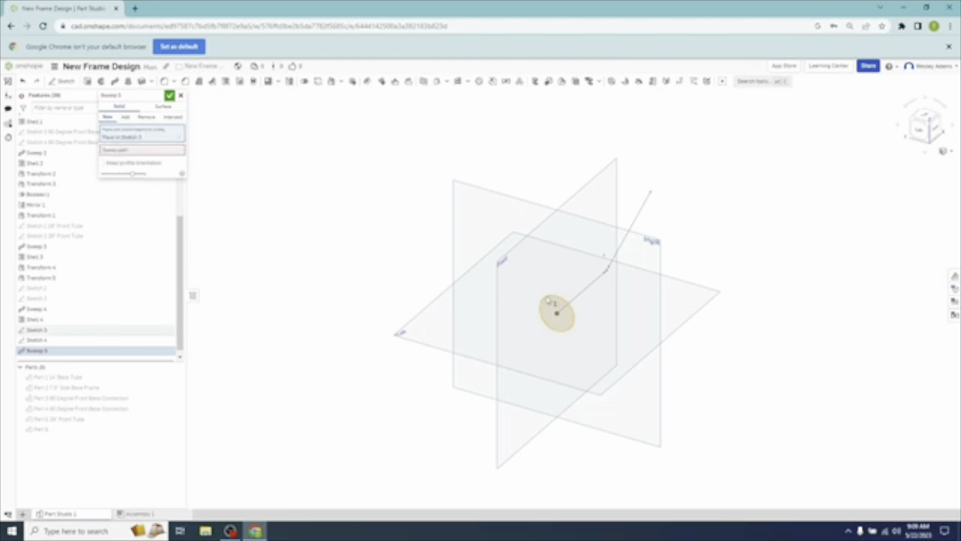
pyautogui.click(133, 152)
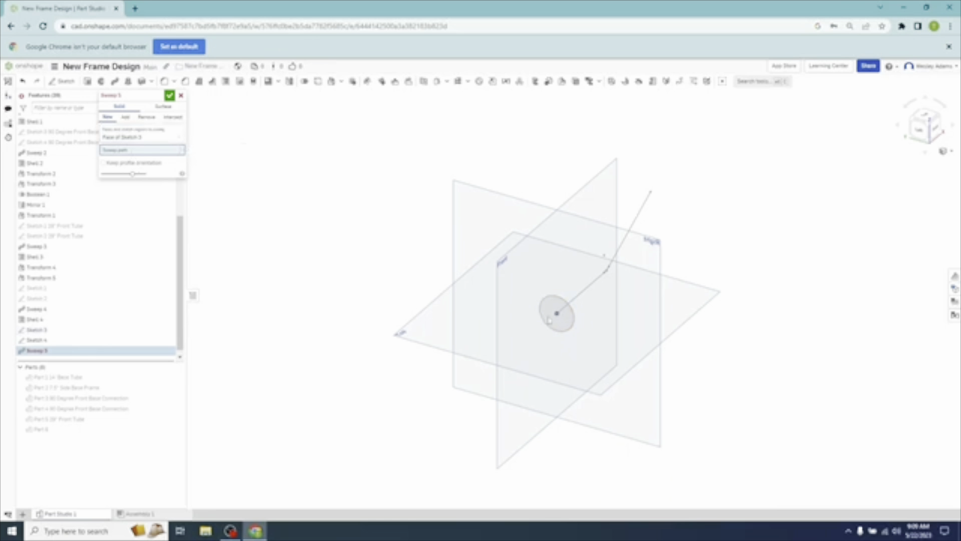
pyautogui.click(580, 299)
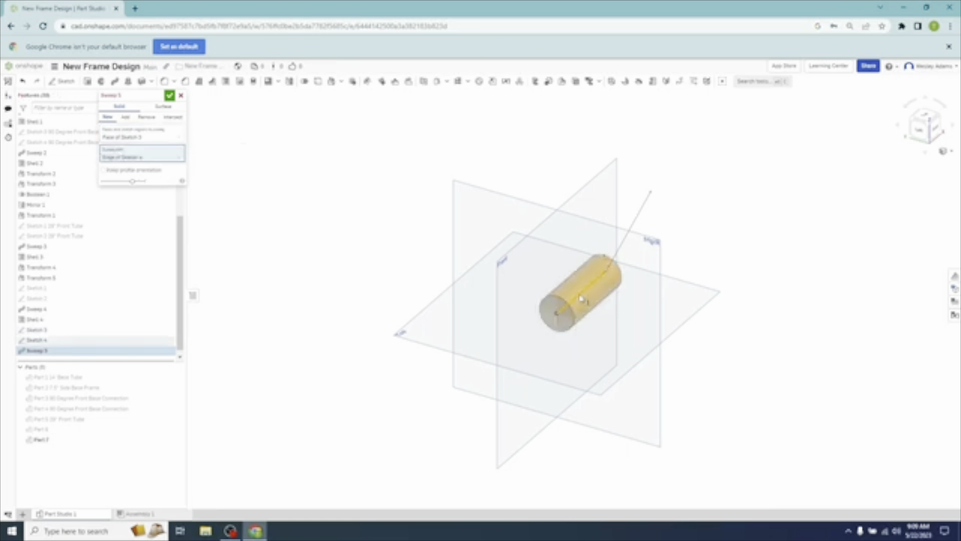
pyautogui.moveTo(706, 343); pyautogui.dragTo(660, 297, button='right')
pyautogui.click(632, 268)
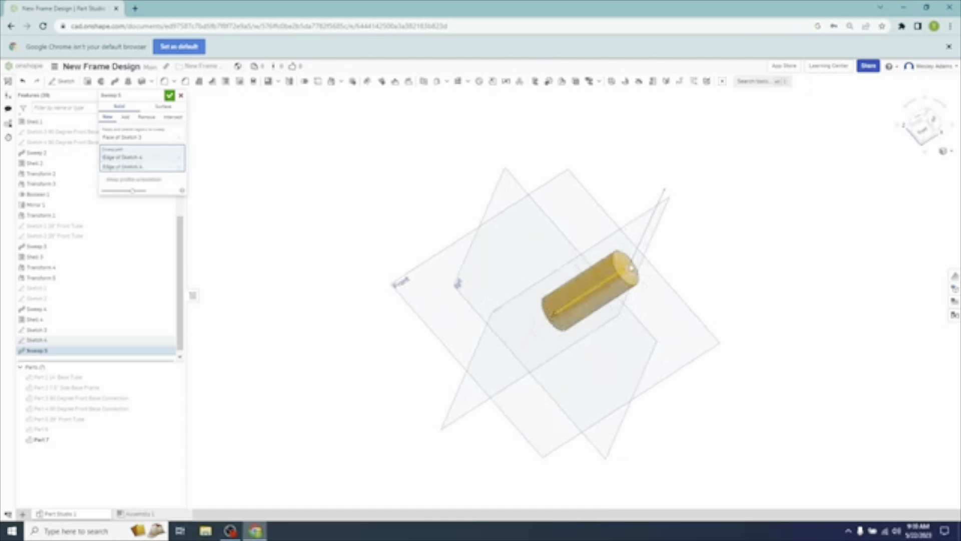
pyautogui.moveTo(726, 365); pyautogui.dragTo(716, 345, button='right')
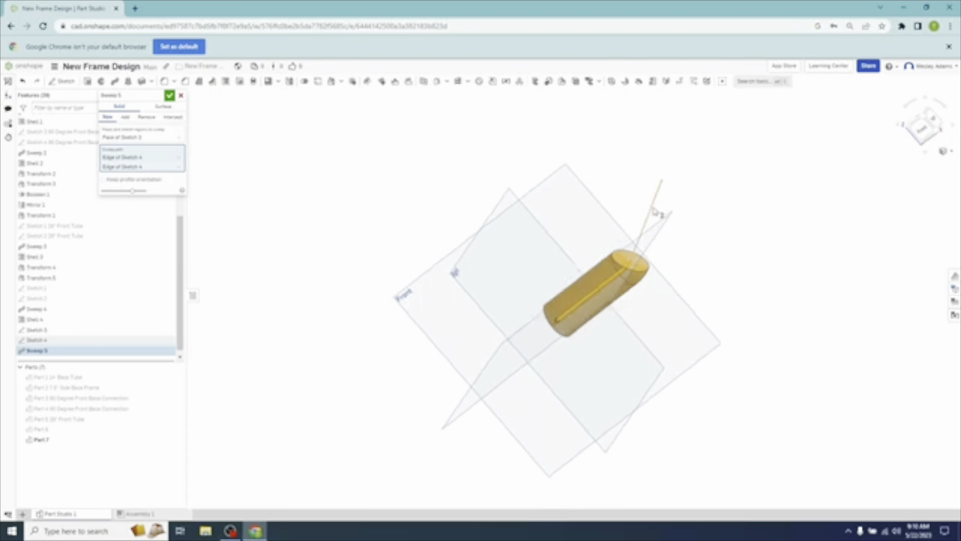
pyautogui.click(653, 212)
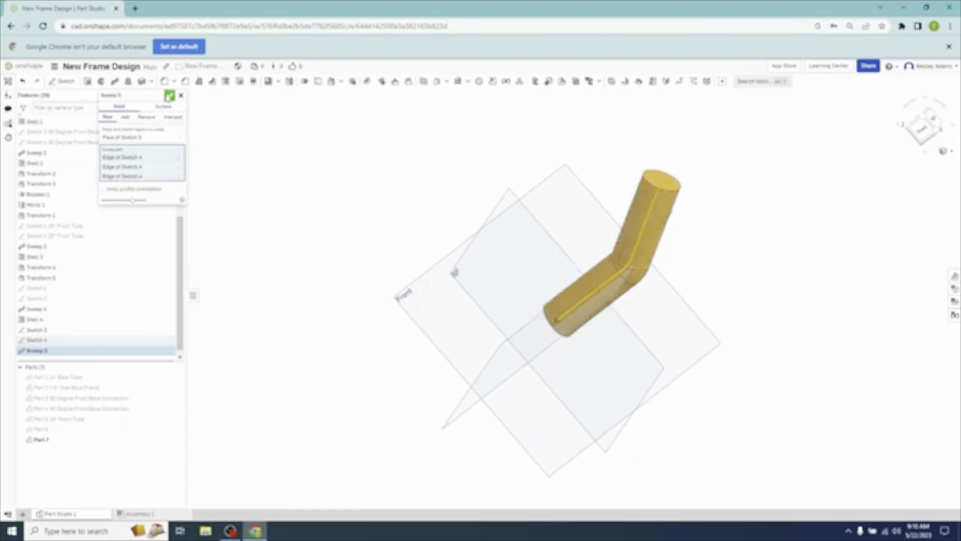
pyautogui.click(170, 95)
# - Shell the swept angled tube, removing both end faces and setting the wall thickness
pyautogui.click(227, 81)
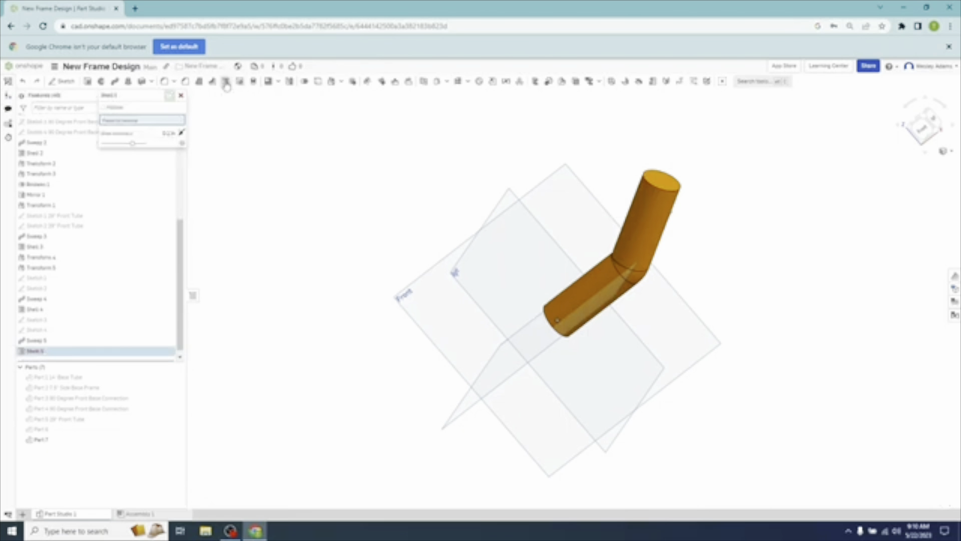
pyautogui.click(665, 186)
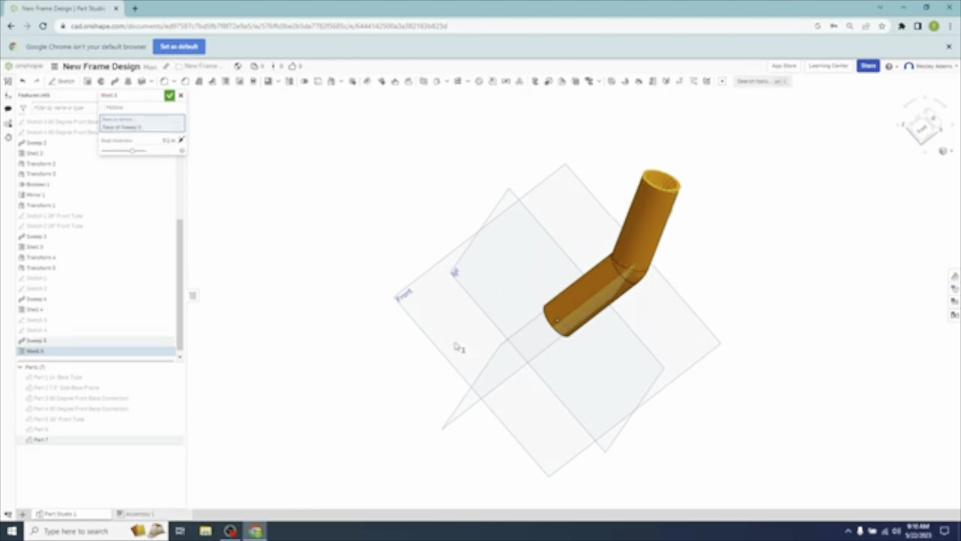
pyautogui.moveTo(406, 364); pyautogui.dragTo(586, 320, button='right')
pyautogui.click(587, 317)
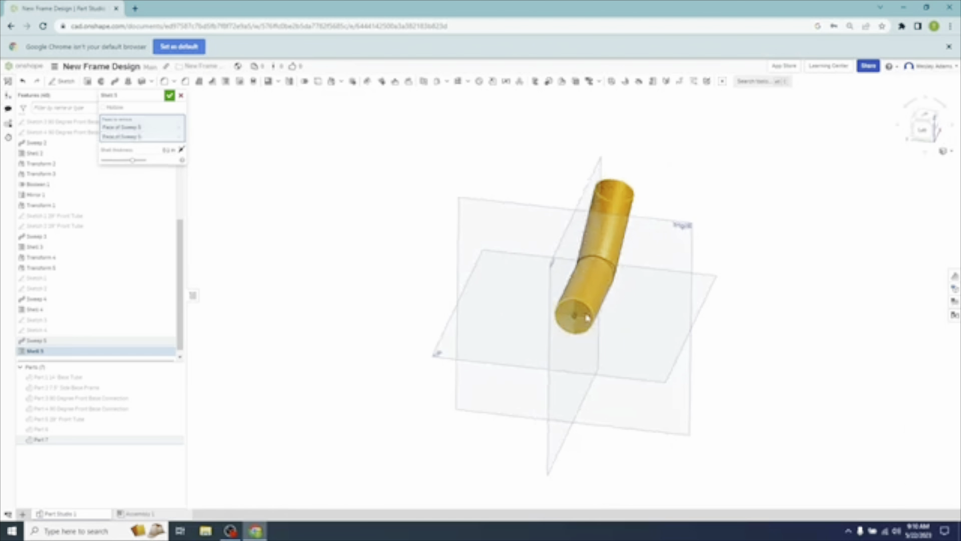
pyautogui.click(169, 150)
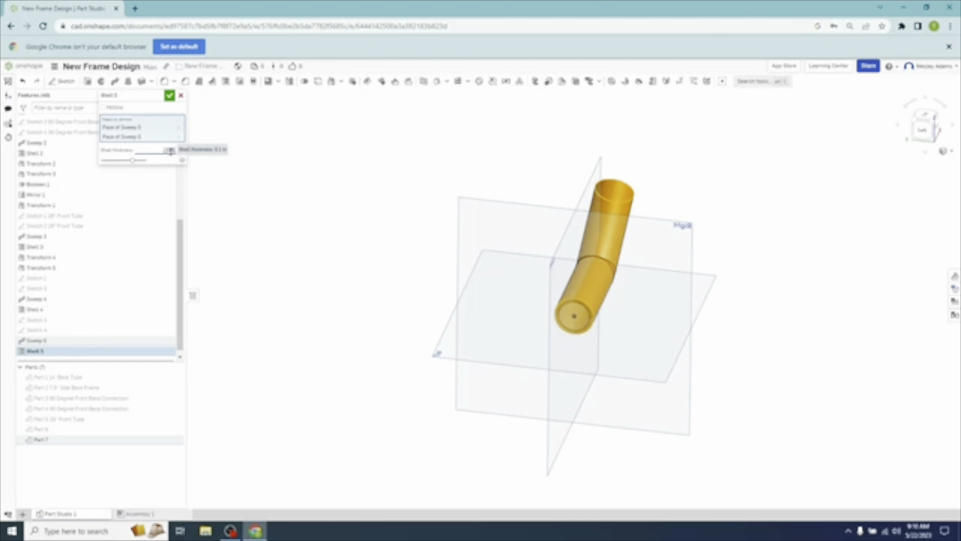
pyautogui.press('Return')
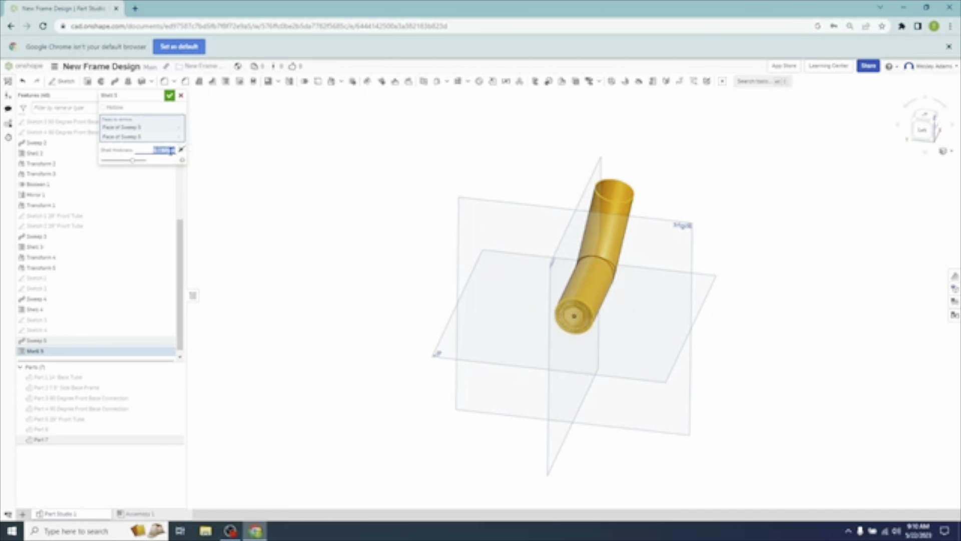
pyautogui.click(169, 96)
# - Show Part 6 and translate Part 7 by XYZ about 2.4 in along negative X, bringing its bend to the origin
pyautogui.moveTo(310, 238); pyautogui.dragTo(272, 243, button='right')
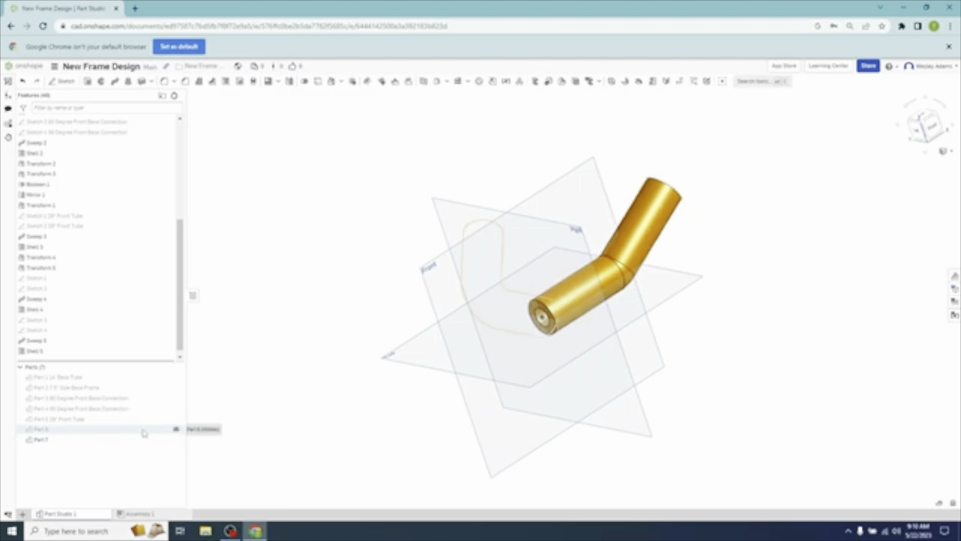
pyautogui.click(176, 429)
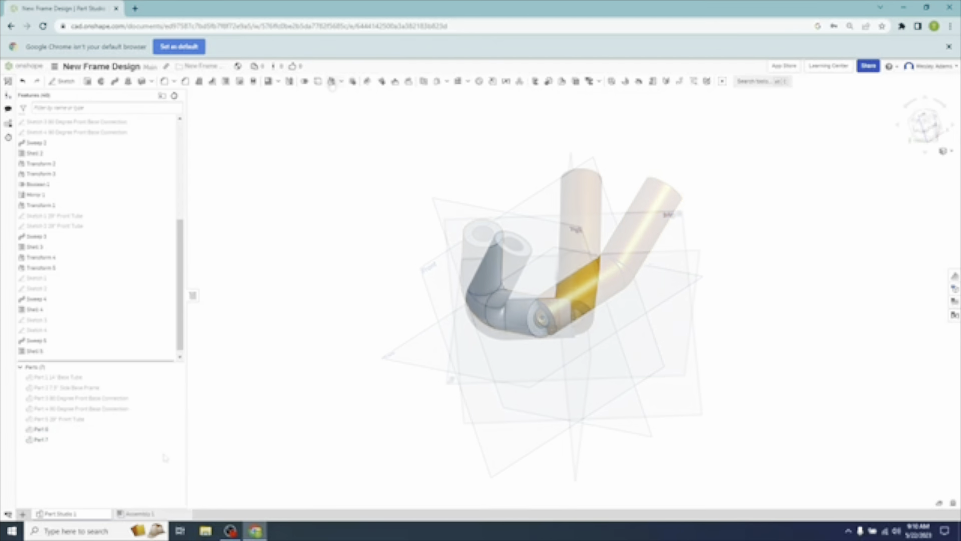
pyautogui.click(332, 81)
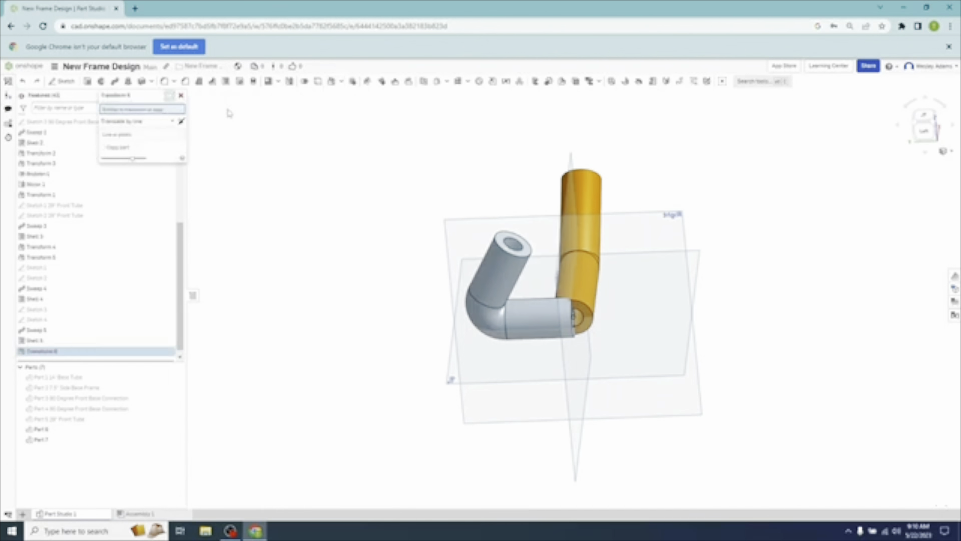
pyautogui.click(170, 122)
pyautogui.click(161, 155)
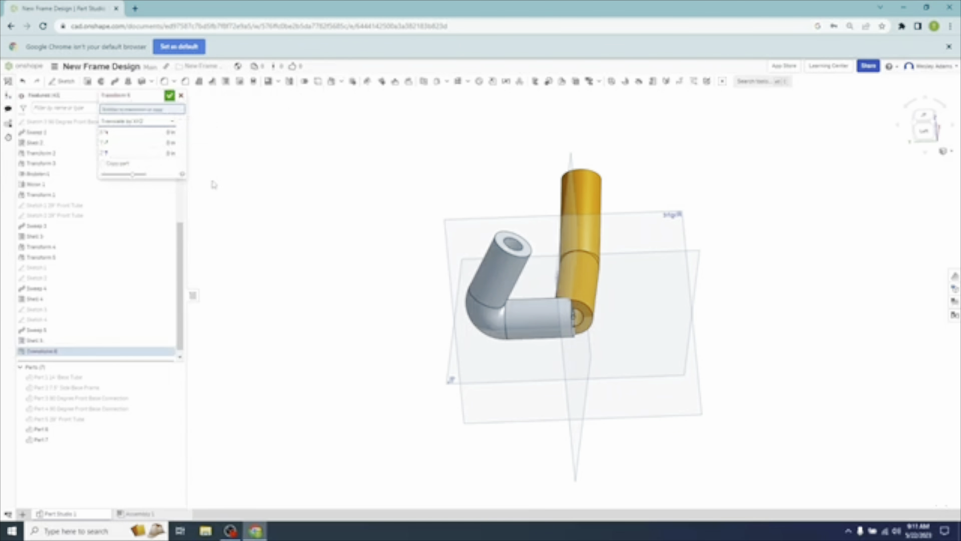
pyautogui.click(926, 117)
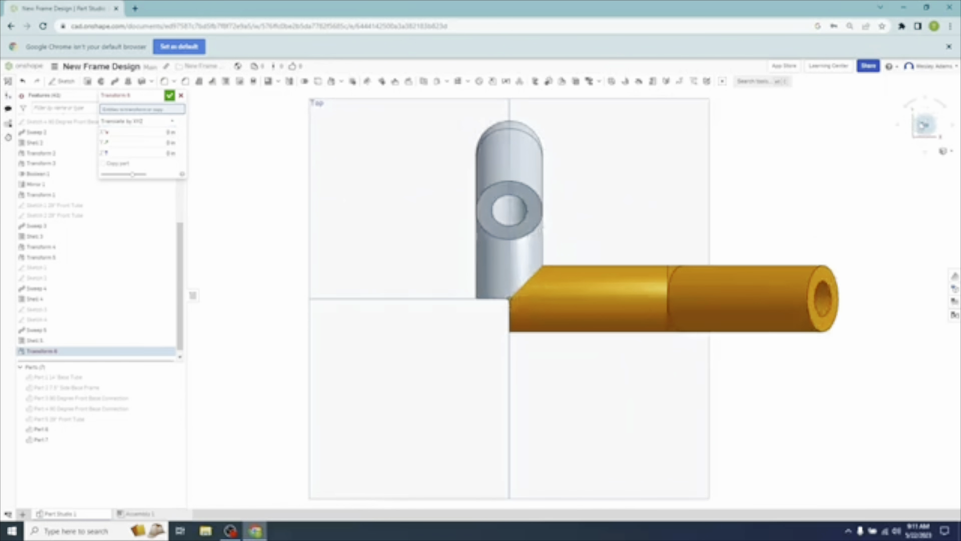
pyautogui.click(640, 314)
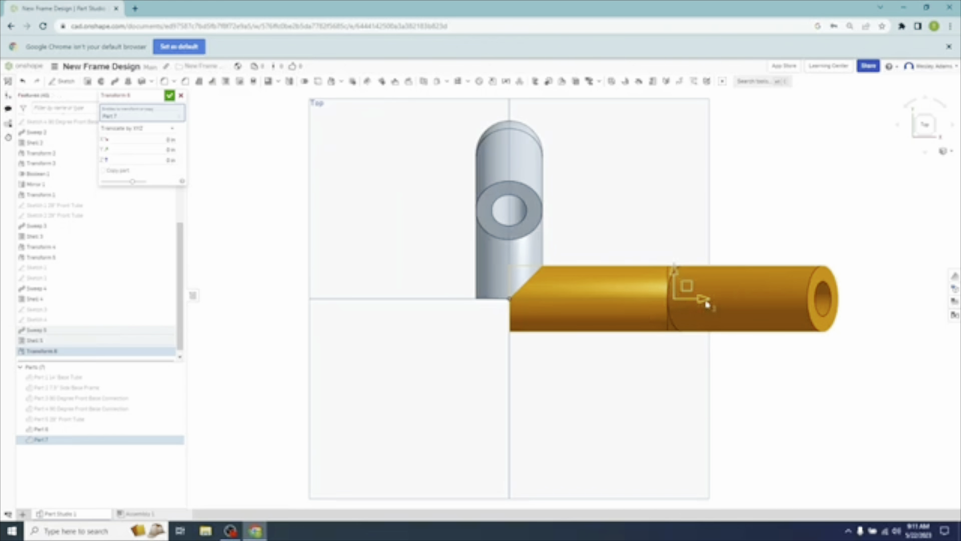
pyautogui.moveTo(704, 300); pyautogui.dragTo(549, 315)
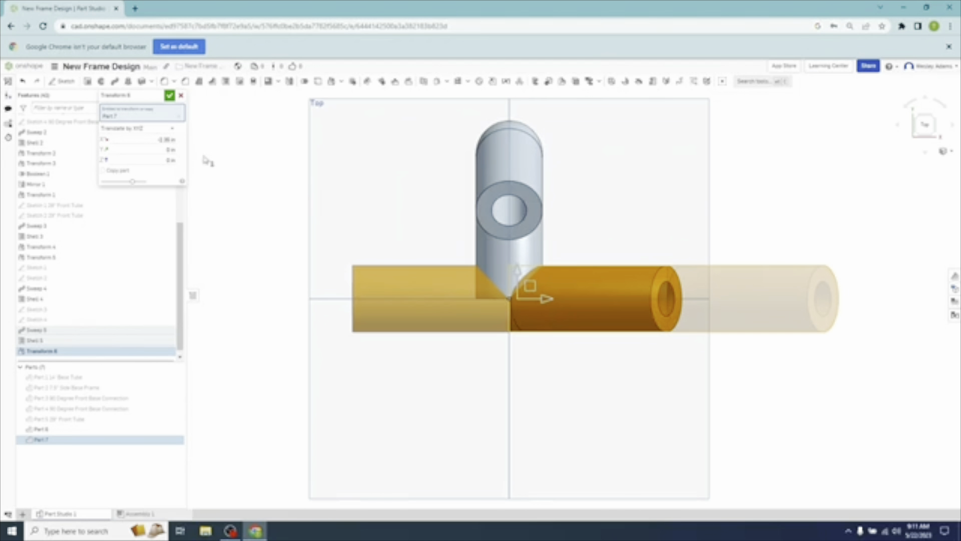
pyautogui.click(169, 95)
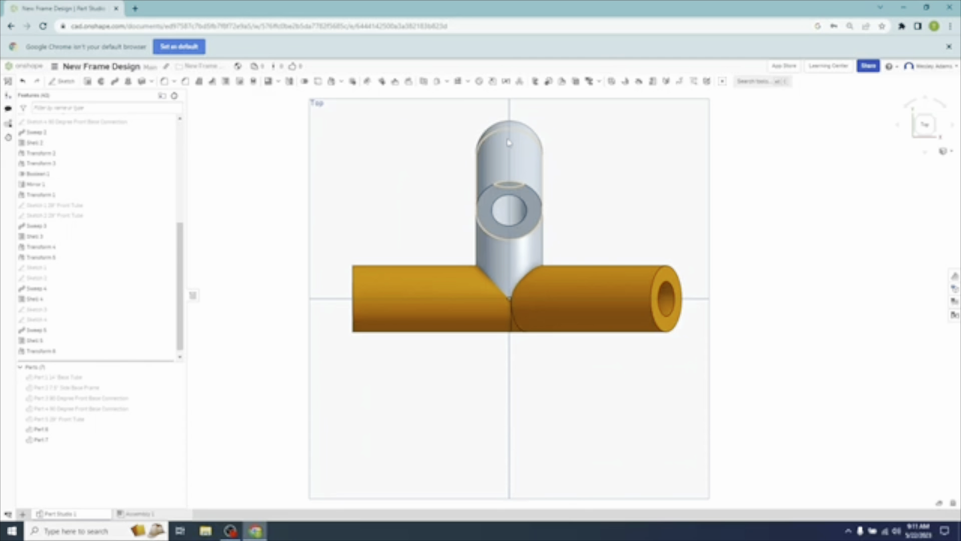
# - Translate Part 6 by XYZ along negative Y until its bend meets the bend of Part 7 at the origin
pyautogui.click(332, 82)
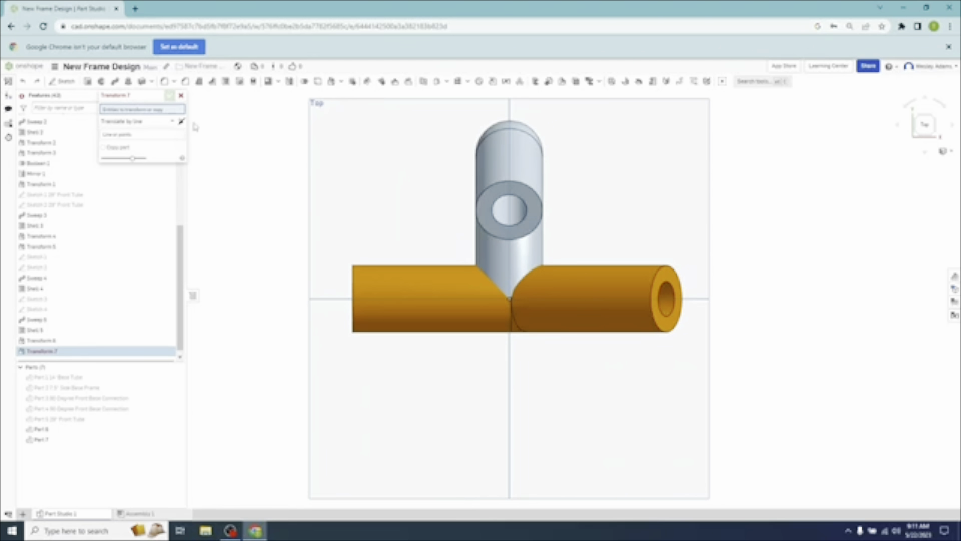
pyautogui.click(172, 122)
pyautogui.click(158, 154)
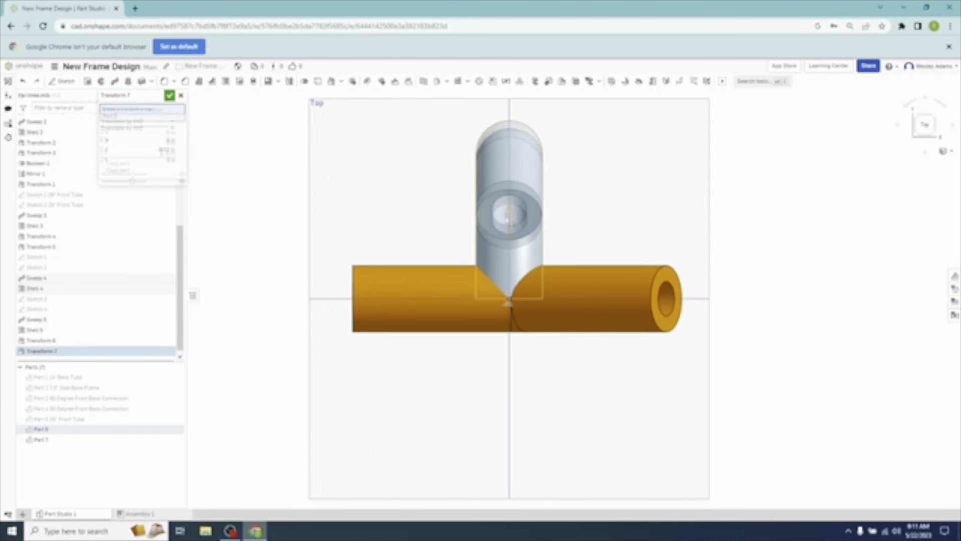
pyautogui.moveTo(507, 217); pyautogui.dragTo(503, 327)
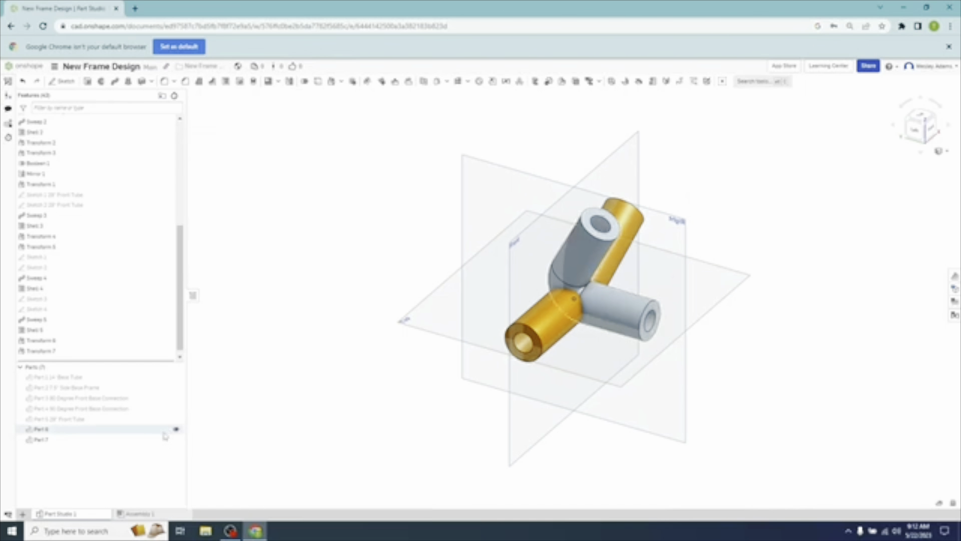
# - Unite Part 6 and Part 7 into one connection part with a Boolean union
pyautogui.click(134, 430)
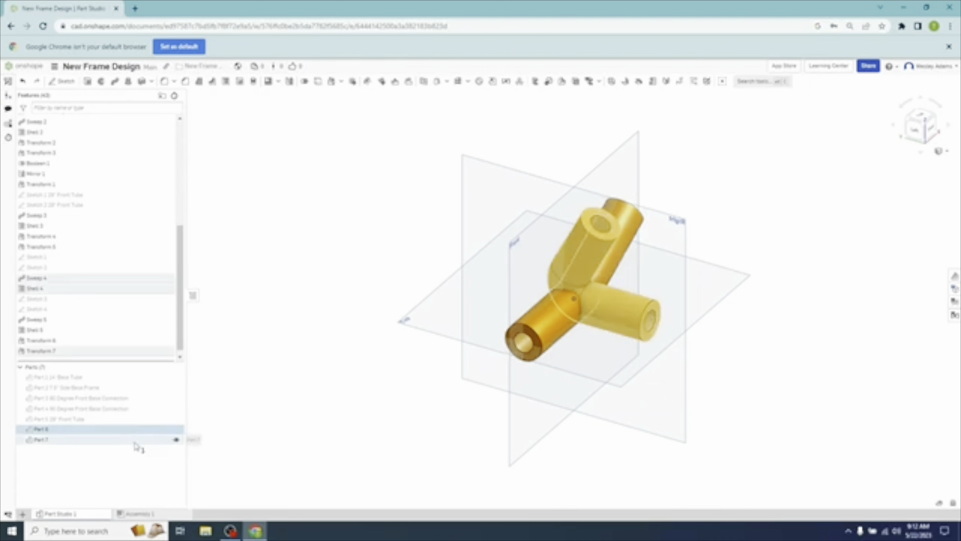
pyautogui.click(135, 442)
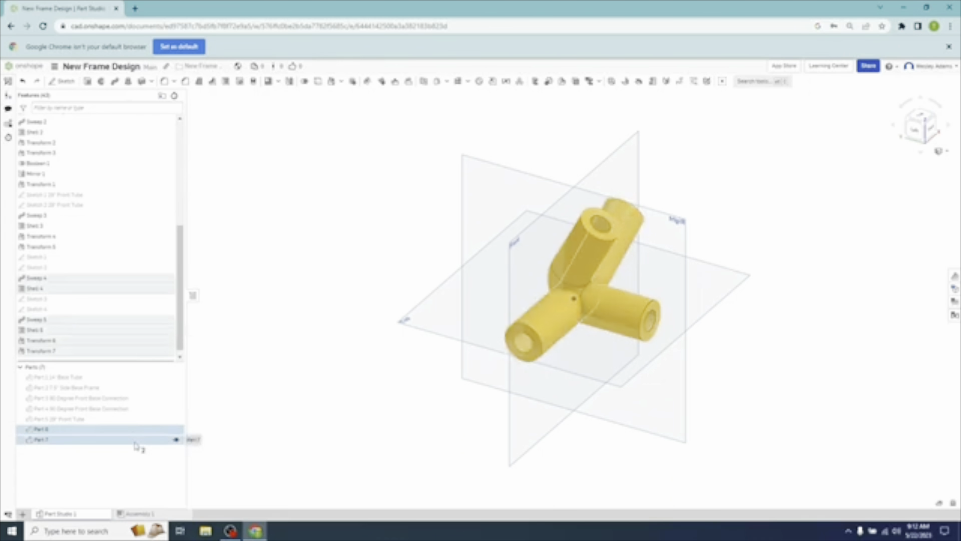
pyautogui.rightClick(135, 446)
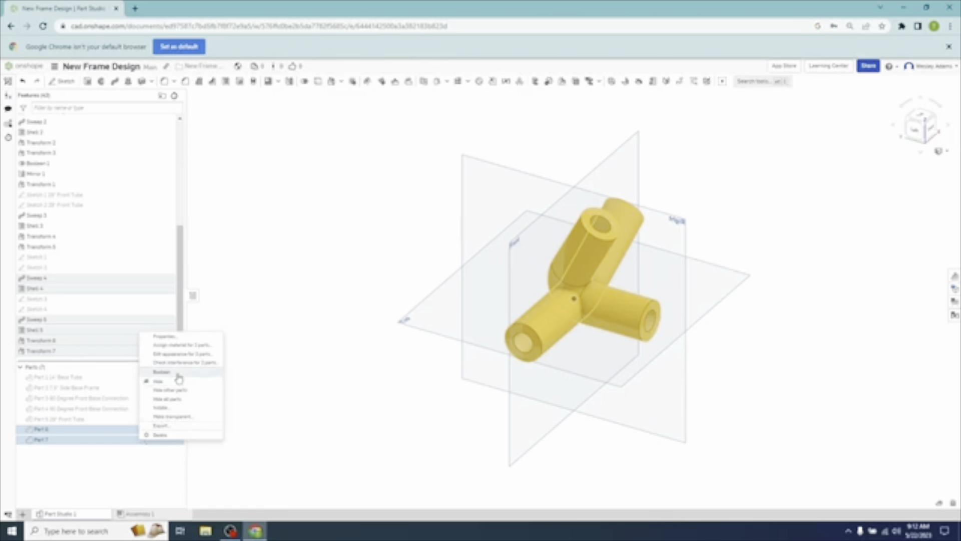
pyautogui.click(150, 372)
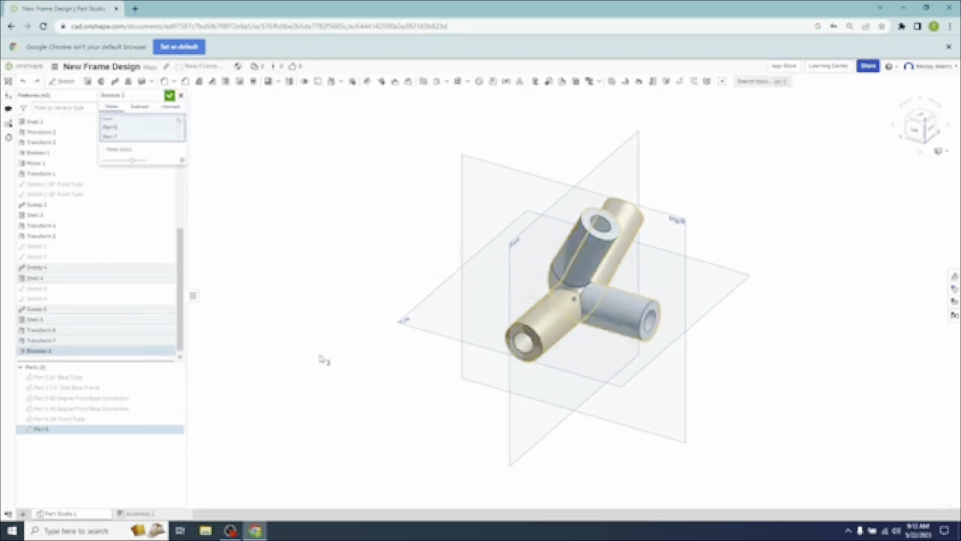
pyautogui.moveTo(319, 359); pyautogui.dragTo(291, 345, button='right')
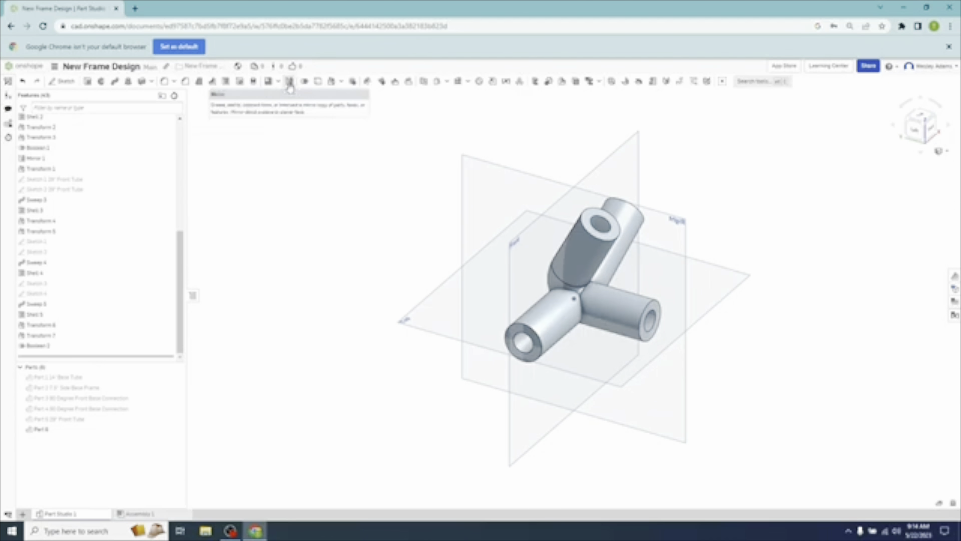
# - Mirror the united connection as a new part about the end face of its horizontal tube
pyautogui.click(289, 84)
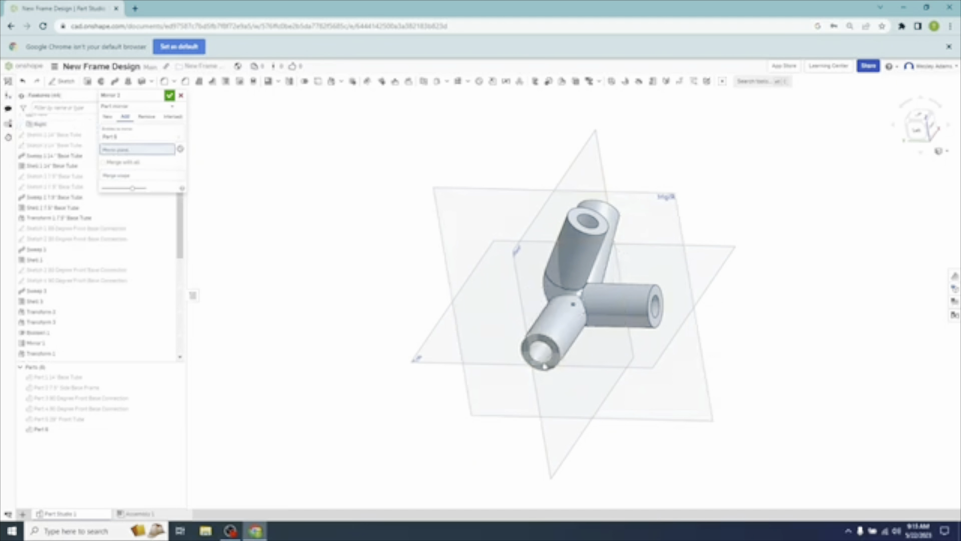
pyautogui.click(544, 366)
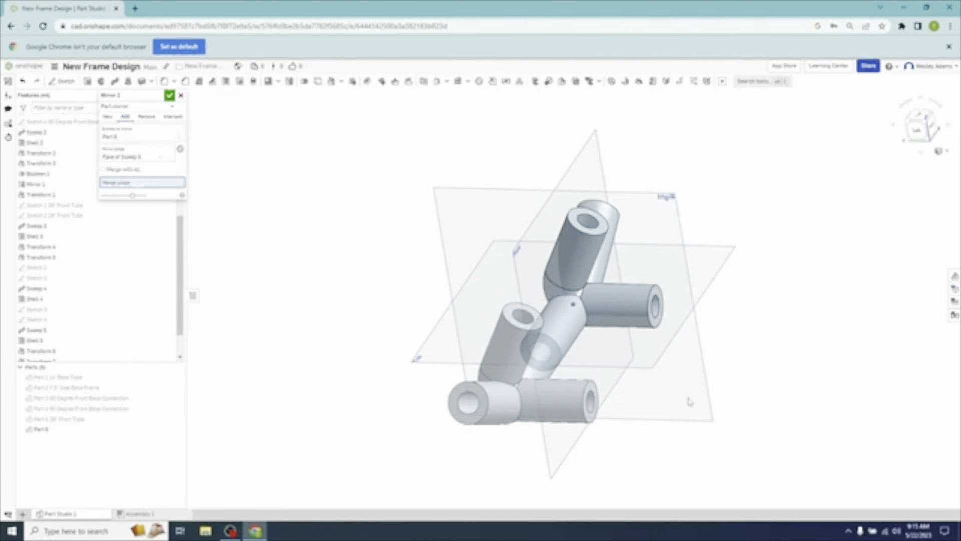
pyautogui.moveTo(304, 332); pyautogui.dragTo(251, 317, button='right')
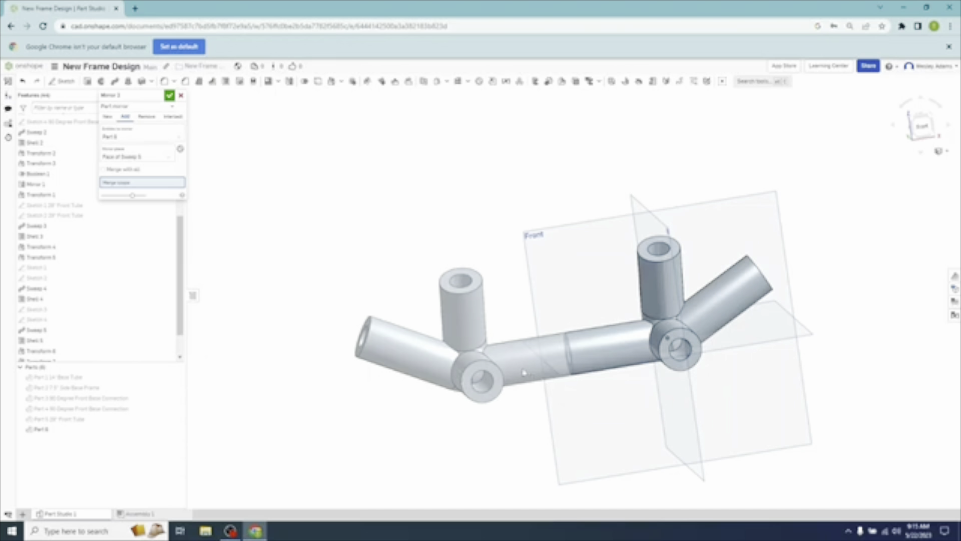
pyautogui.click(109, 117)
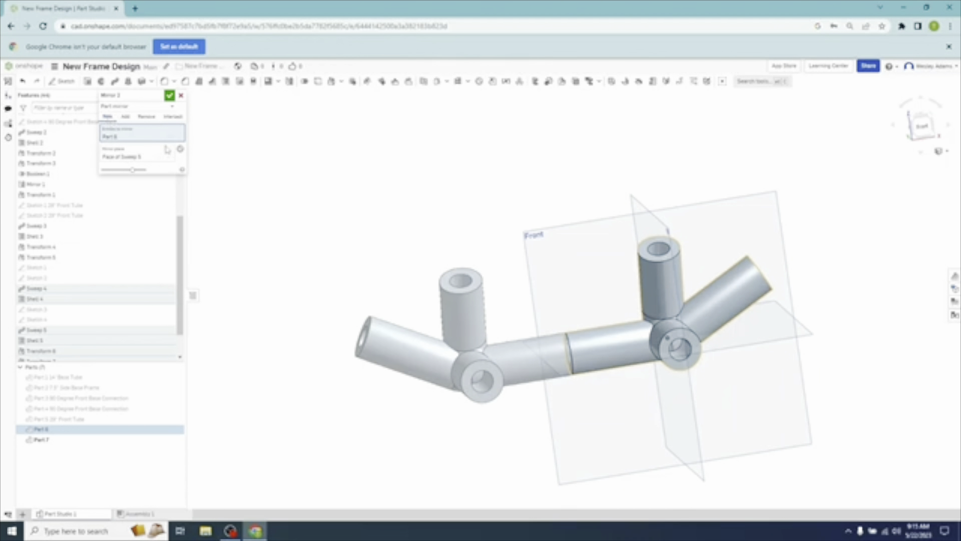
pyautogui.click(170, 96)
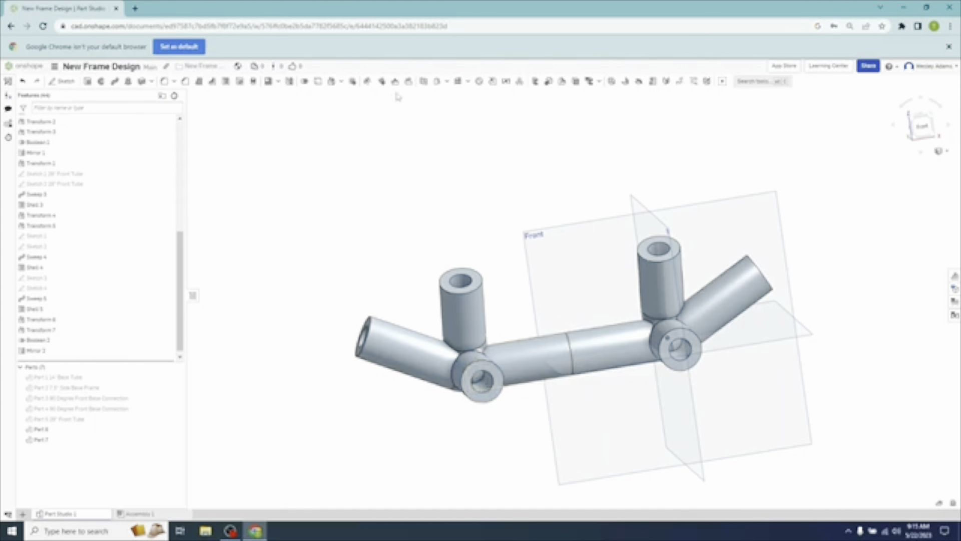
# - Translate the mirrored connection by XYZ about 0.8 in along negative X, away from the original connection
pyautogui.click(331, 82)
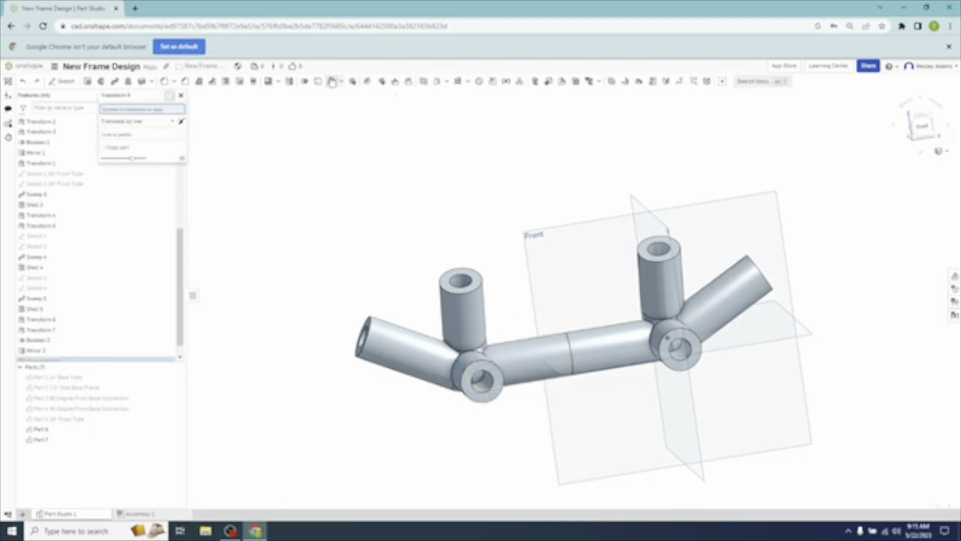
pyautogui.click(174, 122)
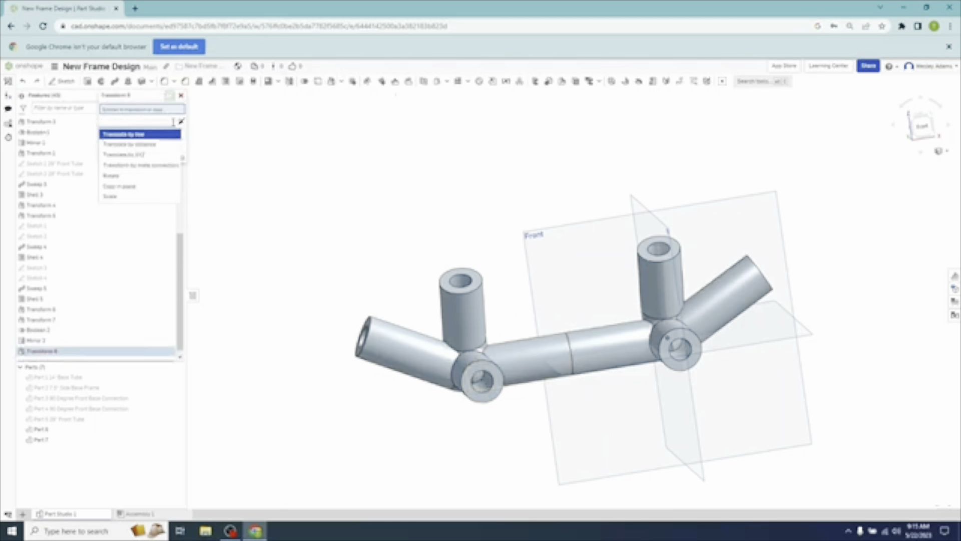
pyautogui.click(148, 155)
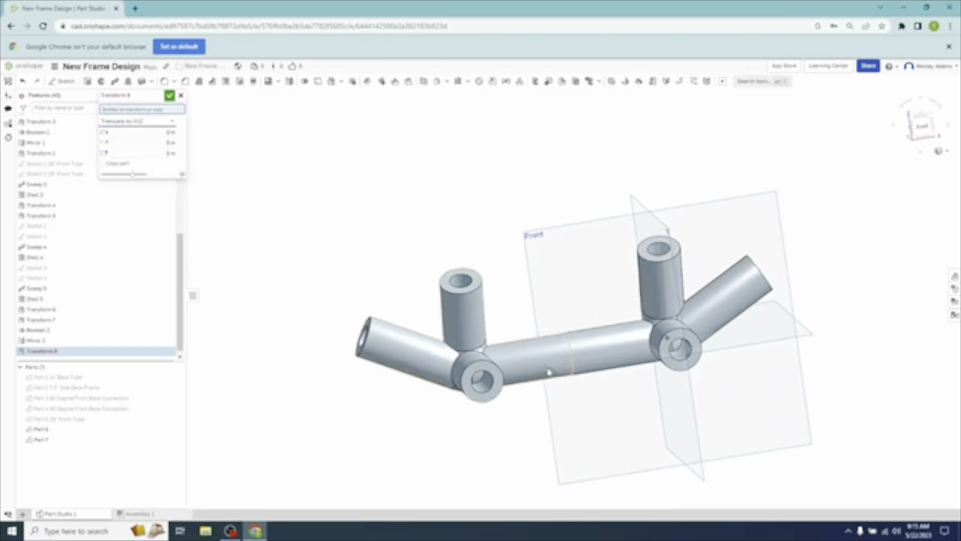
pyautogui.click(540, 368)
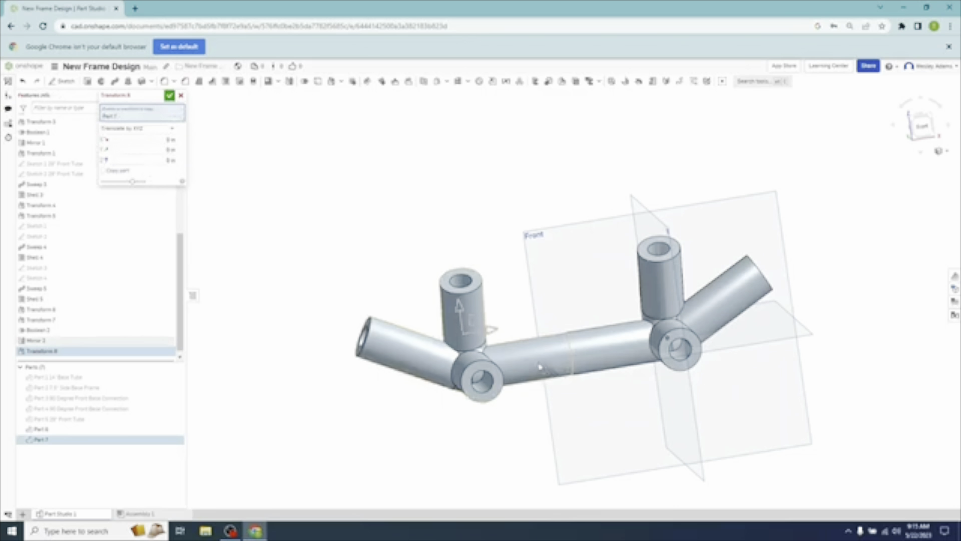
pyautogui.moveTo(489, 330); pyautogui.dragTo(458, 335)
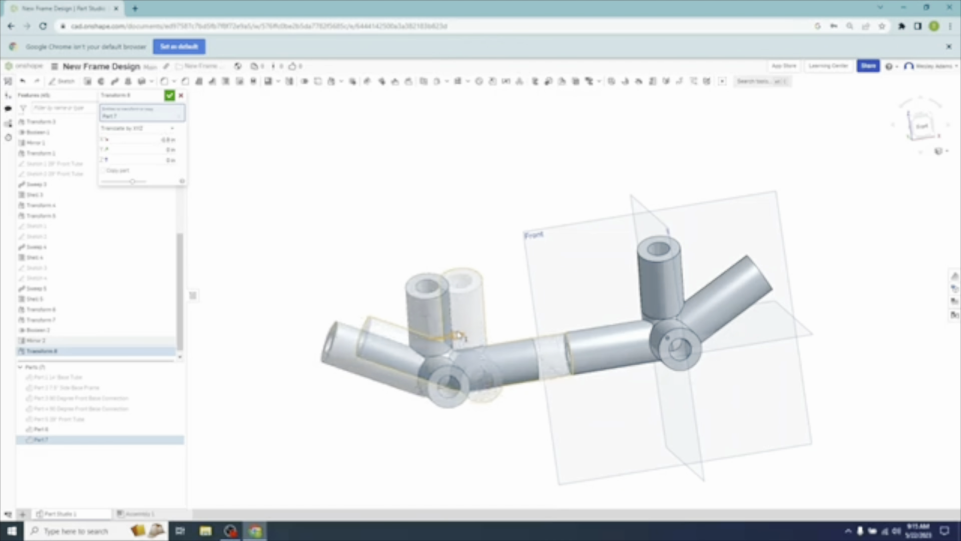
pyautogui.click(169, 95)
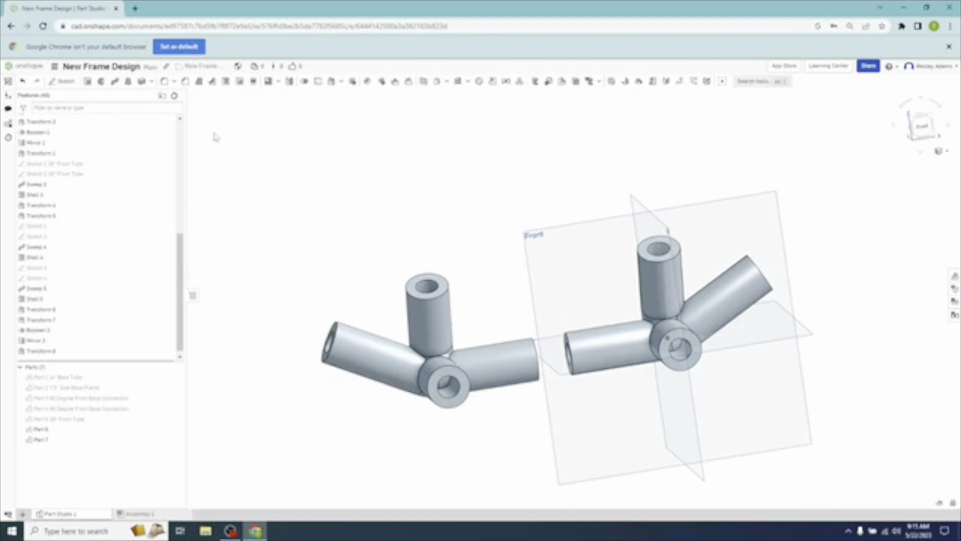
# - Set the appearance colour of Part 6 to a pale green
pyautogui.click(920, 125)
pyautogui.click(917, 124)
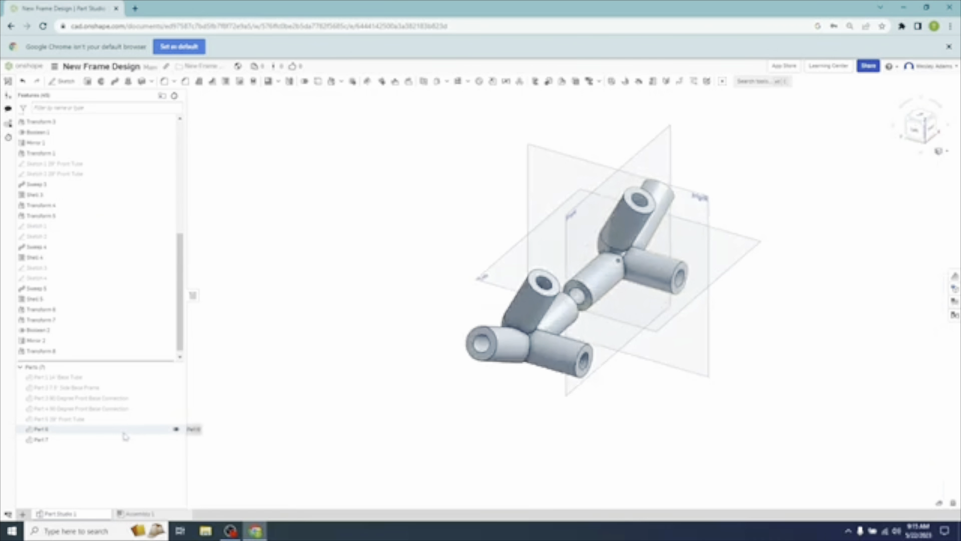
pyautogui.rightClick(125, 430)
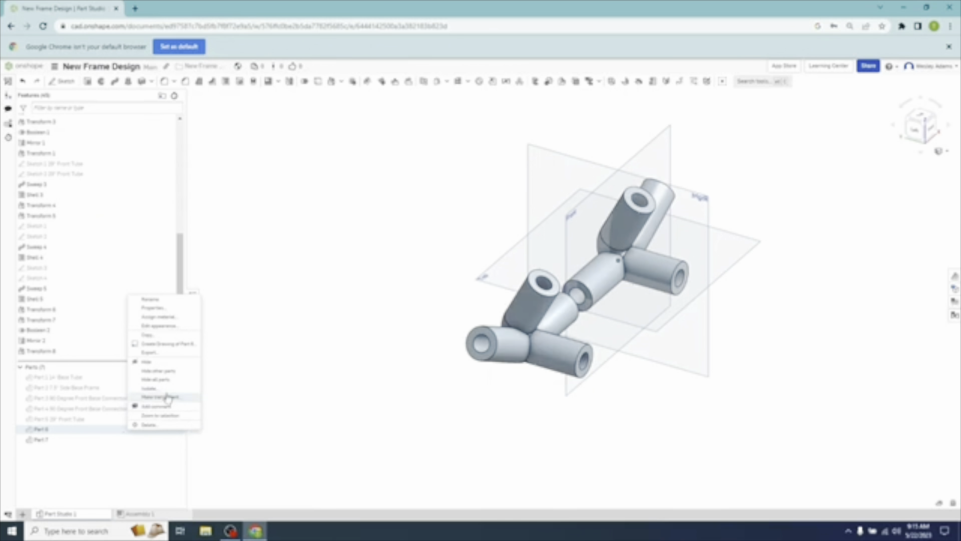
pyautogui.click(173, 331)
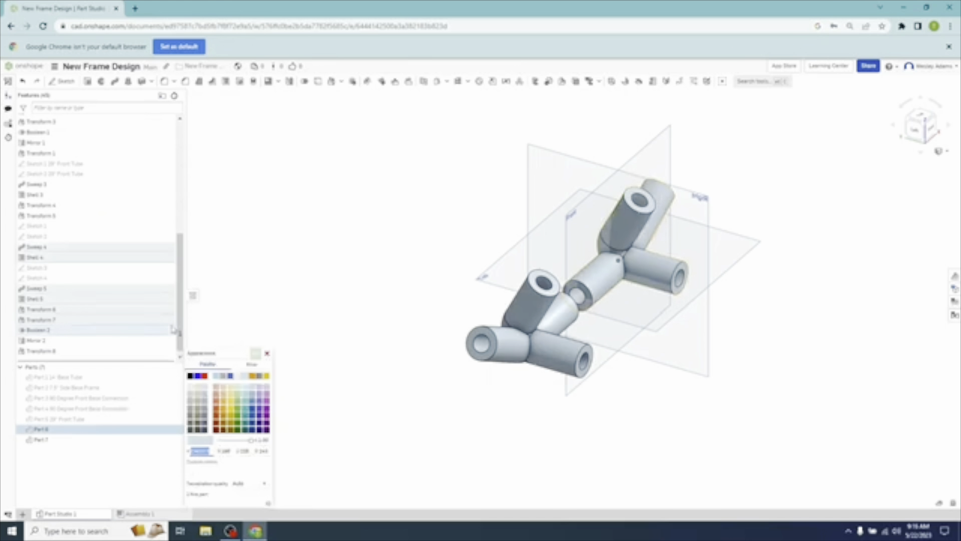
pyautogui.click(239, 410)
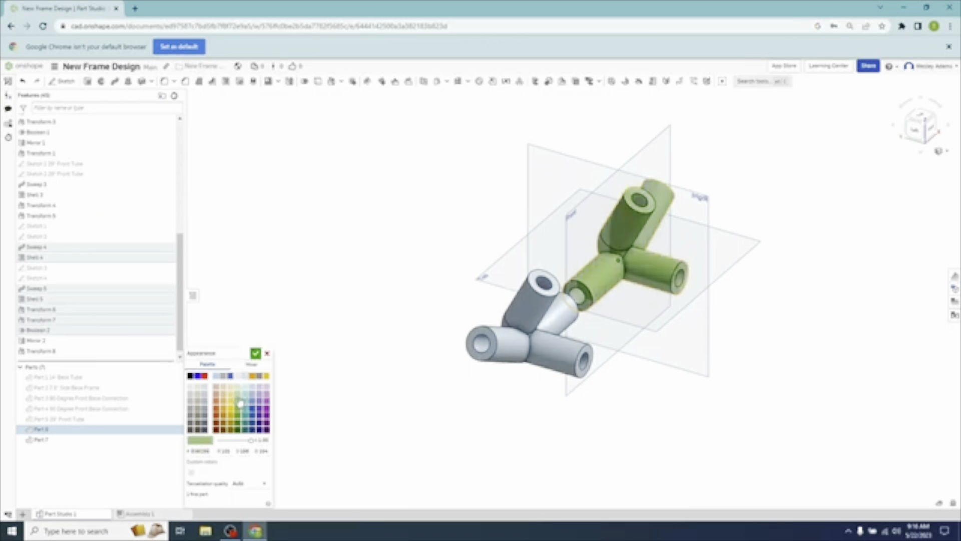
pyautogui.click(239, 395)
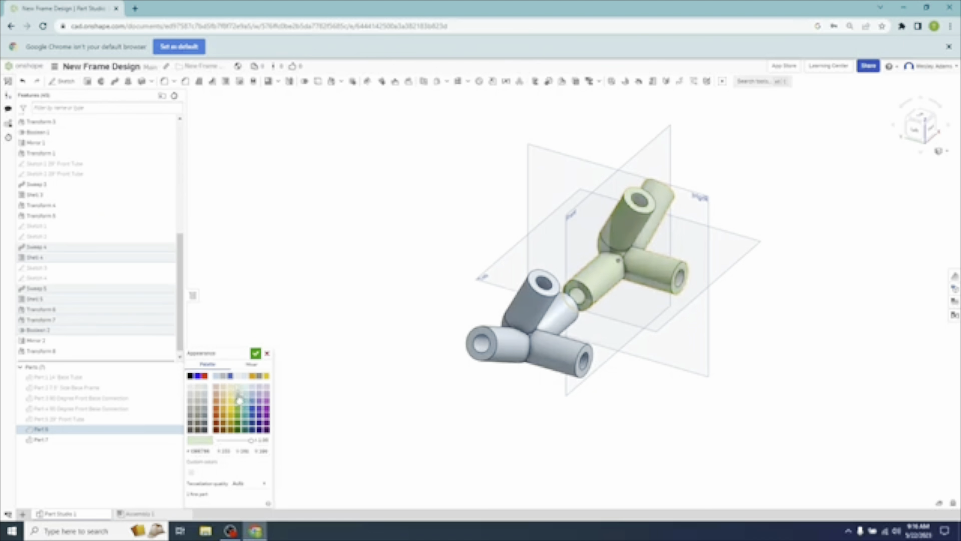
pyautogui.click(255, 353)
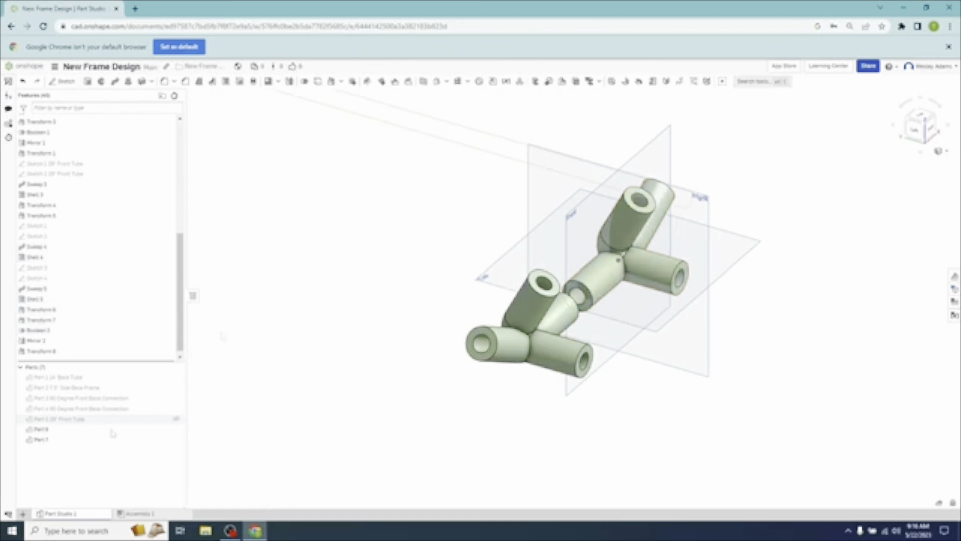
# - Rename the two connection parts as "Part 6 Quad Base Connection" and "Part 7 Quad Base Connection"
pyautogui.rightClick(142, 430)
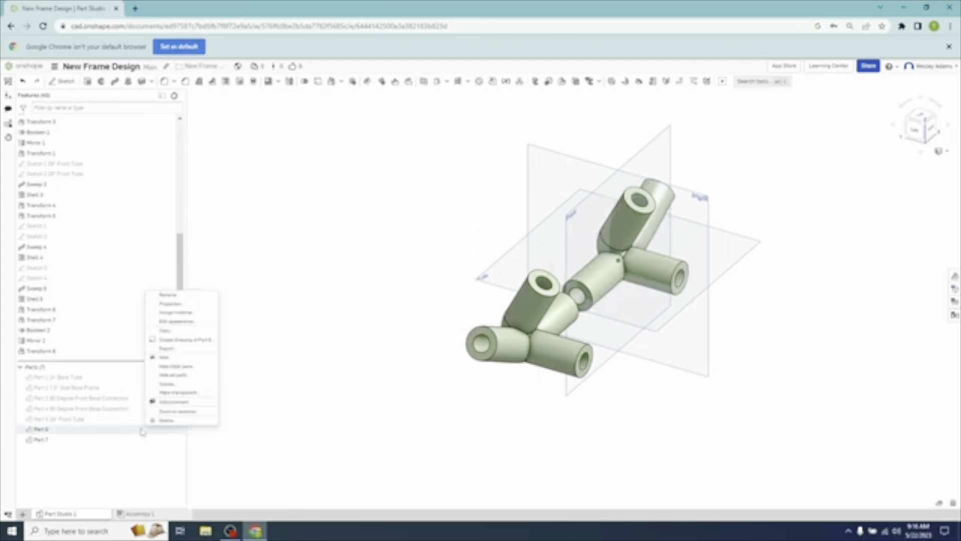
pyautogui.click(187, 297)
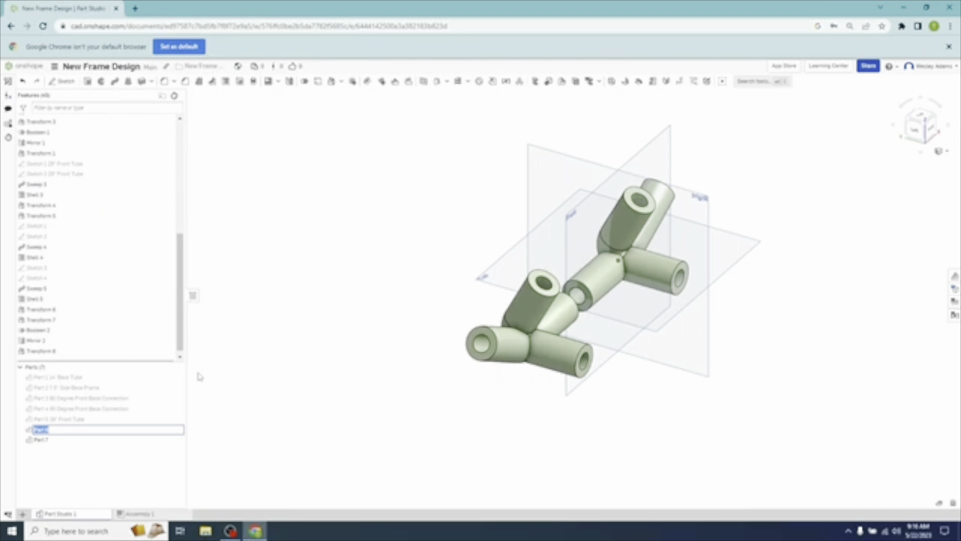
pyautogui.click(95, 429)
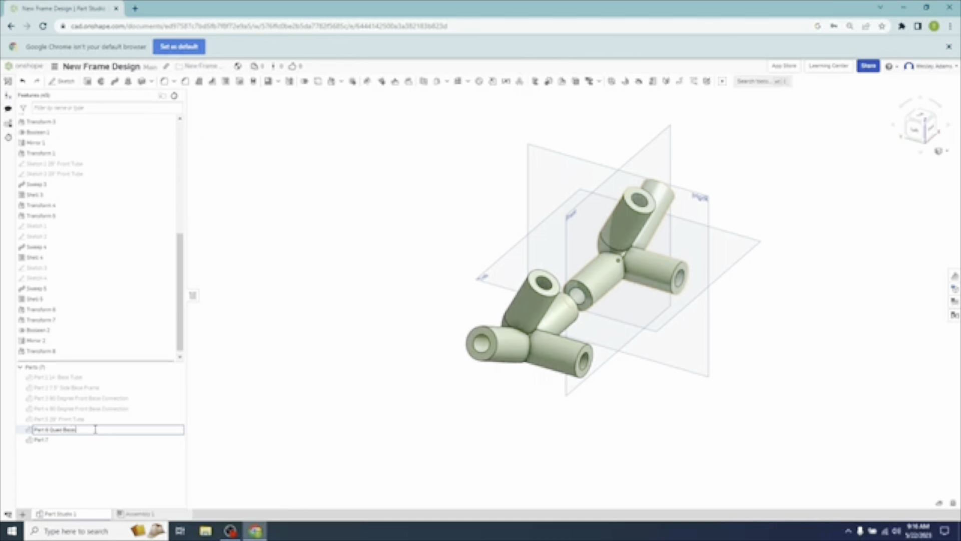
pyautogui.write('Connection')
pyautogui.press('Return')
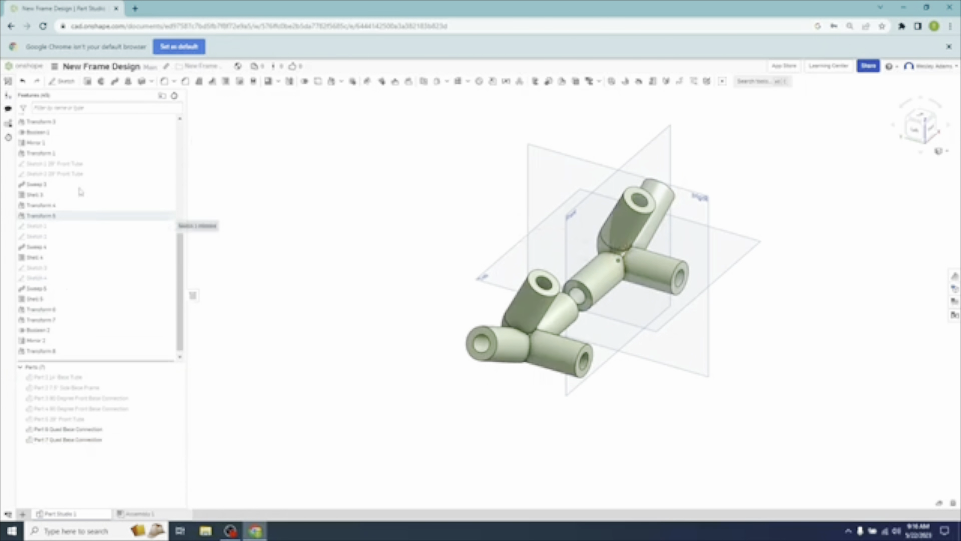
# - Append "Quad Base Connection" to the names of the connection's four sketches, starting with "Sketch 1 Quad Base Connection"
pyautogui.rightClick(64, 227)
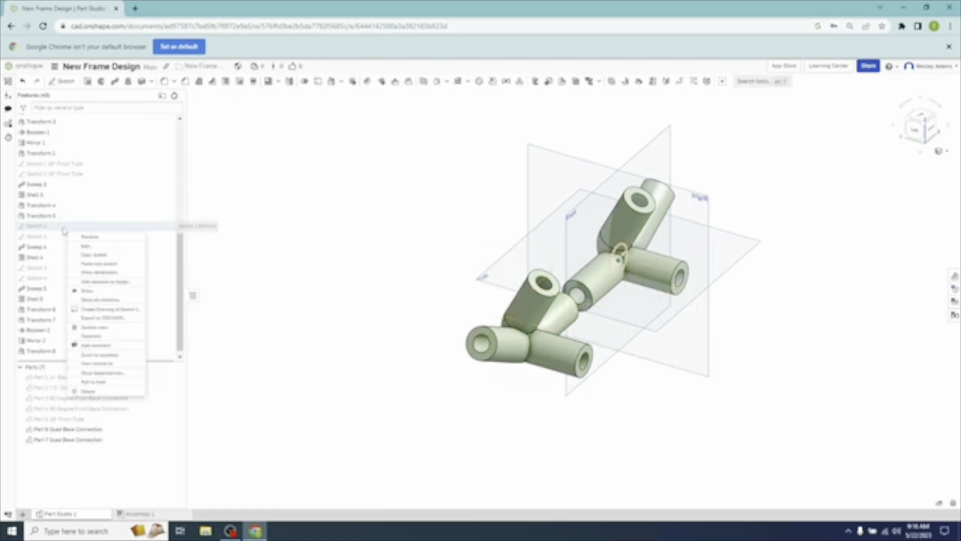
pyautogui.click(103, 242)
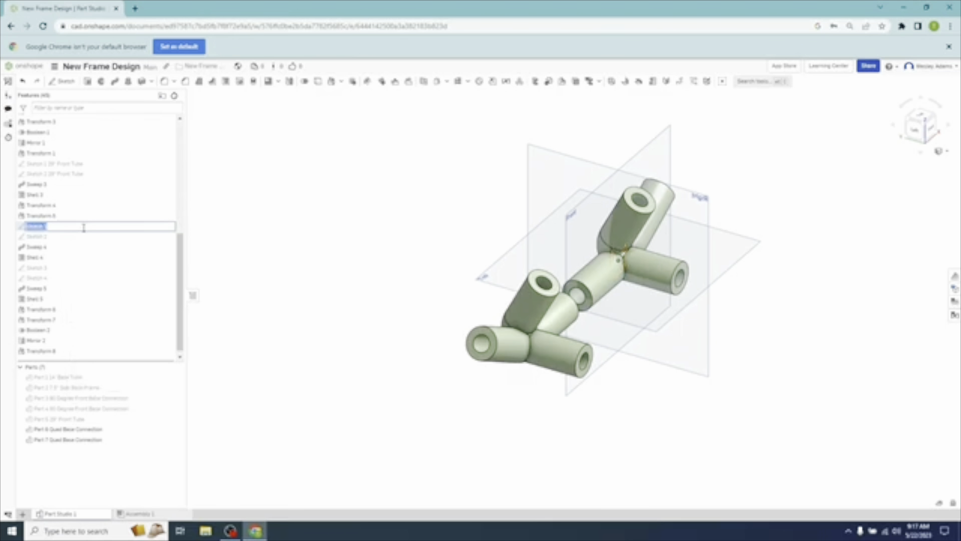
pyautogui.click(84, 228)
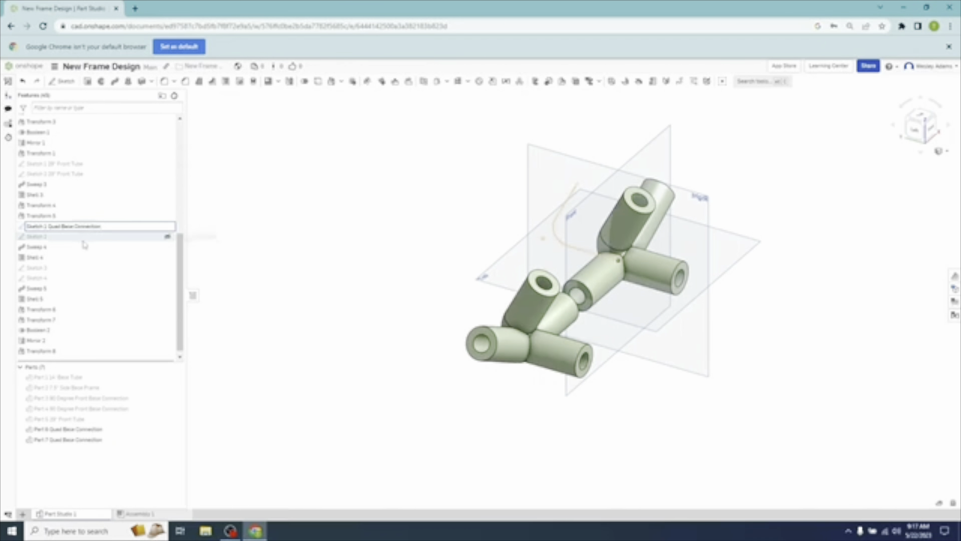
pyautogui.press('Return')
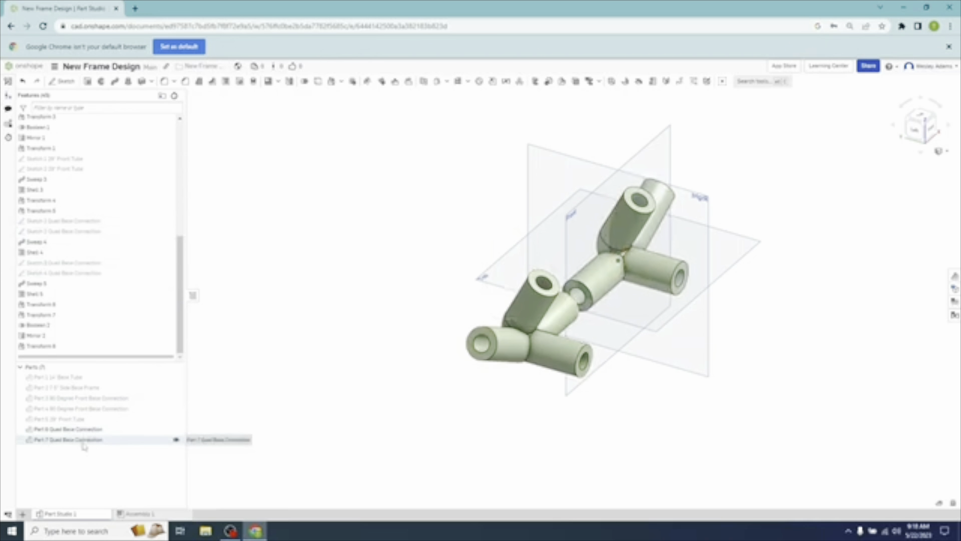
# - Export both Quad Base Connection parts as binary STL files in millimetres at fine resolution, removing the "Part Studio 1 - " prefix from the file names
pyautogui.rightClick(120, 432)
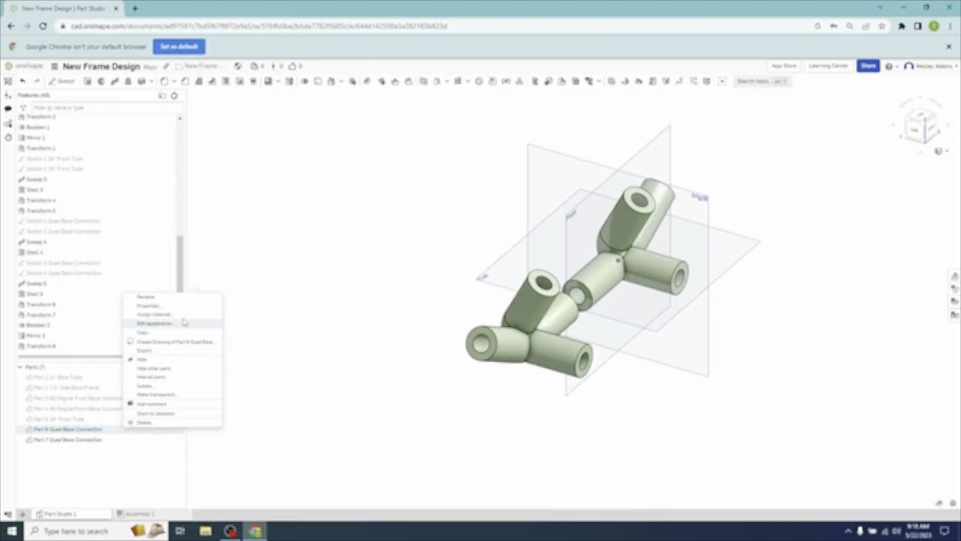
pyautogui.click(169, 350)
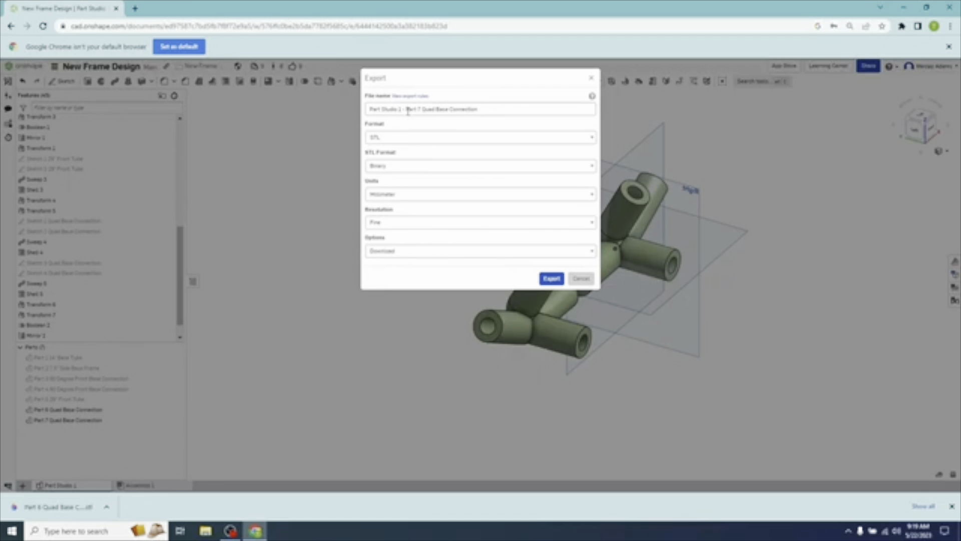
pyautogui.moveTo(407, 109); pyautogui.dragTo(300, 118)
pyautogui.press('BackSpace')
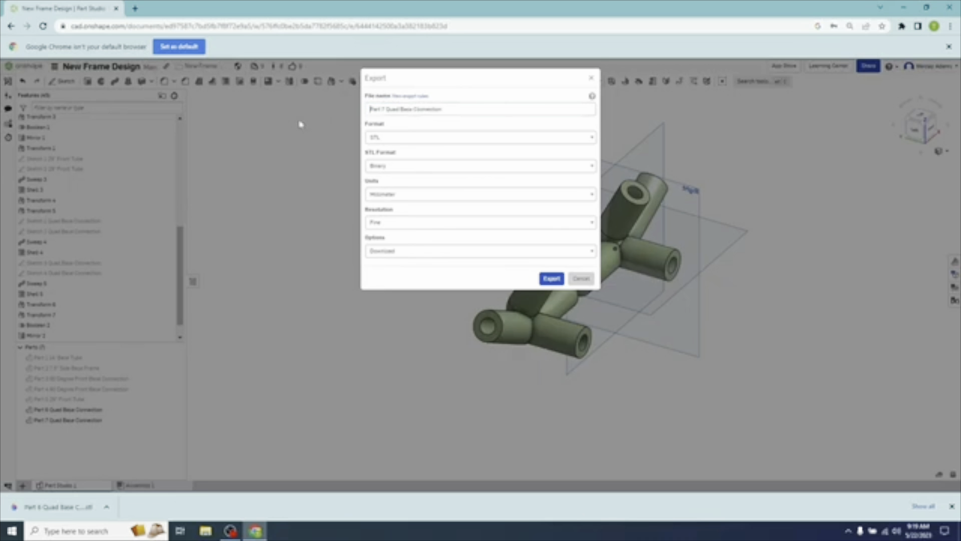
pyautogui.click(551, 278)
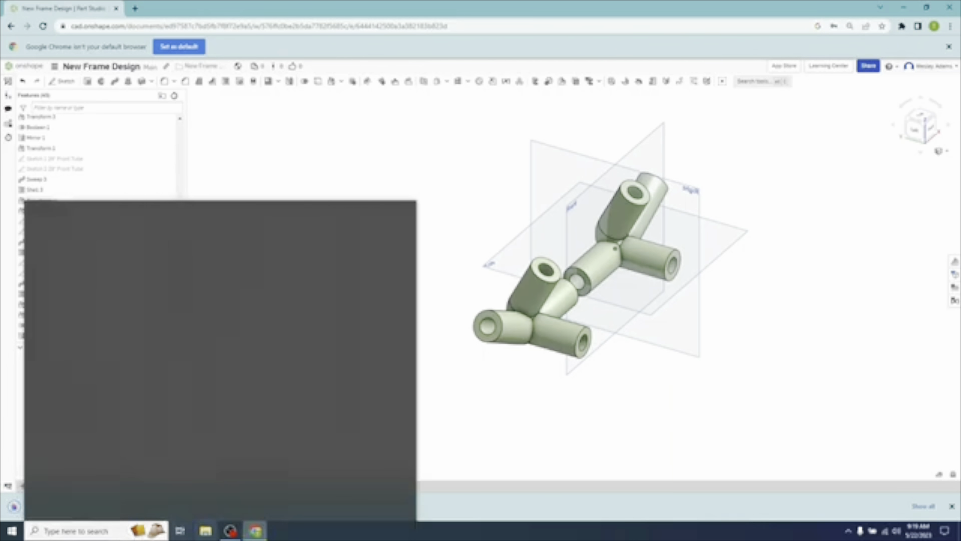
# - Copy the Part 6 and Part 7 STL files from Downloads into the USB drive's Onshape New Frame Design "STL Files" folder in File Explorer
pyautogui.click(205, 532)
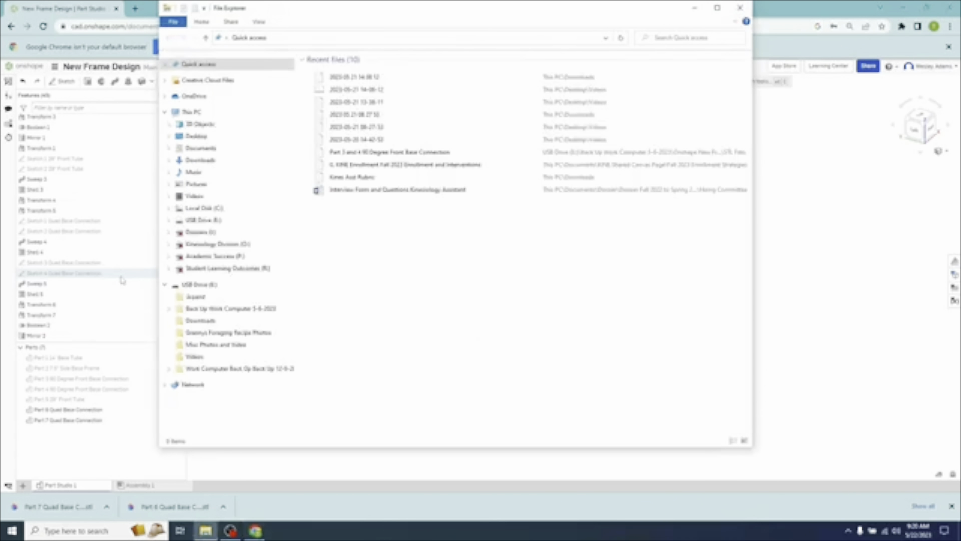
pyautogui.click(200, 160)
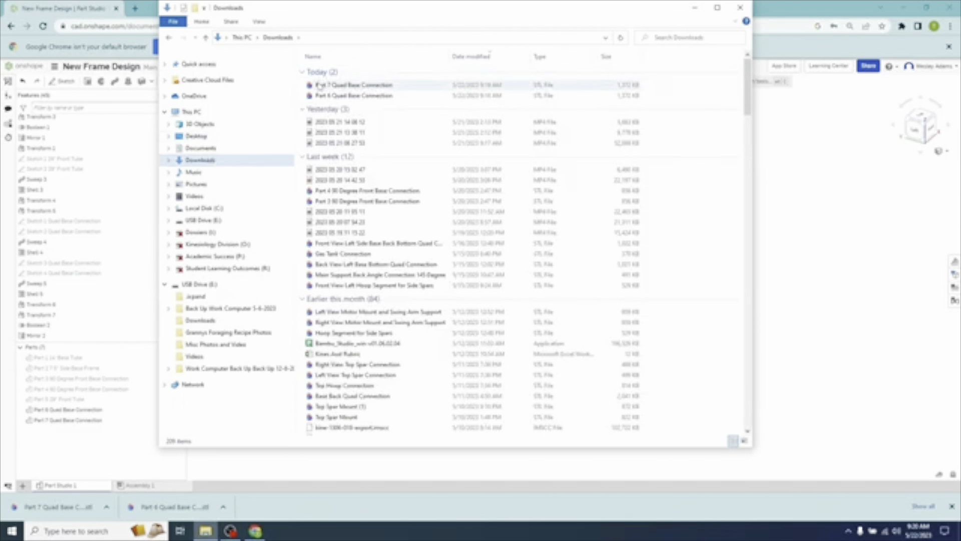
pyautogui.click(320, 85)
pyautogui.keyDown('shift'); pyautogui.click(323, 96); pyautogui.keyUp('shift')
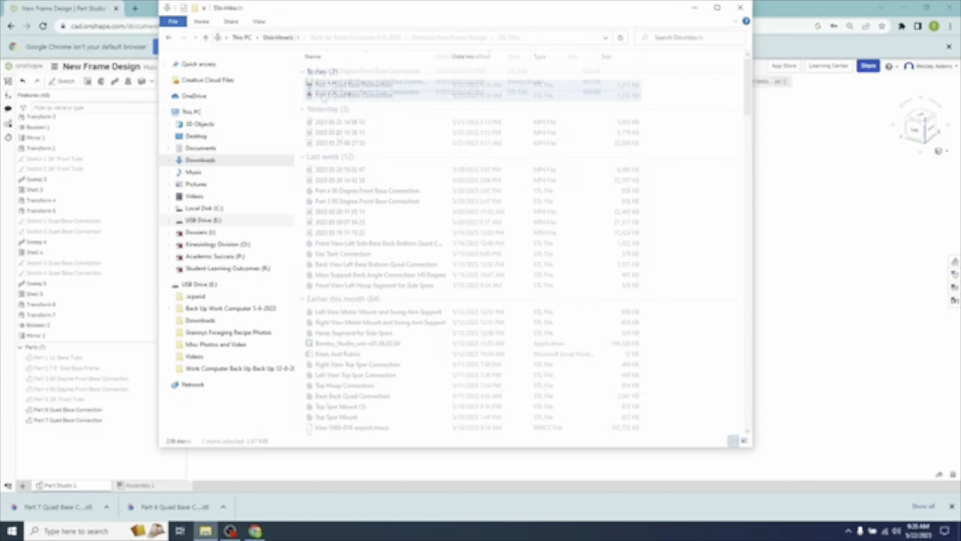
pyautogui.rightClick(338, 133)
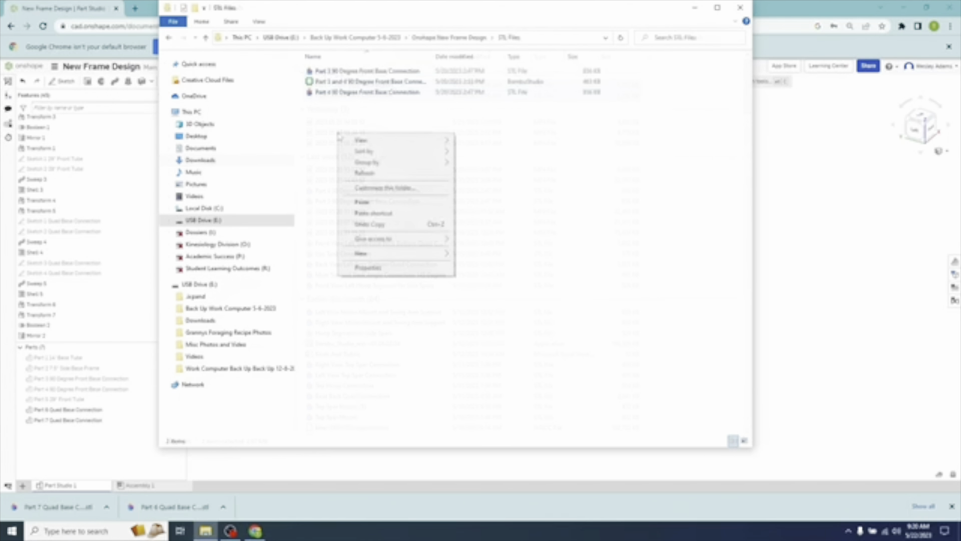
pyautogui.click(362, 202)
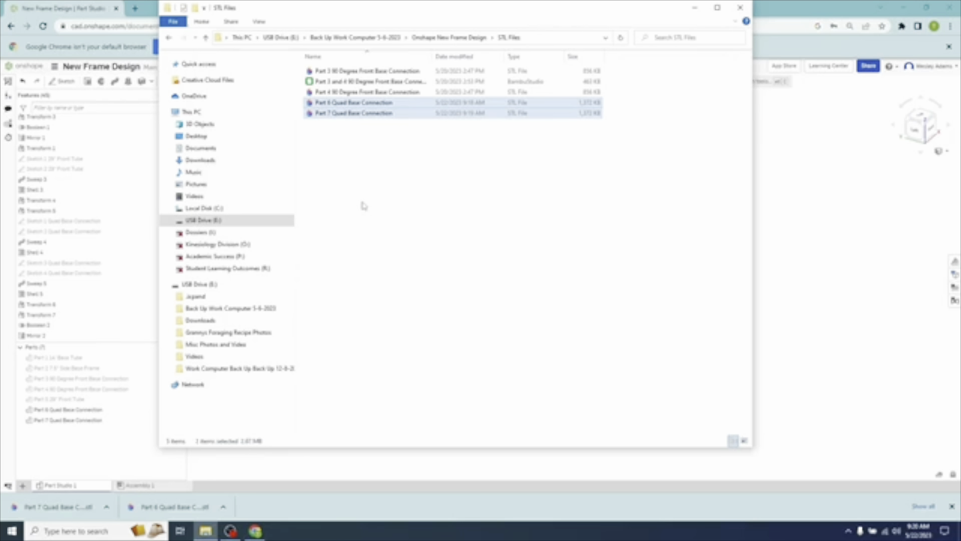
pyautogui.click(454, 170)
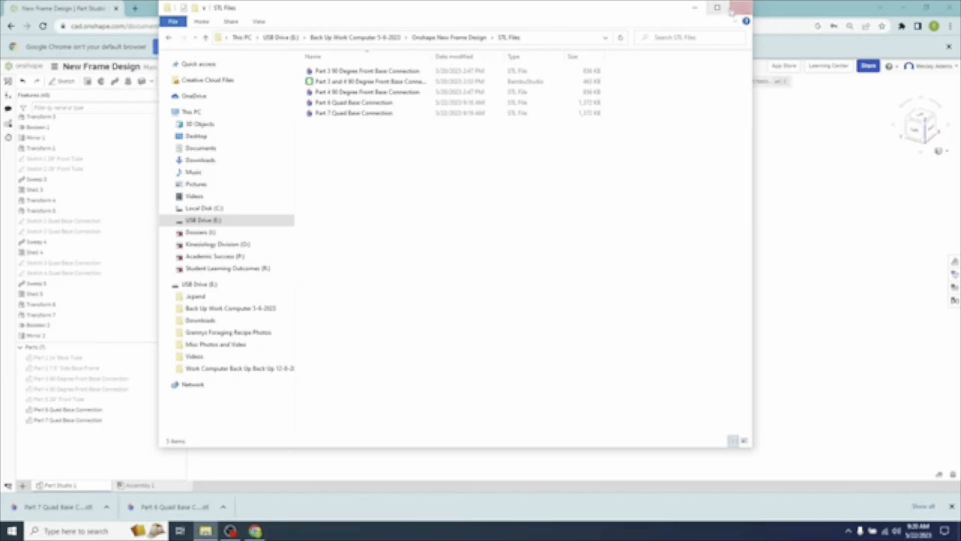
pyautogui.click(745, 12)
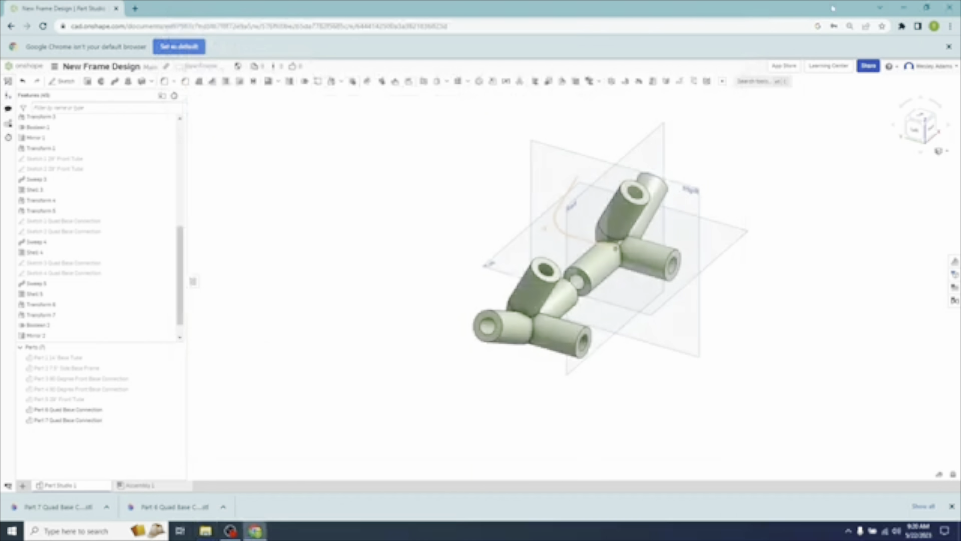
# - Switch to Bambu Studio and import the Part 6 and Part 7 Quad Base Connection STL files together
pyautogui.click(904, 8)
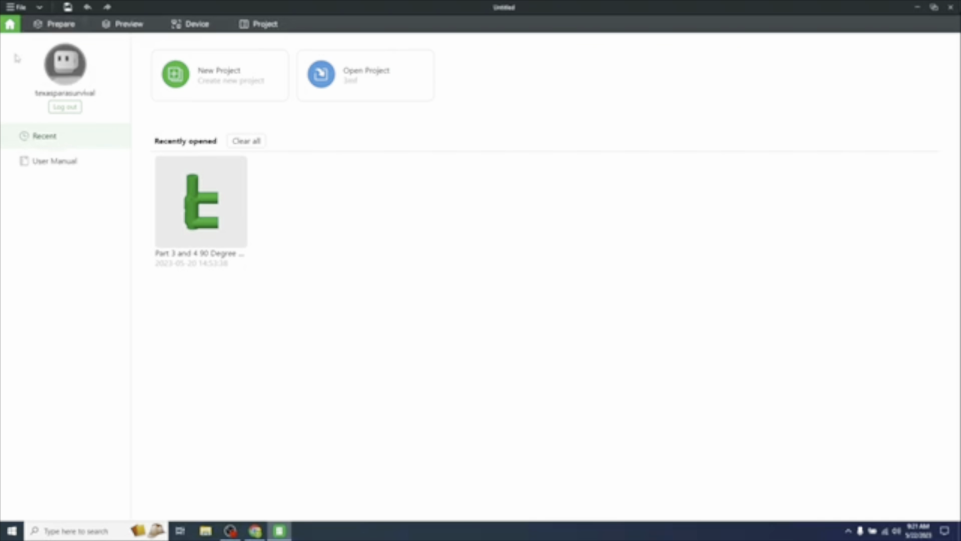
pyautogui.click(22, 8)
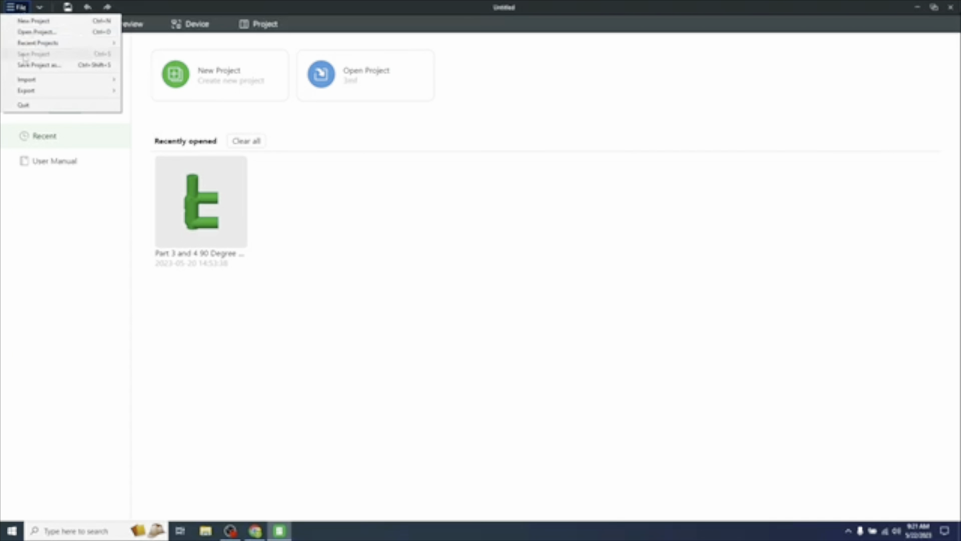
pyautogui.moveTo(29, 80)
pyautogui.click(143, 79)
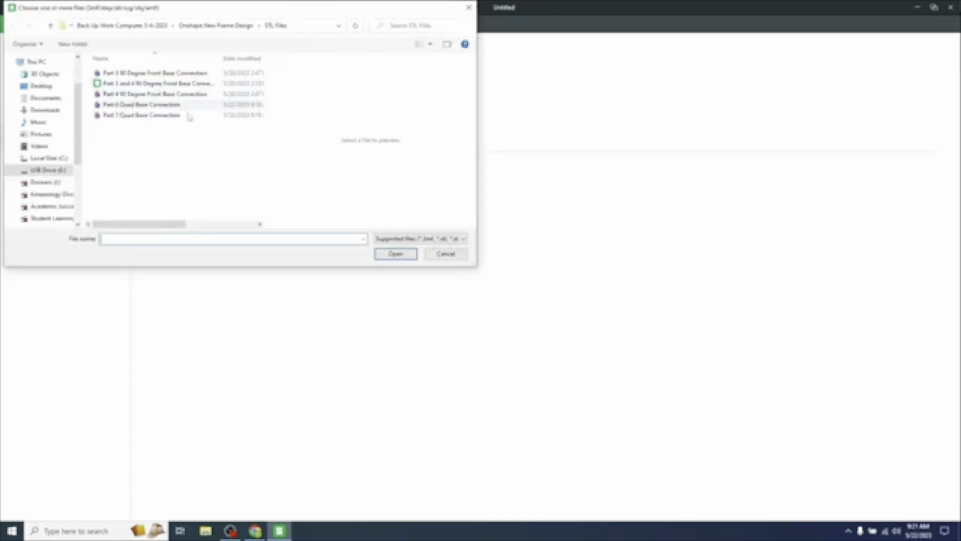
pyautogui.click(128, 115)
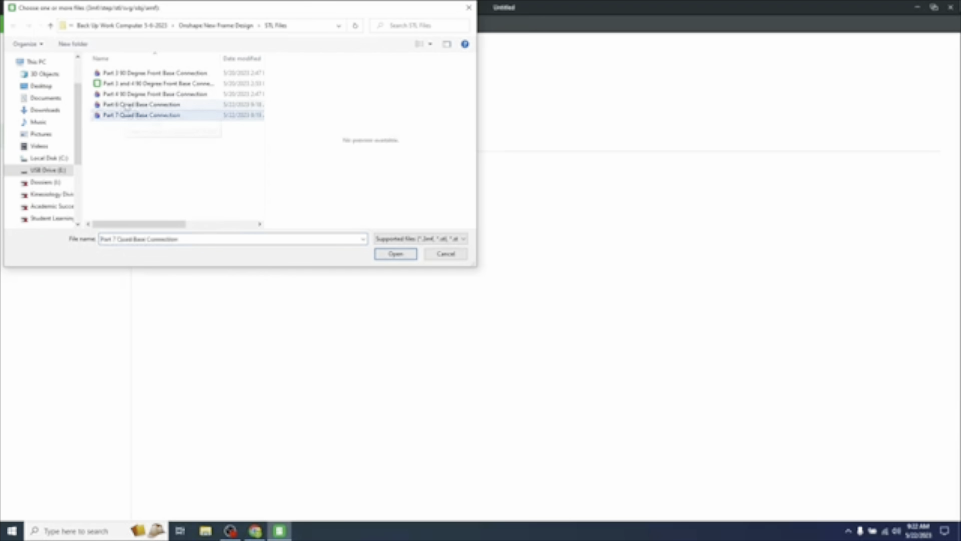
pyautogui.keyDown('shift'); pyautogui.click(127, 106); pyautogui.keyUp('shift')
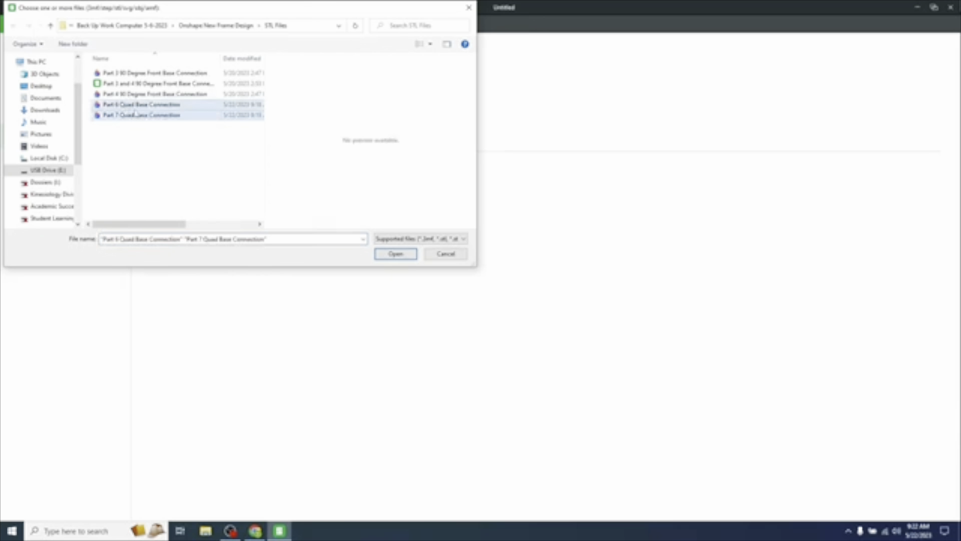
pyautogui.click(395, 254)
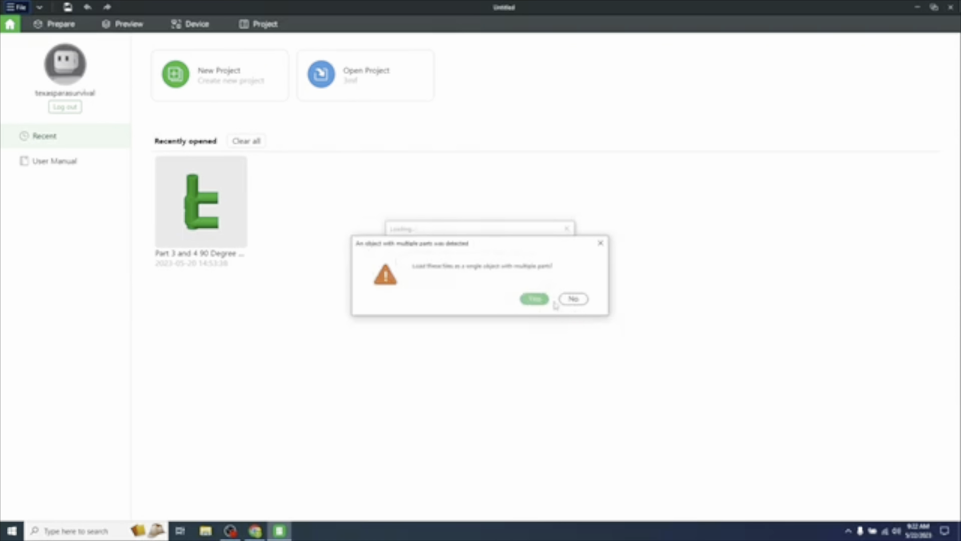
pyautogui.click(538, 302)
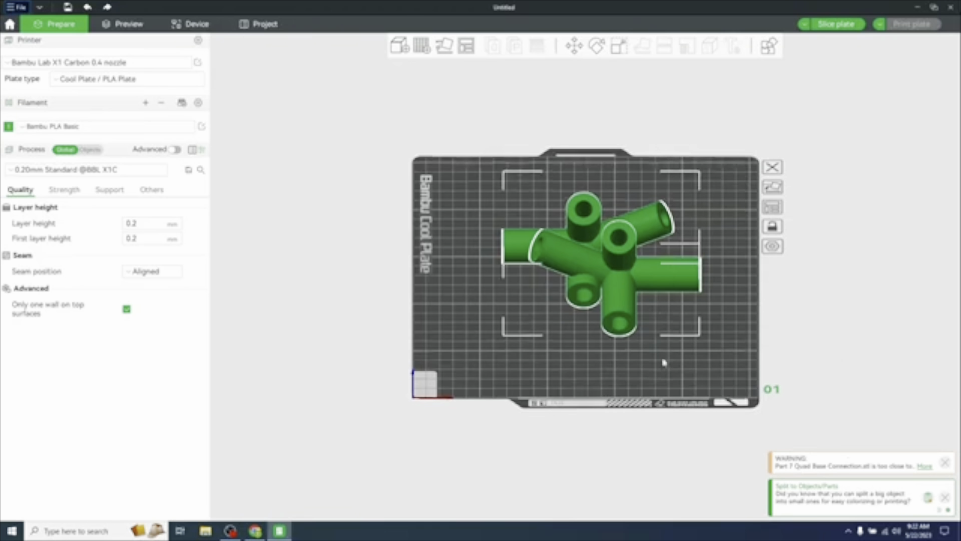
# - Separate the overlapping connections on the build plate, moving Part 6 to the rear right and Part 7 to the front left
pyautogui.moveTo(623, 285); pyautogui.dragTo(596, 312)
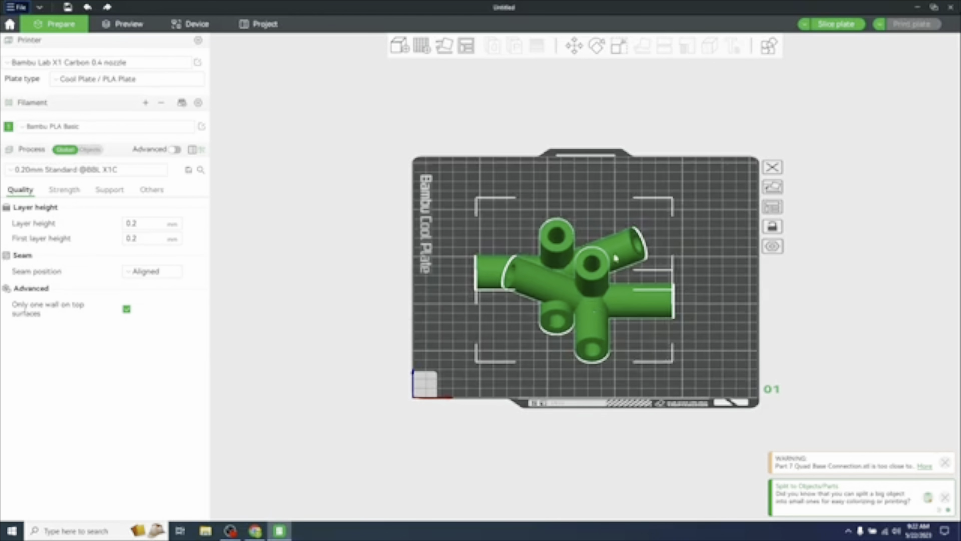
pyautogui.click(733, 258)
pyautogui.moveTo(636, 255); pyautogui.dragTo(700, 228)
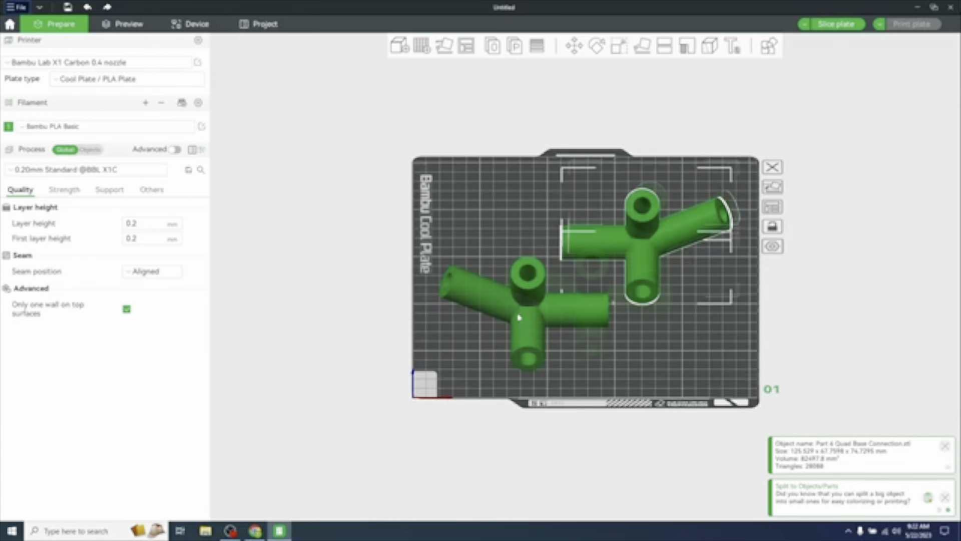
pyautogui.moveTo(518, 316); pyautogui.dragTo(520, 325)
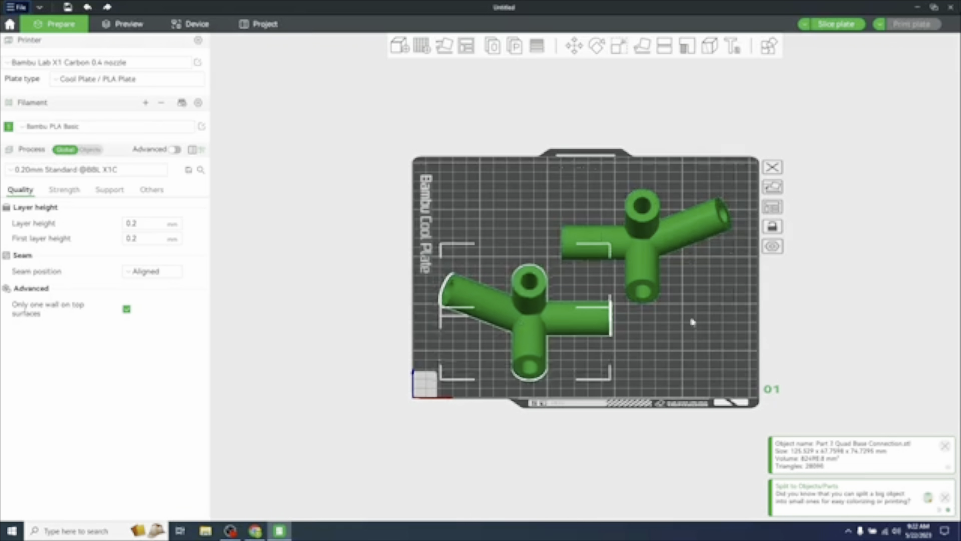
# - Rearrange the connections closer together on the plate, with Part 6 at the rear left and Part 7 towards the right
pyautogui.press('0')
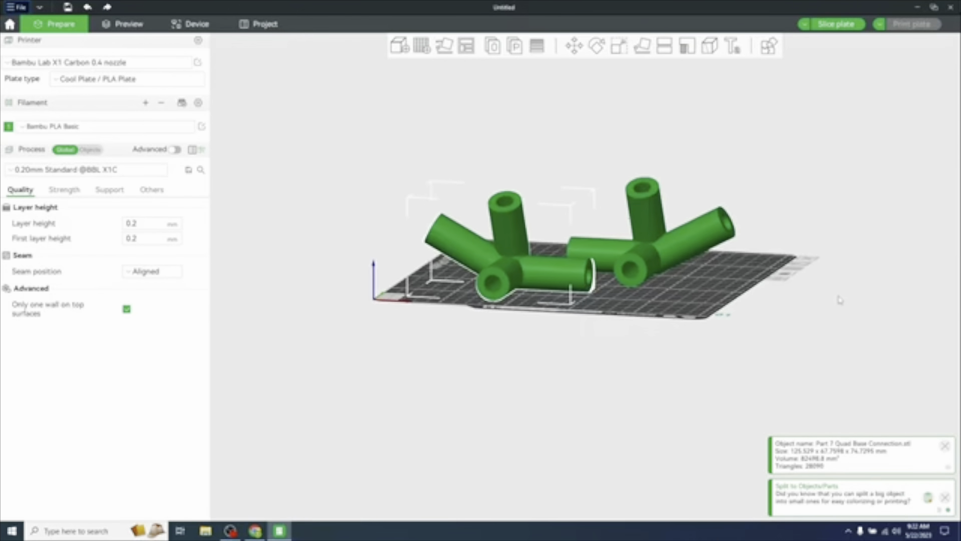
pyautogui.moveTo(810, 312); pyautogui.dragTo(455, 259)
pyautogui.moveTo(699, 309); pyautogui.dragTo(674, 328)
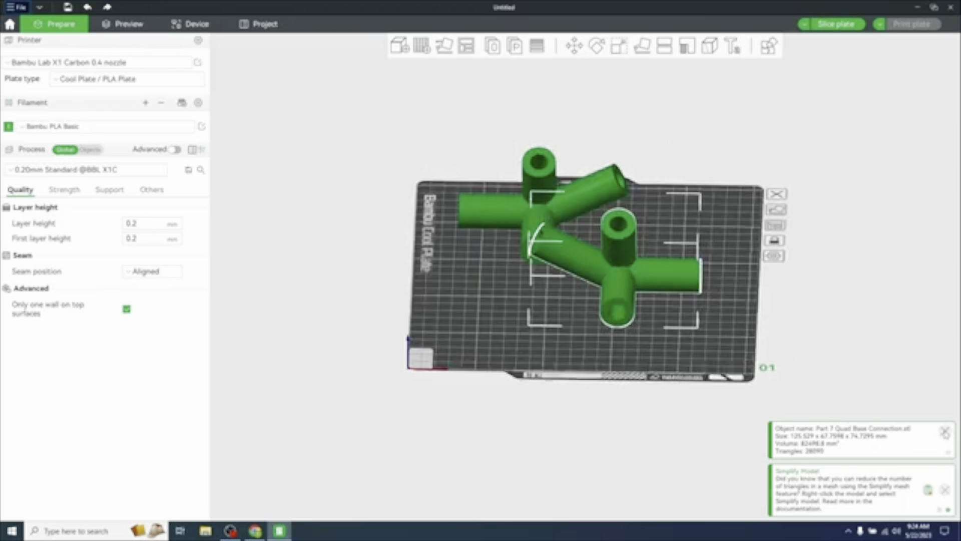
# - Clear the open notifications, slice the plate for preview and expand the slicing warning about Part 6 Quad Base Connection
pyautogui.click(945, 433)
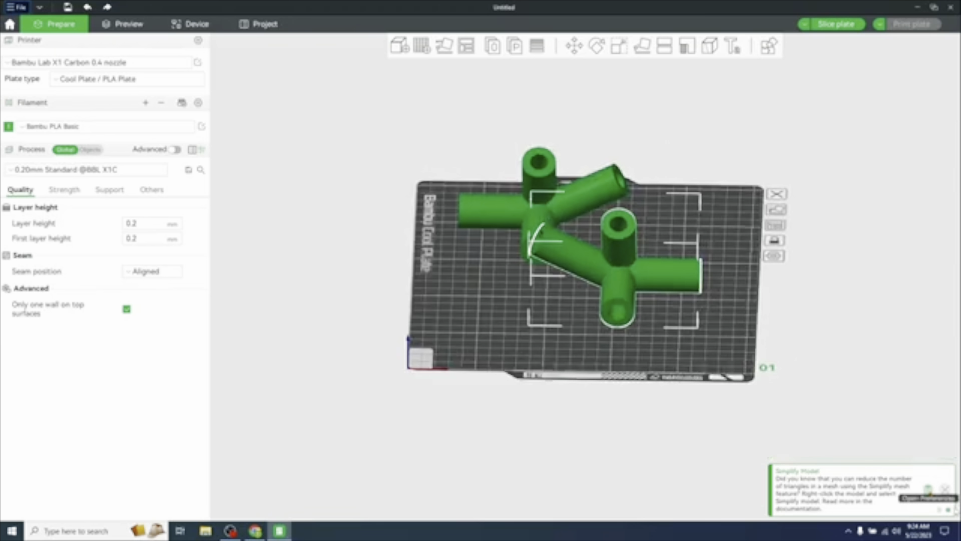
pyautogui.click(945, 490)
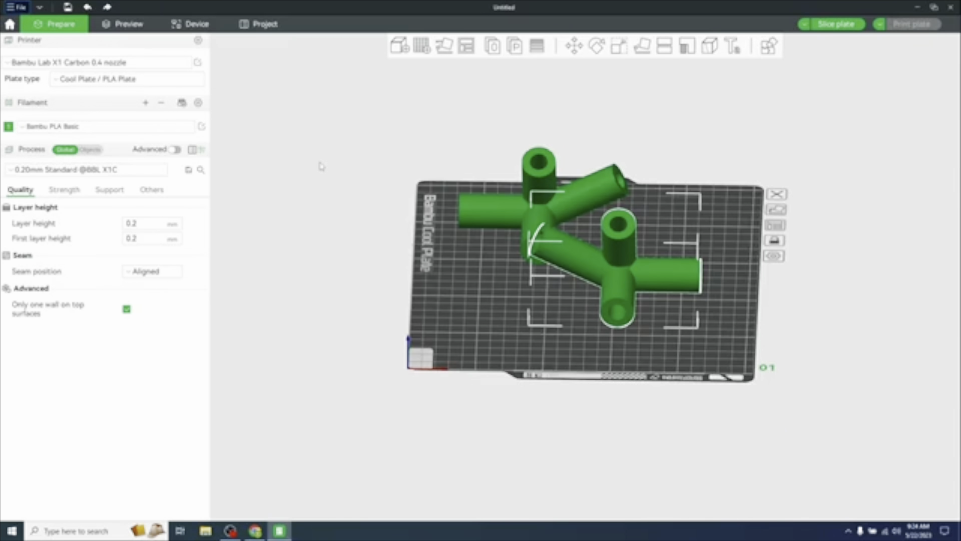
pyautogui.click(134, 24)
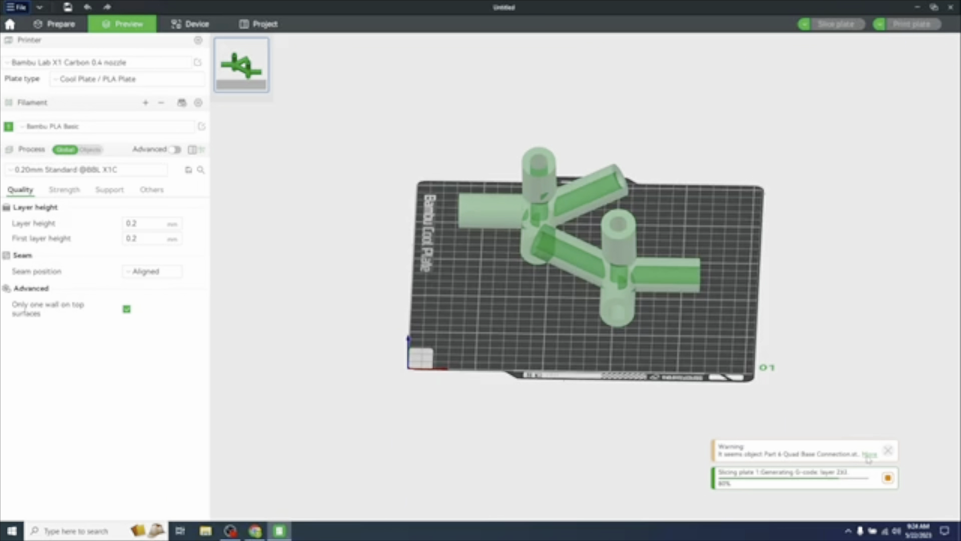
pyautogui.click(869, 454)
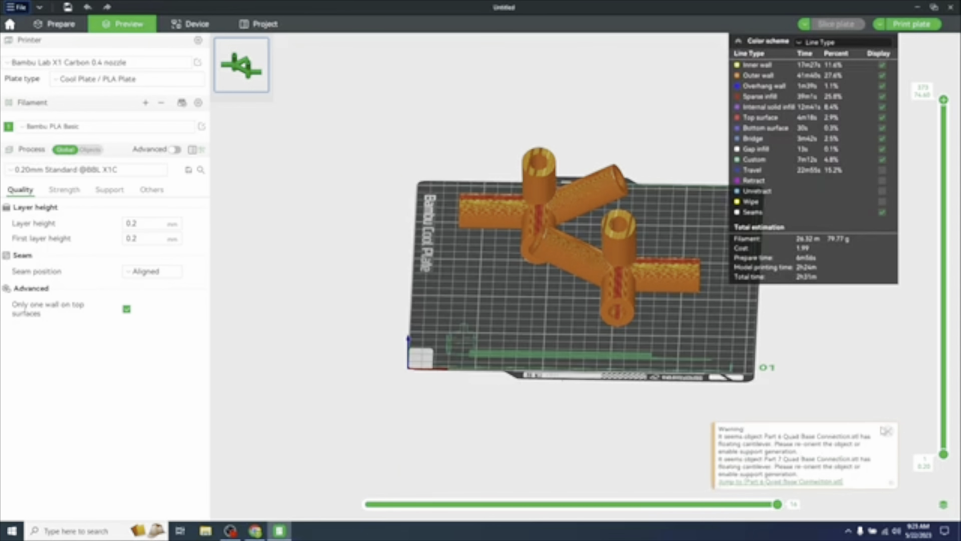
# - Dismiss the floating cantilever warning and enable support generation for the whole plate
pyautogui.click(888, 431)
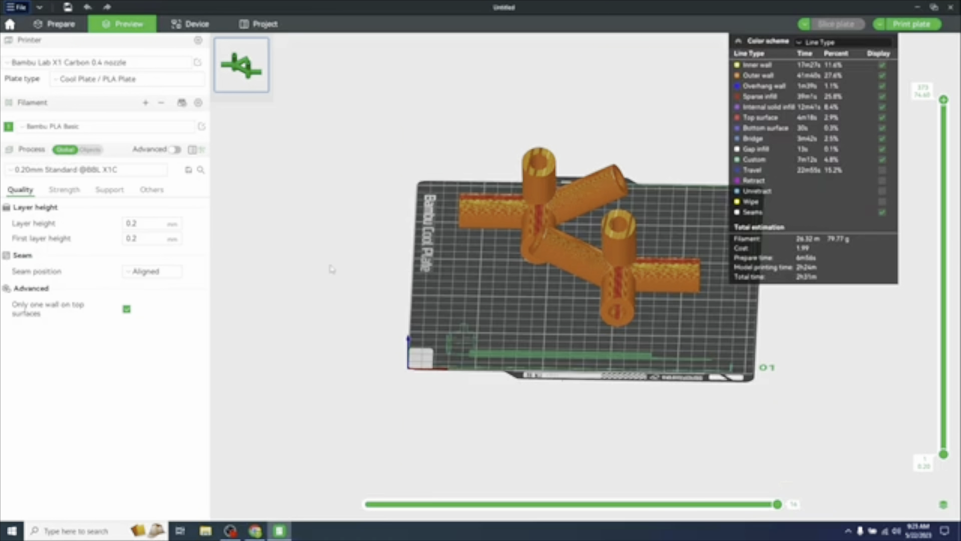
pyautogui.click(110, 191)
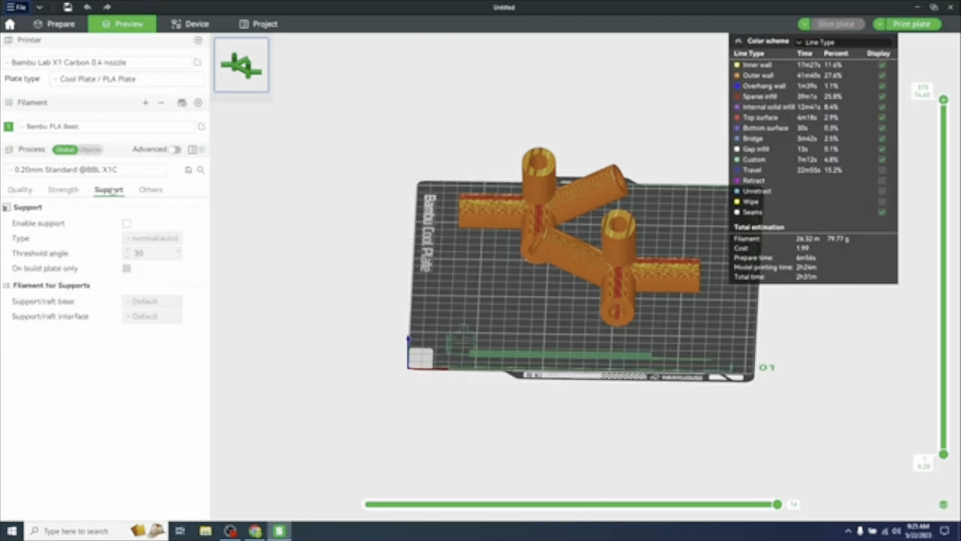
pyautogui.click(127, 224)
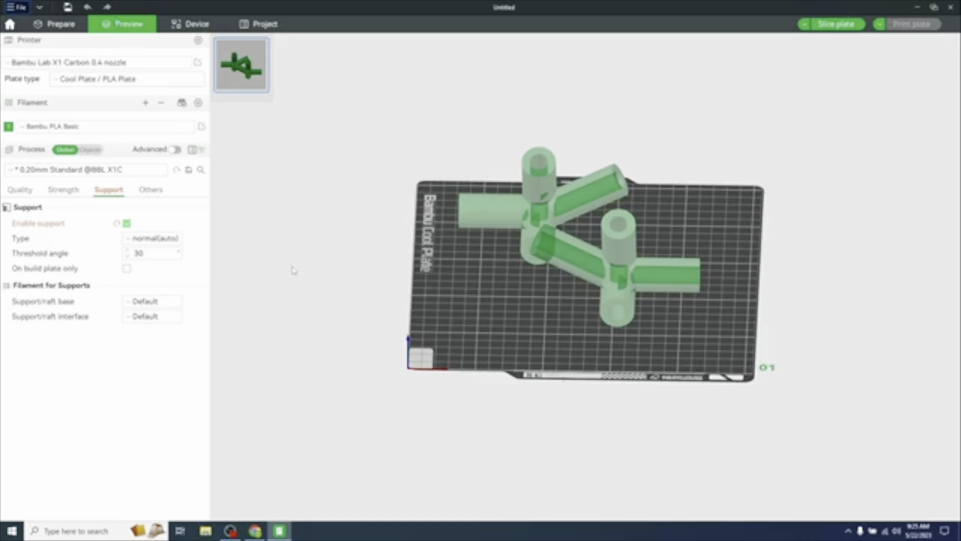
# - Reslice the plate with supports enabled and inspect the generated supports under both connections in the preview
pyautogui.moveTo(294, 271); pyautogui.dragTo(295, 243)
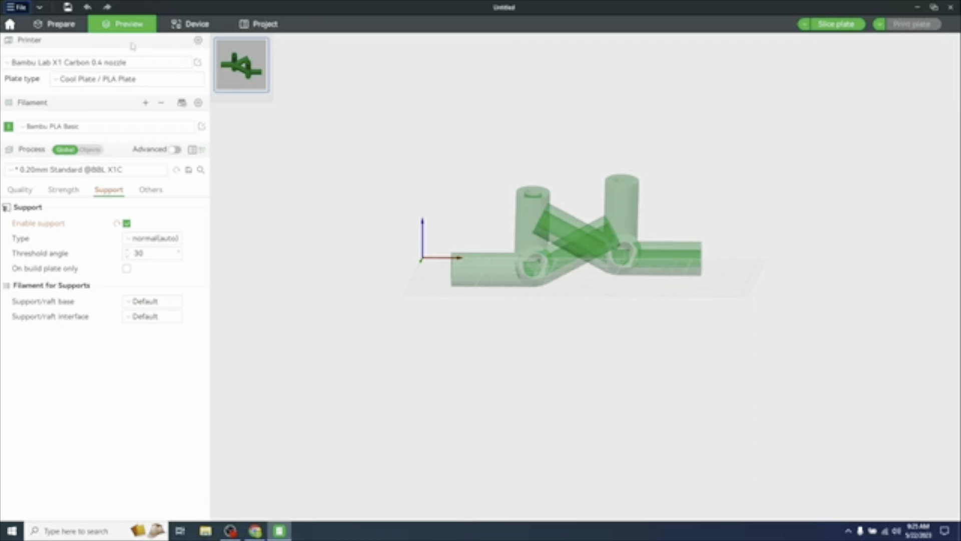
pyautogui.click(59, 24)
pyautogui.click(125, 26)
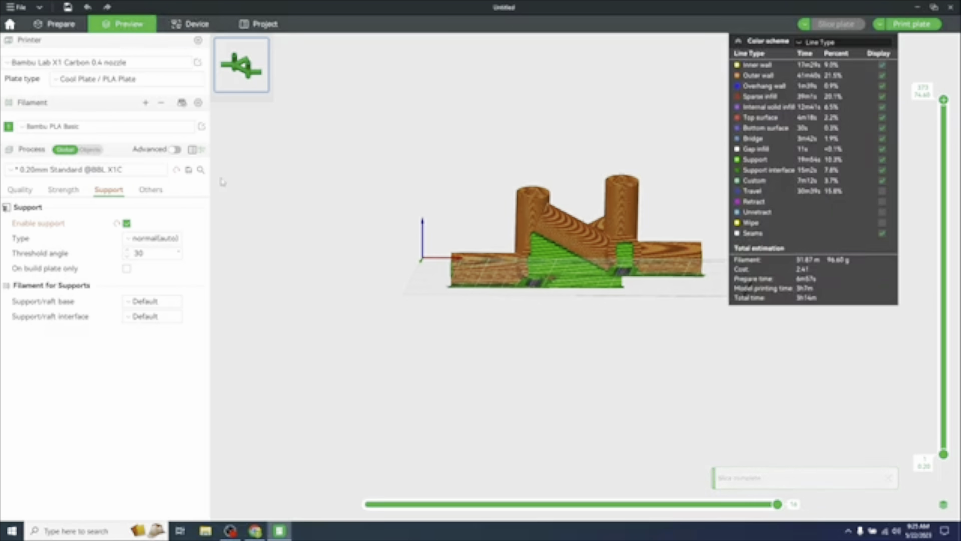
pyautogui.moveTo(356, 251); pyautogui.dragTo(372, 289)
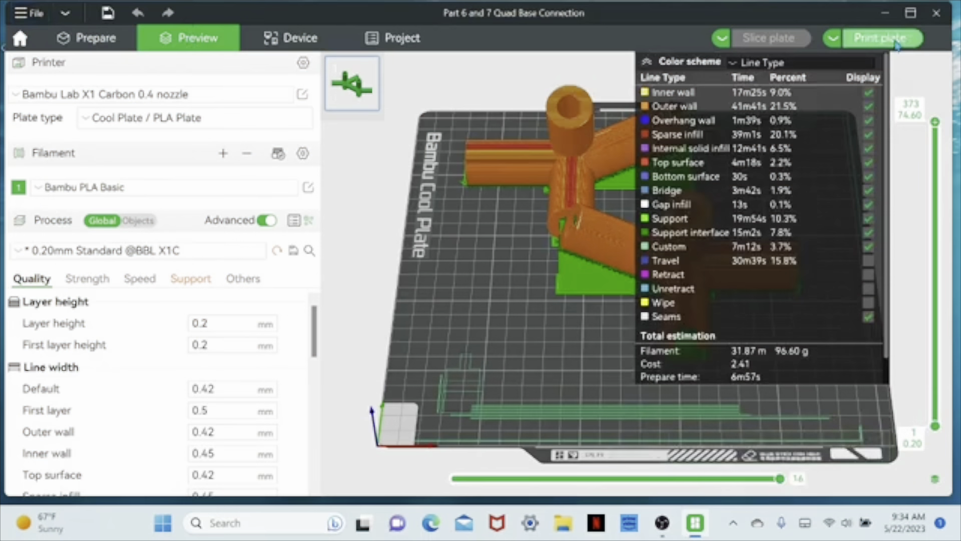
# - Send the sliced plate as a print job to printer 3DP-00M-315 and start its live camera feed
pyautogui.click(895, 44)
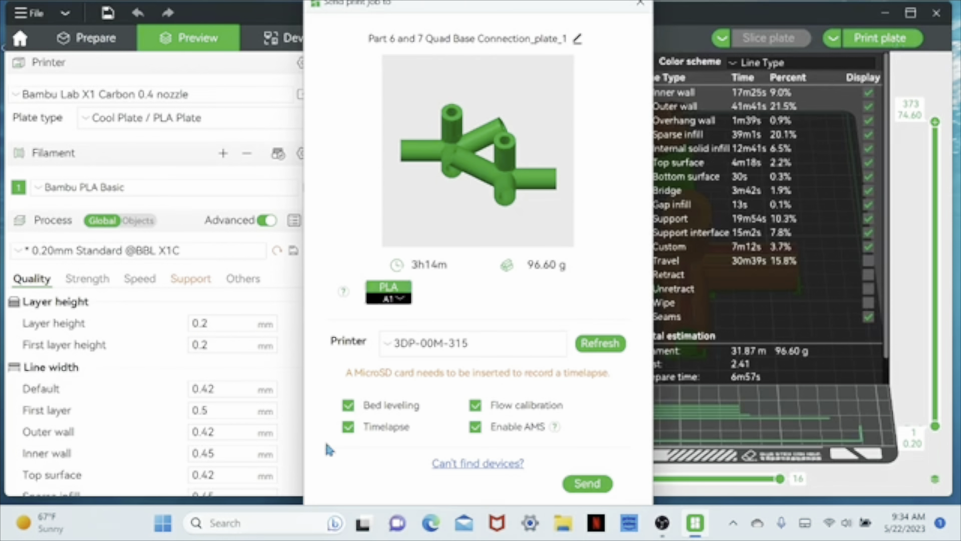
pyautogui.click(601, 491)
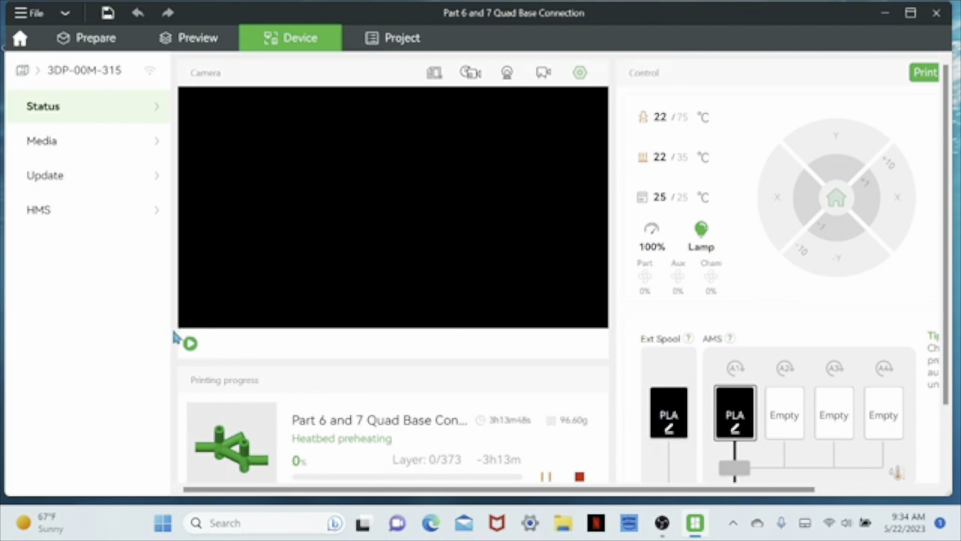
pyautogui.click(191, 351)
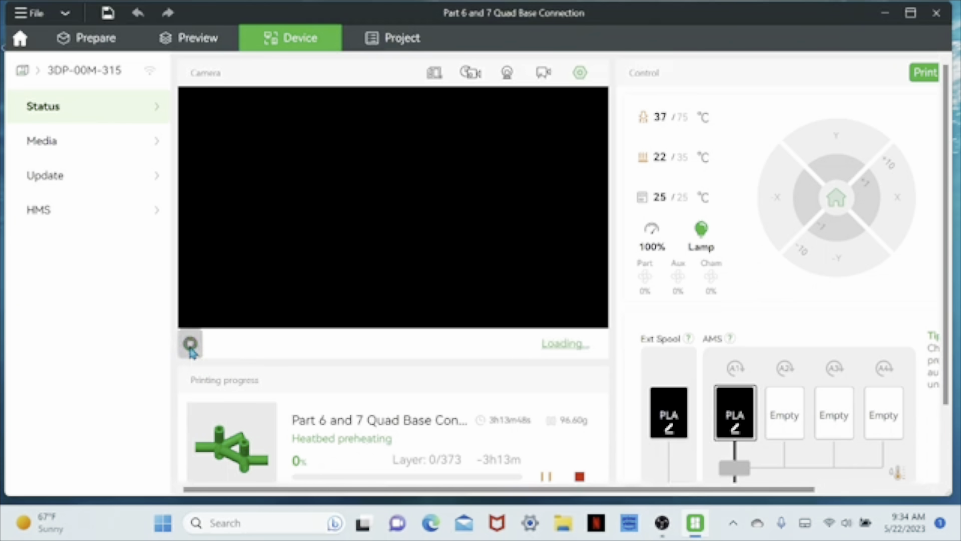